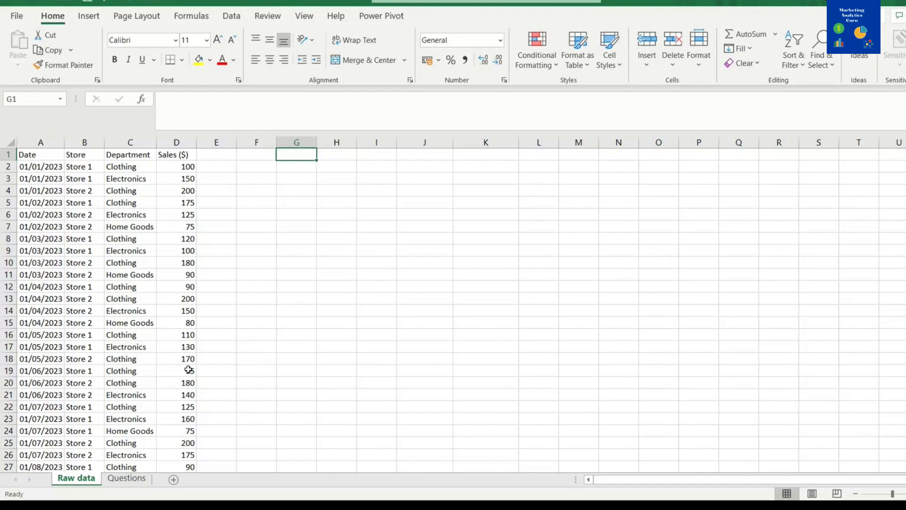
Format the whole Sales ($) column on the Raw data sheet with the $ English (United States) accounting format.
{"action": "scroll", "coordinate": [203, 369], "scroll_direction": "down", "scroll_amount": 2}
{"action": "scroll", "coordinate": [232, 373], "scroll_direction": "up", "scroll_amount": 2}
{"action": "scroll", "coordinate": [120, 338], "scroll_direction": "down", "scroll_amount": 2}
{"action": "scroll", "coordinate": [120, 337], "scroll_direction": "up", "scroll_amount": 2}
{"action": "left_click", "coordinate": [179, 155]}
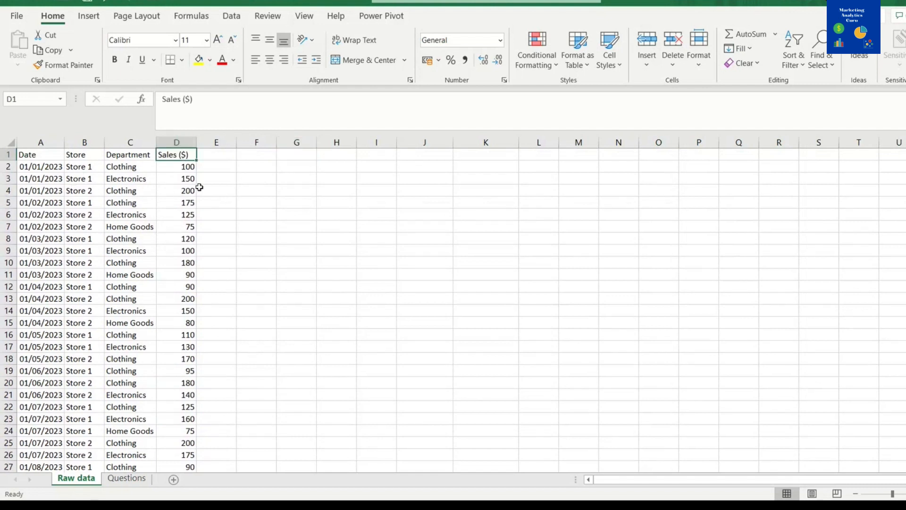
{"action": "left_click", "coordinate": [180, 209]}
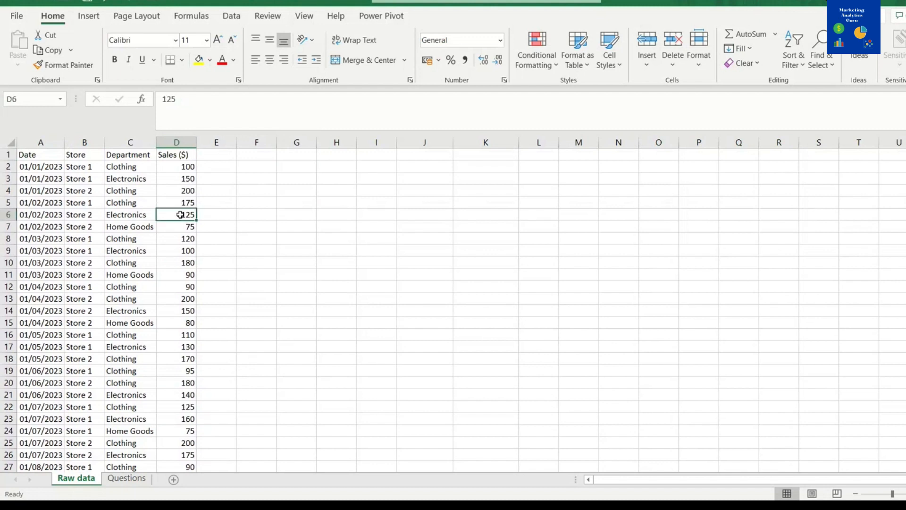
{"action": "left_click", "coordinate": [182, 143]}
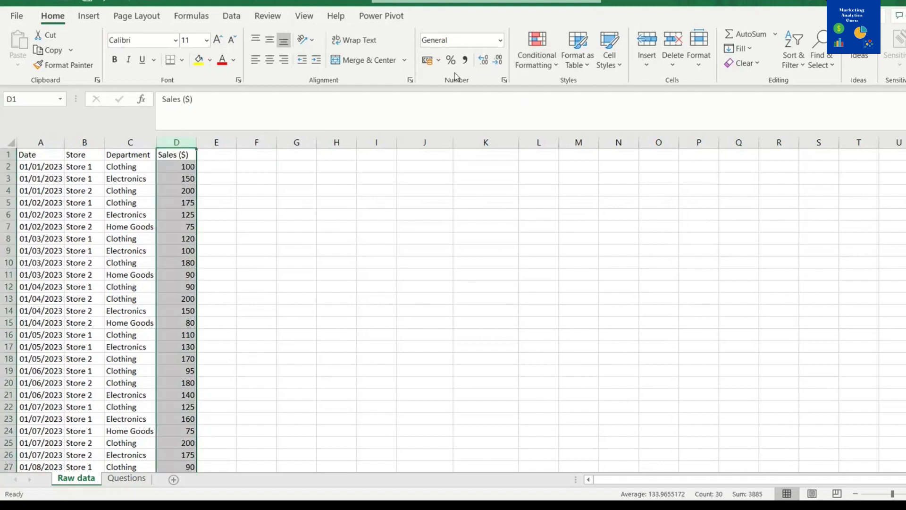
{"action": "left_click", "coordinate": [439, 60]}
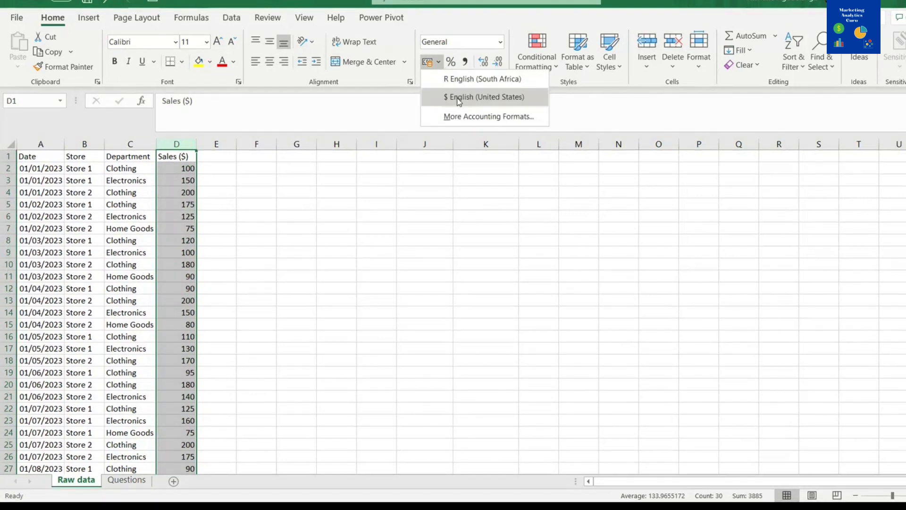
{"action": "left_click", "coordinate": [484, 94]}
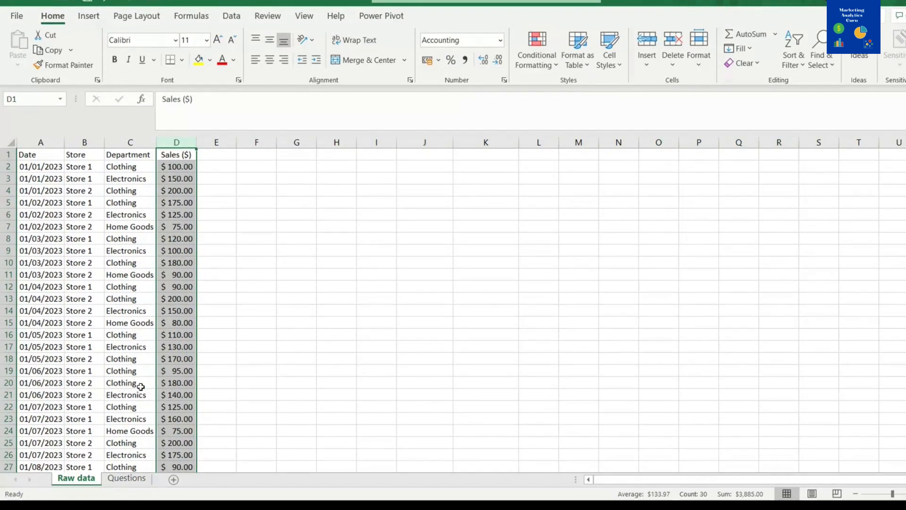
{"action": "left_click", "coordinate": [122, 238]}
Try the Long Date format on the entire Date column.
{"action": "scroll", "coordinate": [120, 283], "scroll_direction": "down", "scroll_amount": 4}
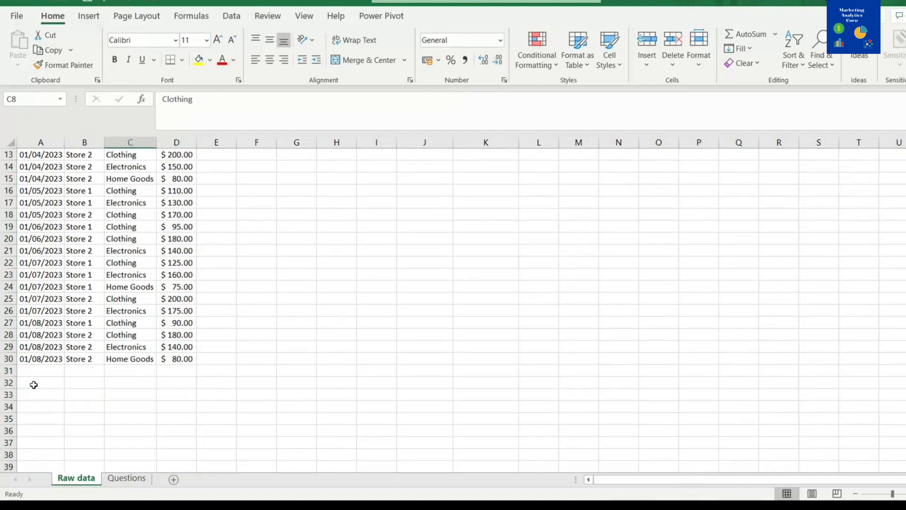
{"action": "scroll", "coordinate": [26, 385], "scroll_direction": "up", "scroll_amount": 4}
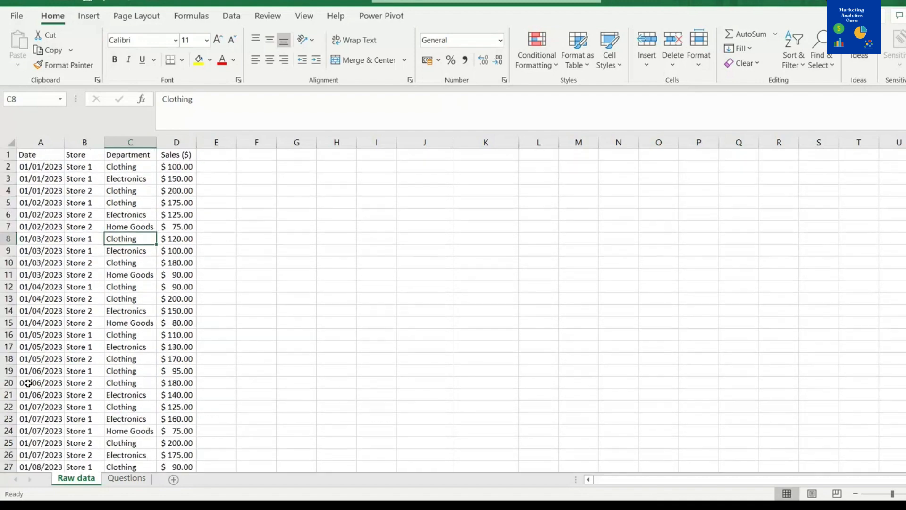
{"action": "left_click", "coordinate": [43, 142]}
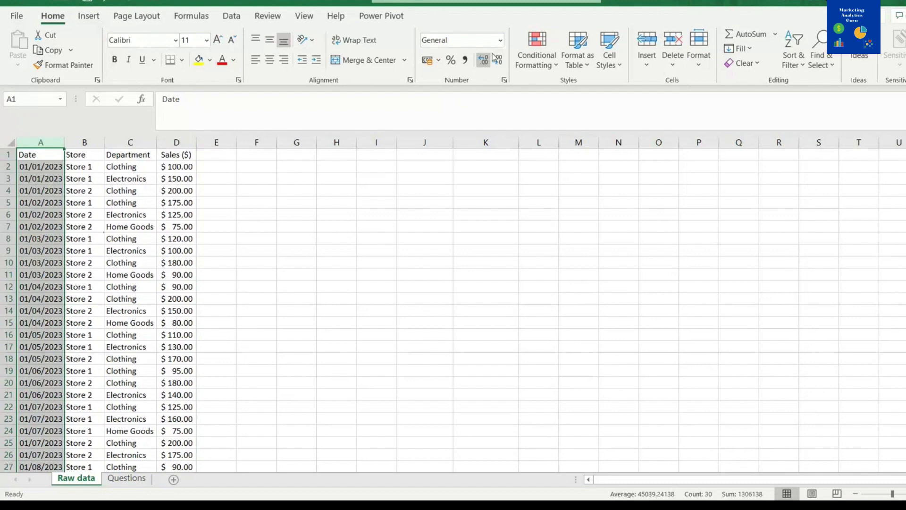
{"action": "left_click", "coordinate": [501, 41]}
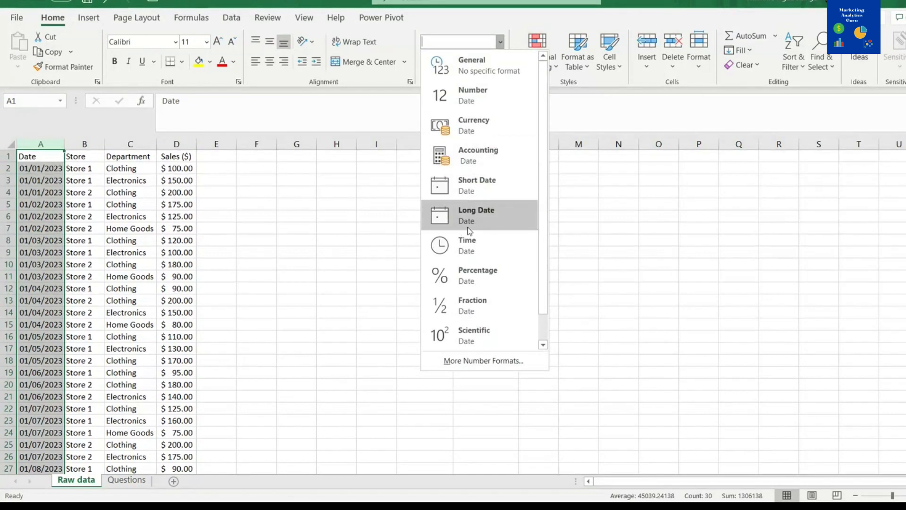
{"action": "left_click", "coordinate": [482, 225]}
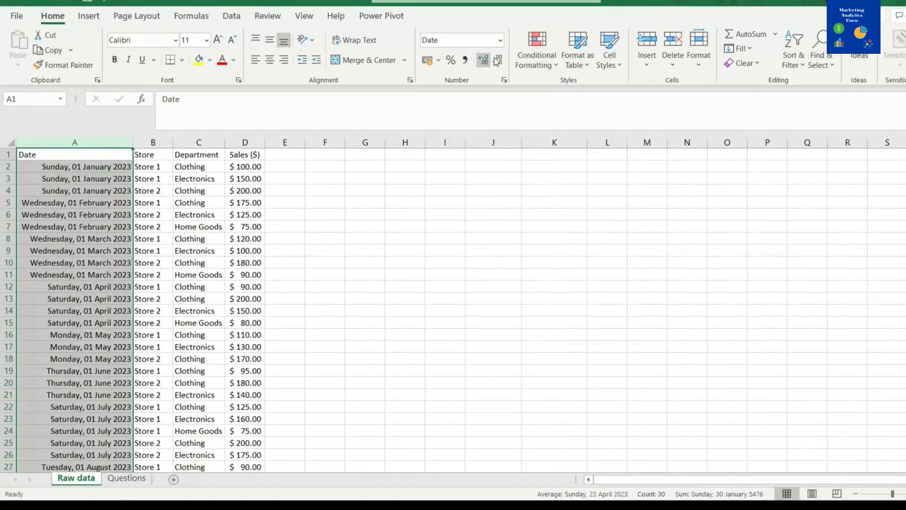
Apply the Short Date format to the Date column and autofit its width to the contents.
{"action": "left_click", "coordinate": [438, 60]}
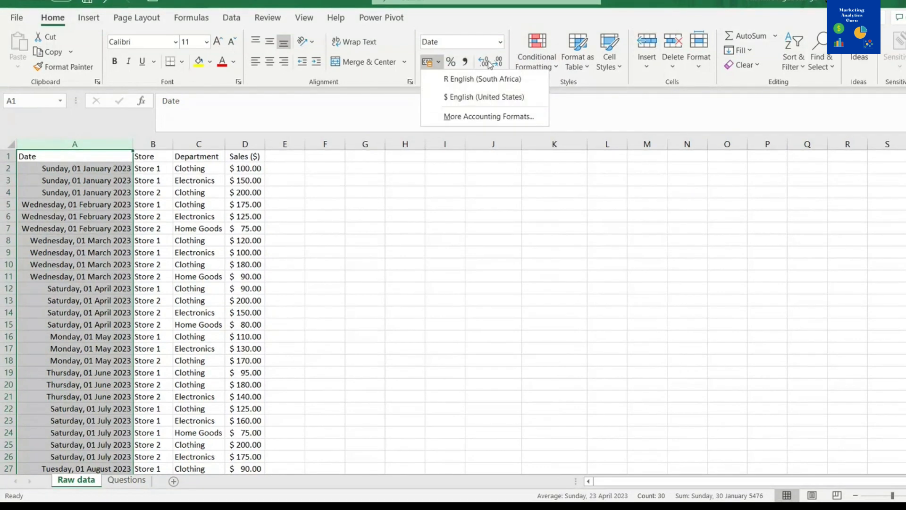
{"action": "left_click", "coordinate": [501, 41]}
{"action": "left_click", "coordinate": [466, 178]}
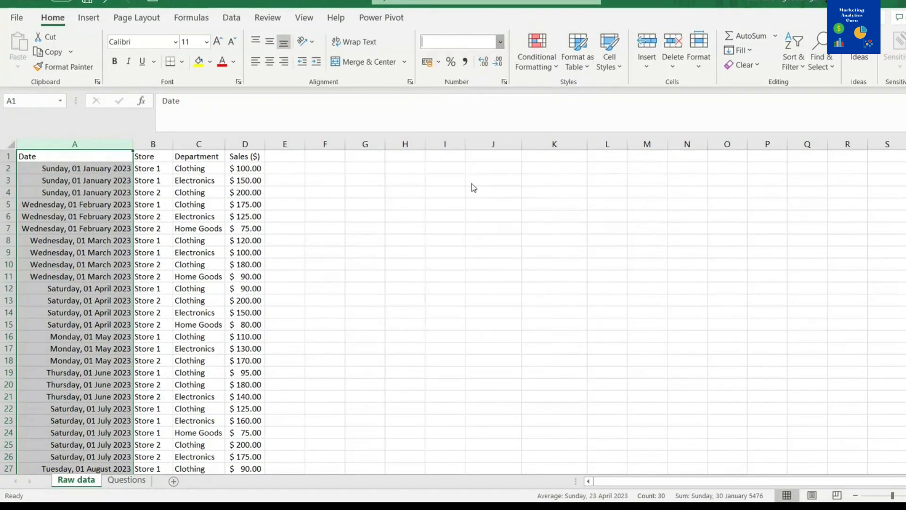
{"action": "double_click", "coordinate": [133, 142]}
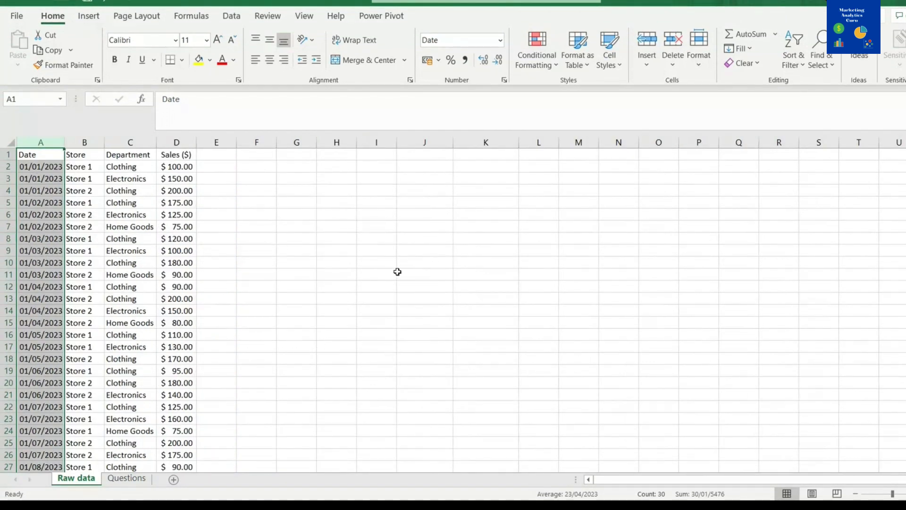
{"action": "left_click", "coordinate": [40, 159]}
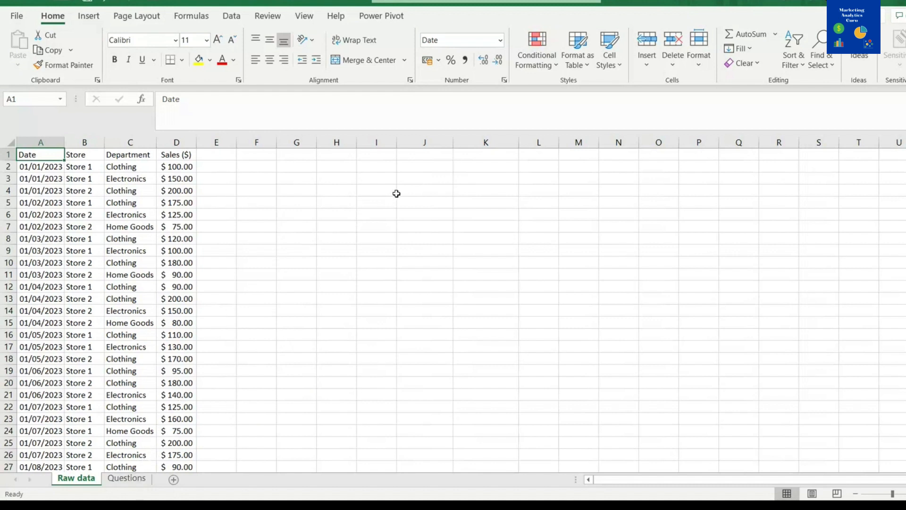
Read through the five pivot-table questions in F2:F6 of the Questions sheet one by one.
{"action": "left_click", "coordinate": [126, 478]}
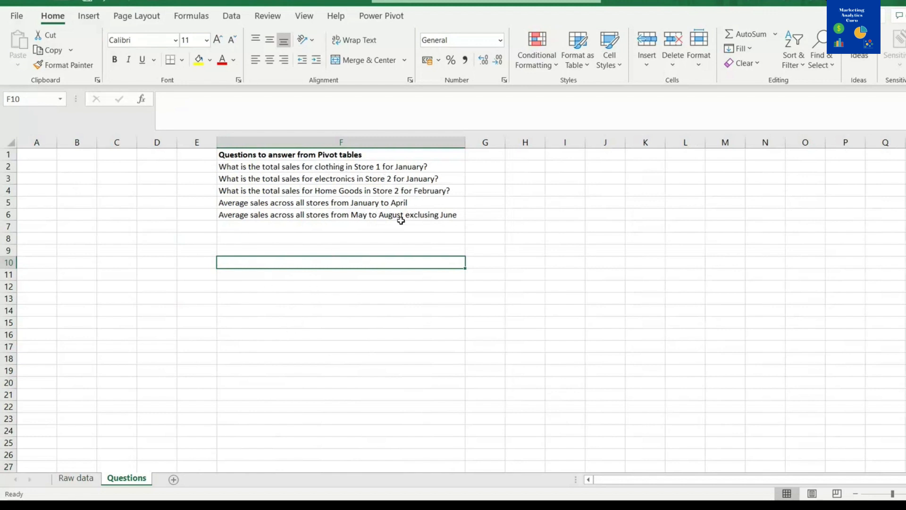
{"action": "left_click", "coordinate": [269, 169]}
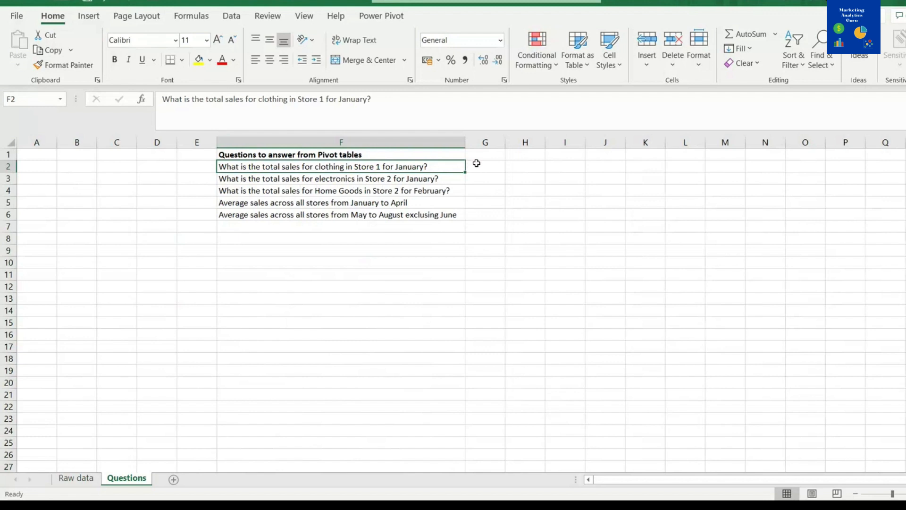
{"action": "left_click", "coordinate": [286, 177]}
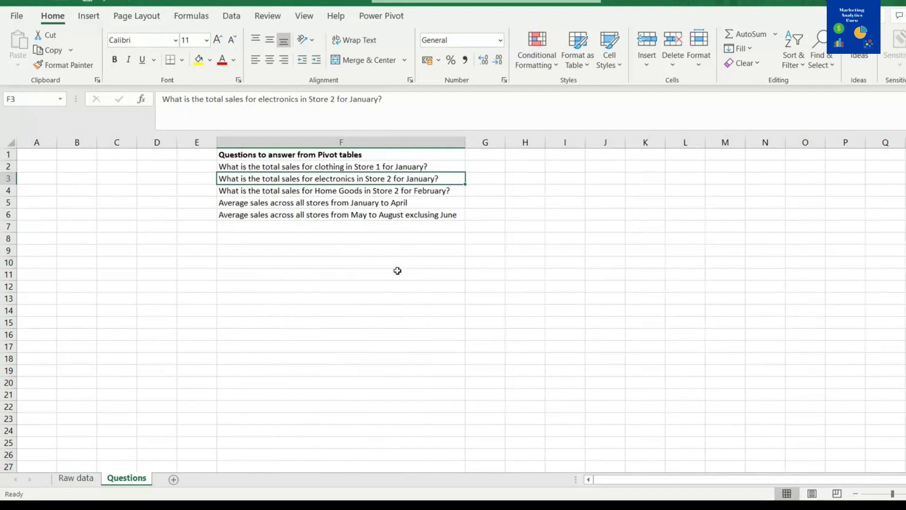
{"action": "left_click", "coordinate": [257, 189]}
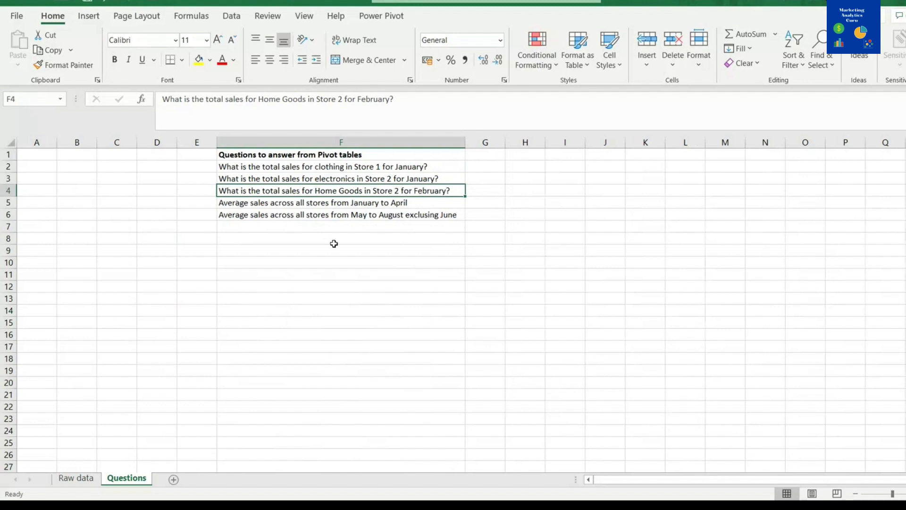
{"action": "left_click", "coordinate": [255, 205]}
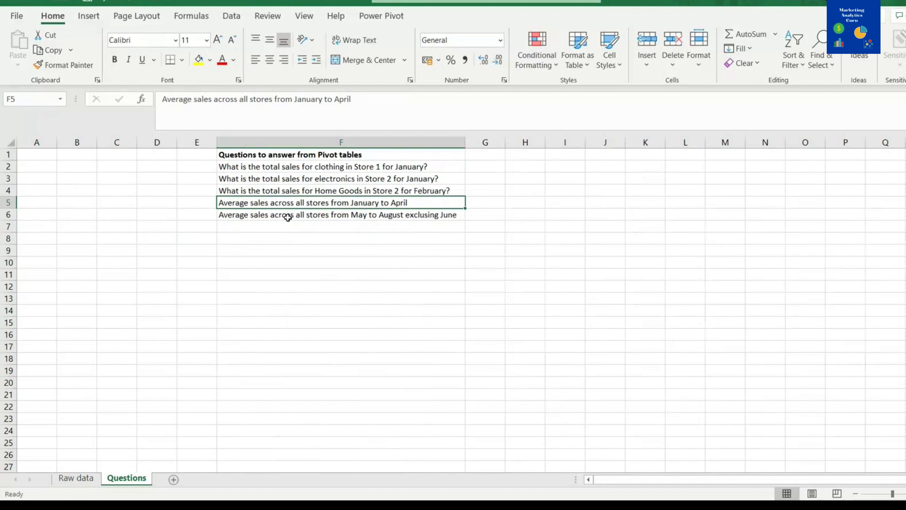
{"action": "left_click", "coordinate": [234, 214]}
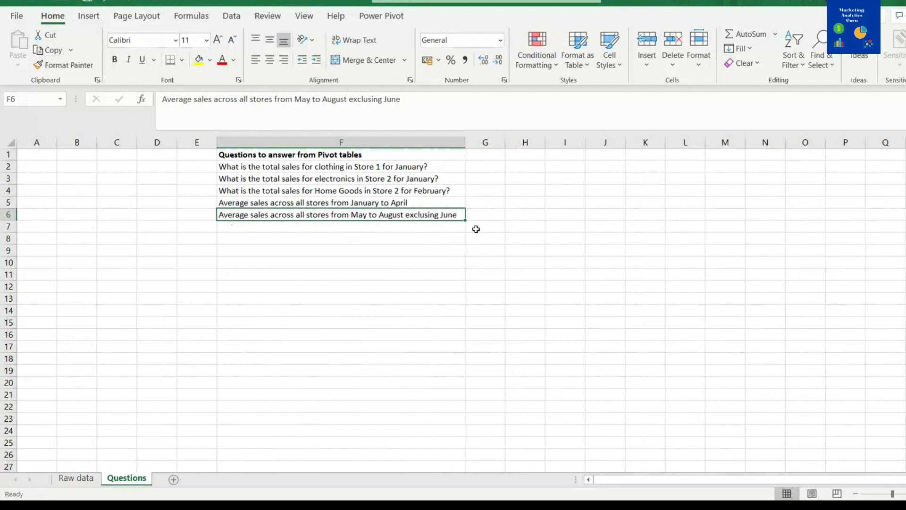
Add the heading Answer in cell G1, beside the list of pivot-table questions.
{"action": "left_click", "coordinate": [490, 153]}
{"action": "type", "text": "Answer"}
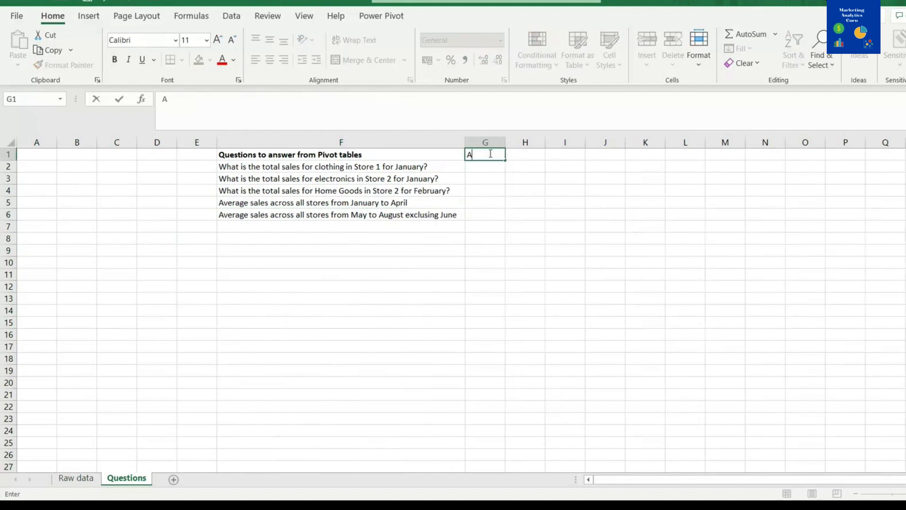
{"action": "left_click", "coordinate": [611, 224]}
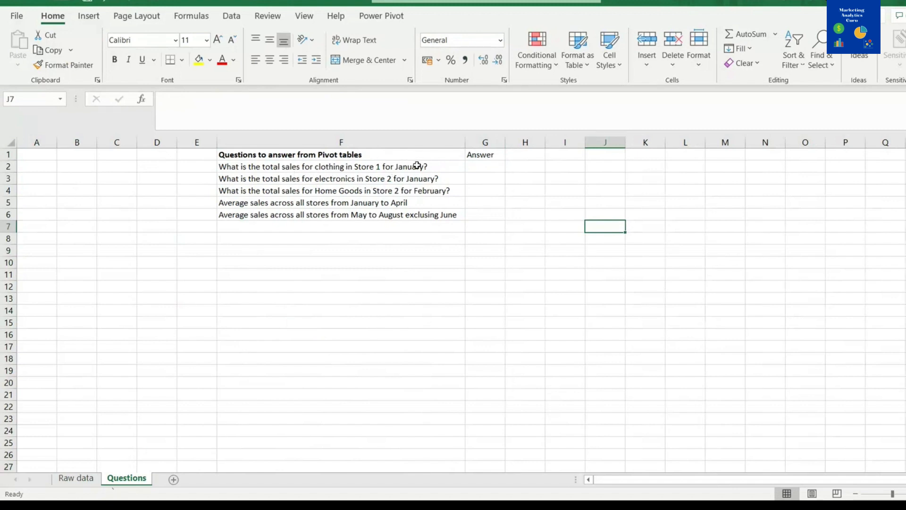
Compare the Store 1 January clothing question with the Department, Store and Date columns on the Raw data sheet.
{"action": "left_click", "coordinate": [439, 168]}
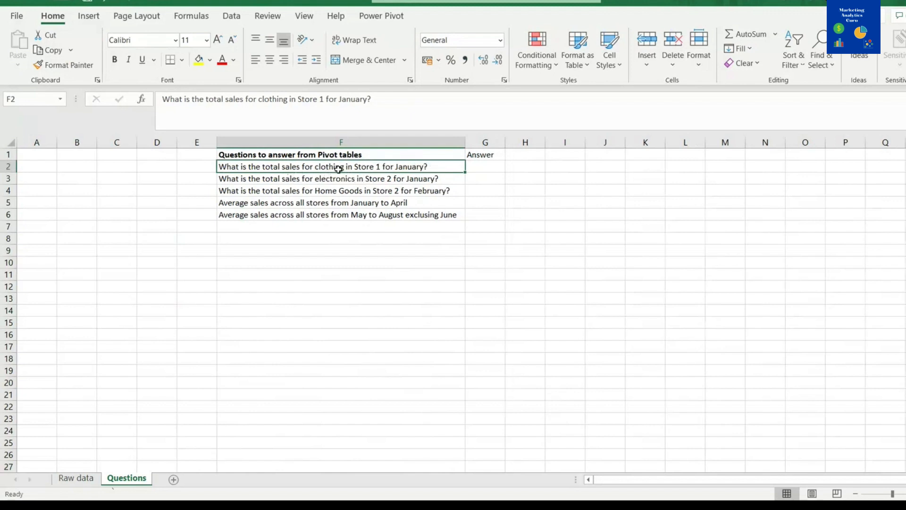
{"action": "left_click", "coordinate": [84, 480]}
{"action": "left_click", "coordinate": [125, 154]}
{"action": "left_click", "coordinate": [128, 478]}
{"action": "left_click", "coordinate": [77, 478]}
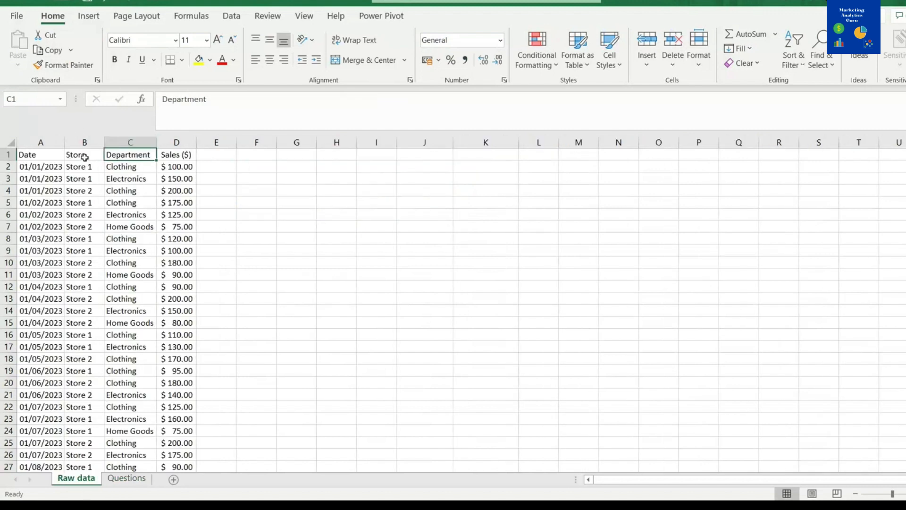
{"action": "left_click", "coordinate": [127, 478]}
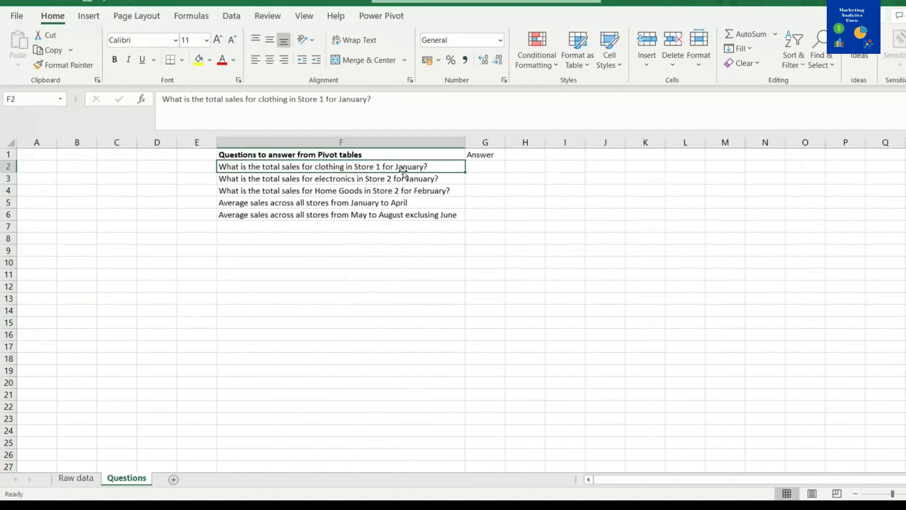
{"action": "left_click", "coordinate": [92, 479]}
{"action": "left_click", "coordinate": [35, 155]}
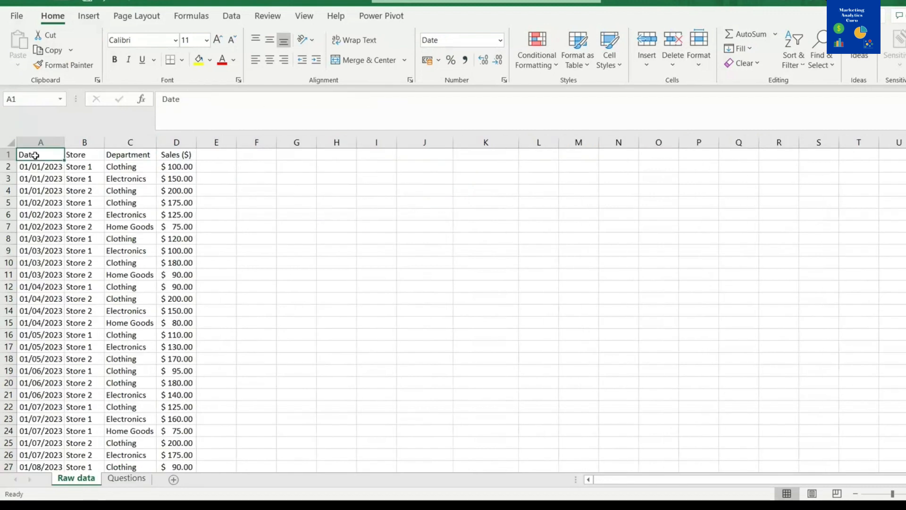
{"action": "left_click", "coordinate": [127, 478]}
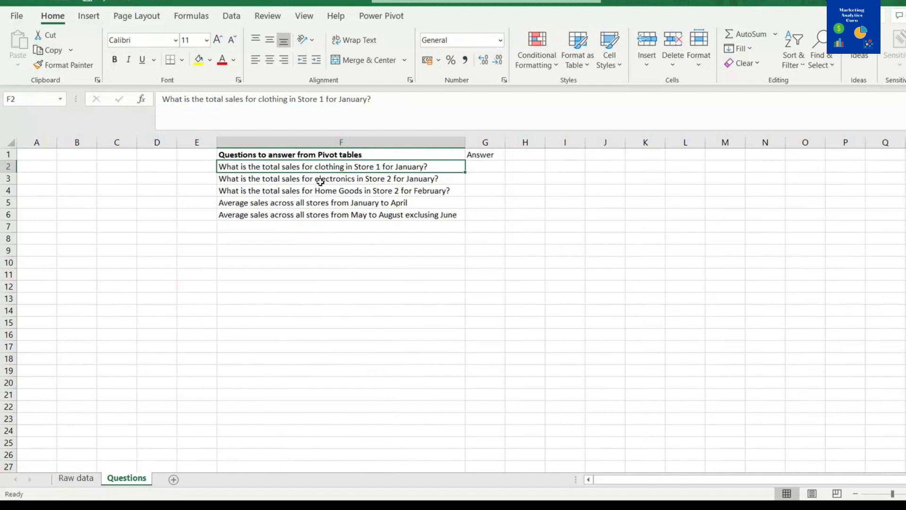
Examine which questions in F2:F6 ask for total sales and which ask for average sales, including their stores and months.
{"action": "left_click", "coordinate": [282, 181]}
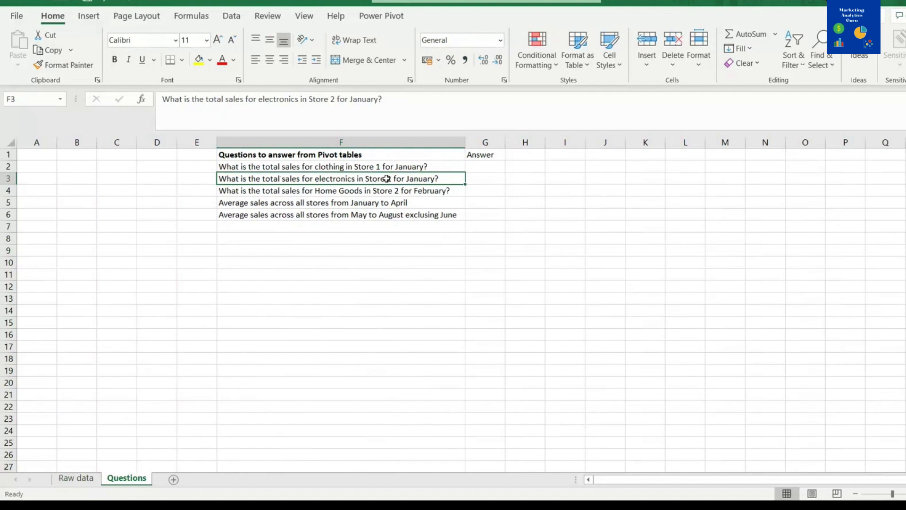
{"action": "left_click", "coordinate": [236, 191]}
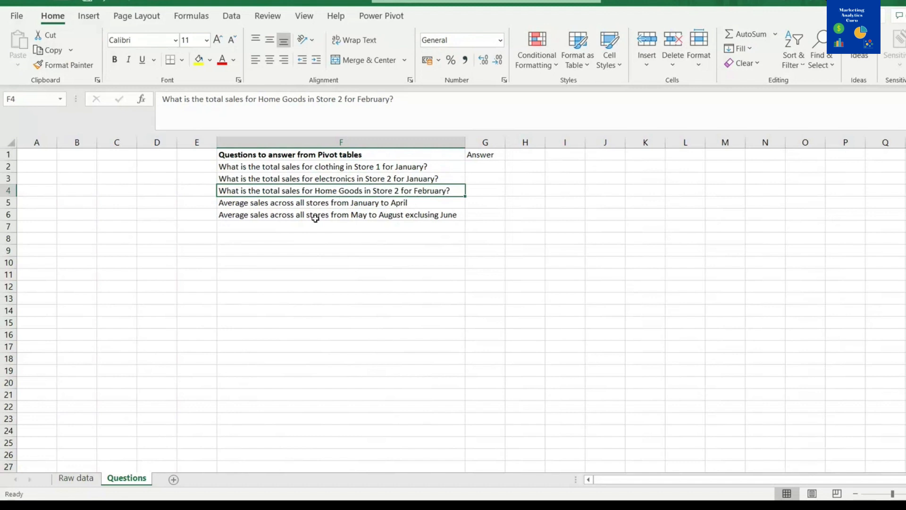
{"action": "left_click", "coordinate": [260, 201]}
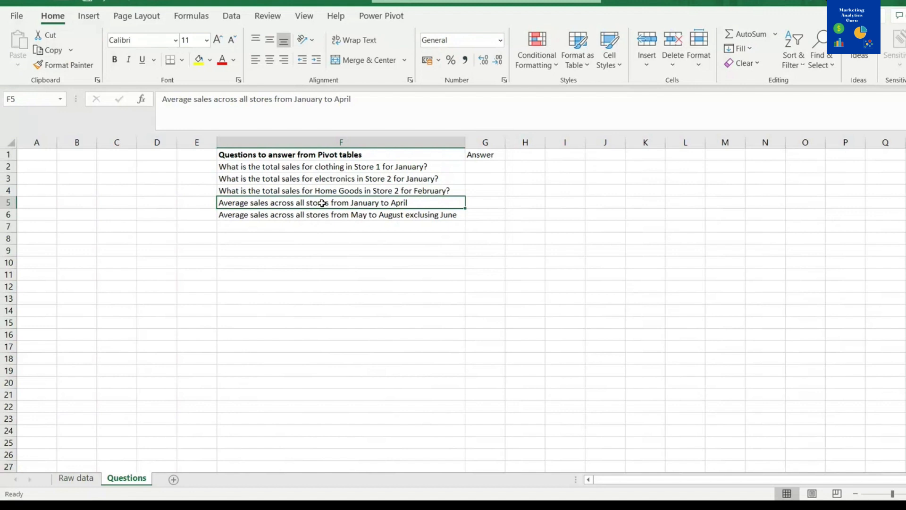
{"action": "left_click", "coordinate": [278, 216]}
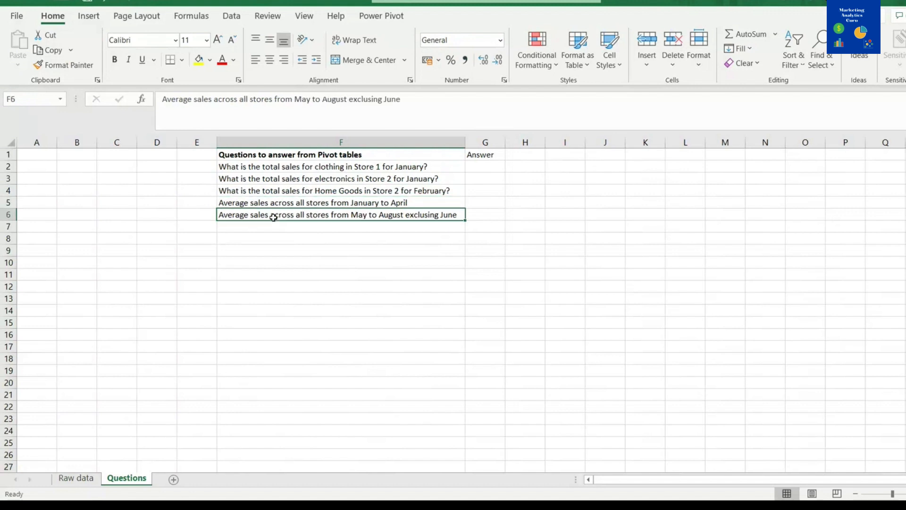
{"action": "left_click", "coordinate": [378, 201]}
{"action": "left_click", "coordinate": [374, 217]}
{"action": "left_click", "coordinate": [487, 166]}
{"action": "left_click", "coordinate": [413, 166]}
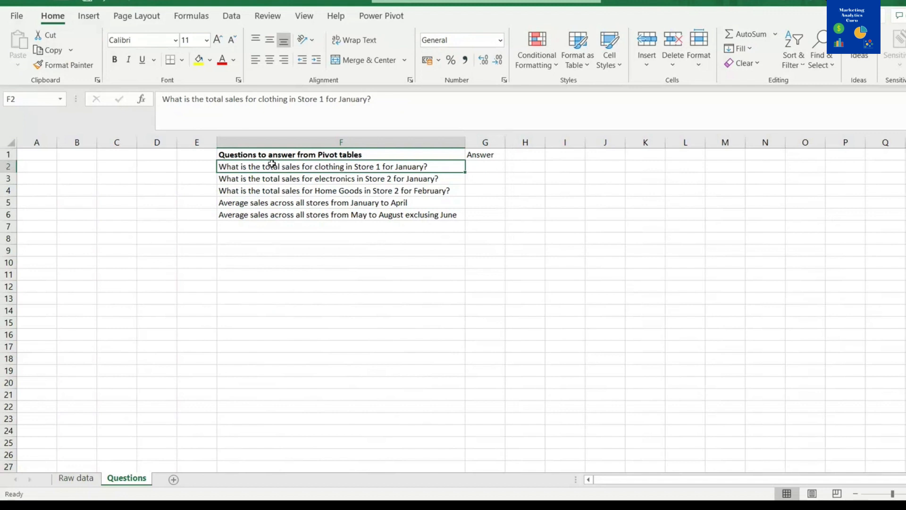
{"action": "left_click", "coordinate": [316, 179]}
{"action": "left_click", "coordinate": [318, 191]}
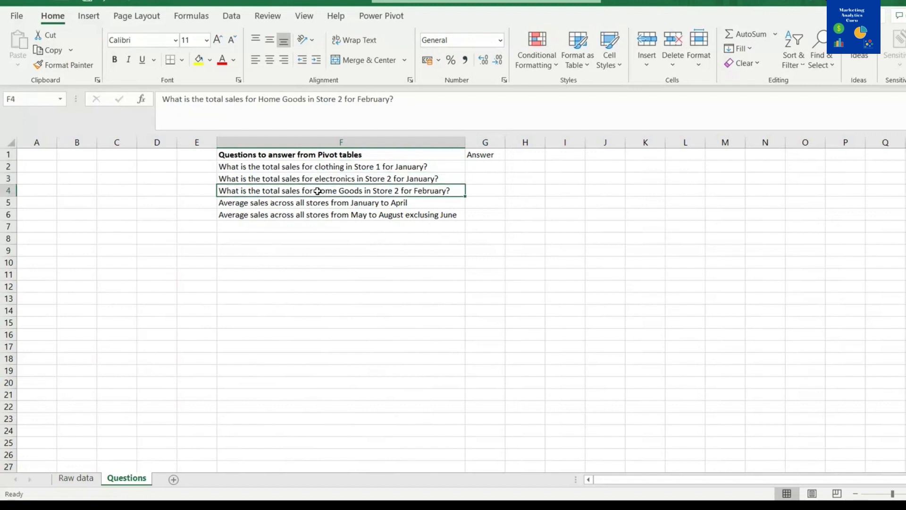
{"action": "left_click_drag", "start_coordinate": [336, 168], "coordinate": [348, 214]}
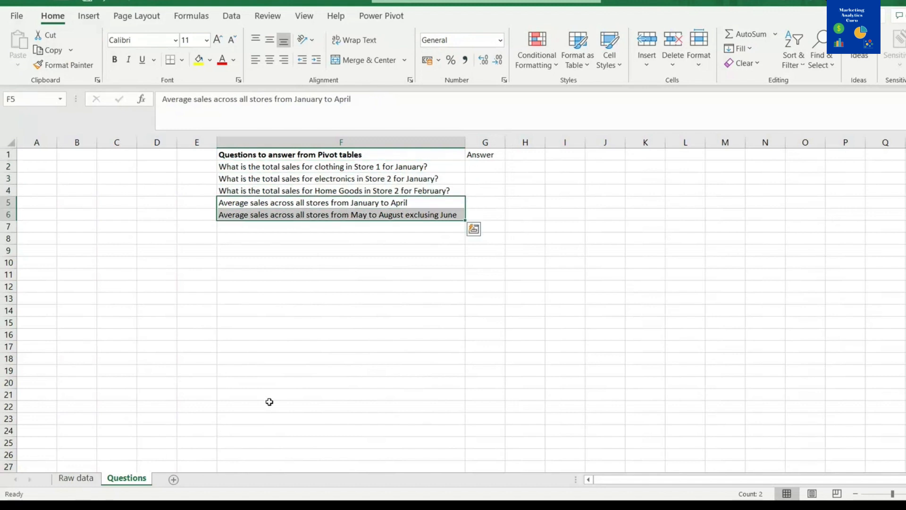
{"action": "left_click", "coordinate": [402, 167]}
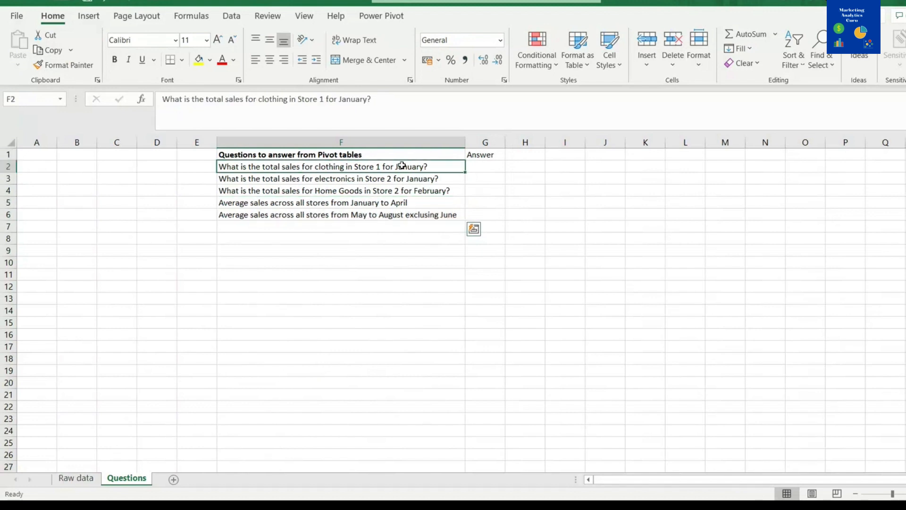
Select the complete sales table A1:D30, including its header row, on the Raw data sheet.
{"action": "left_click", "coordinate": [81, 480]}
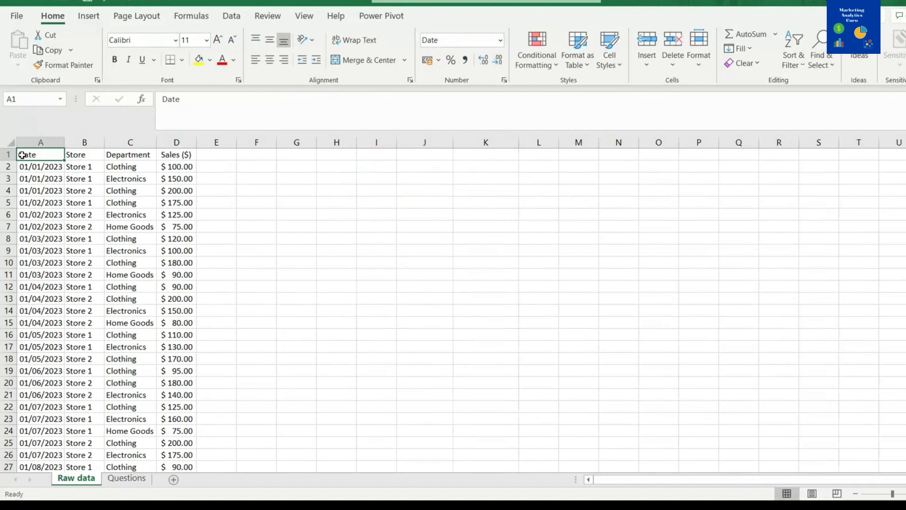
{"action": "left_click_drag", "start_coordinate": [22, 154], "coordinate": [178, 445]}
{"action": "scroll", "coordinate": [184, 352], "scroll_direction": "up", "scroll_amount": 2}
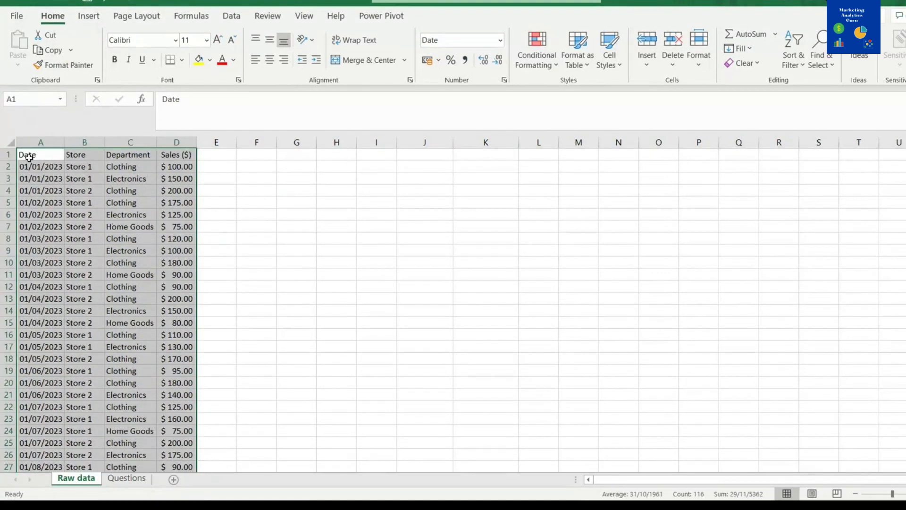
{"action": "left_click", "coordinate": [28, 154]}
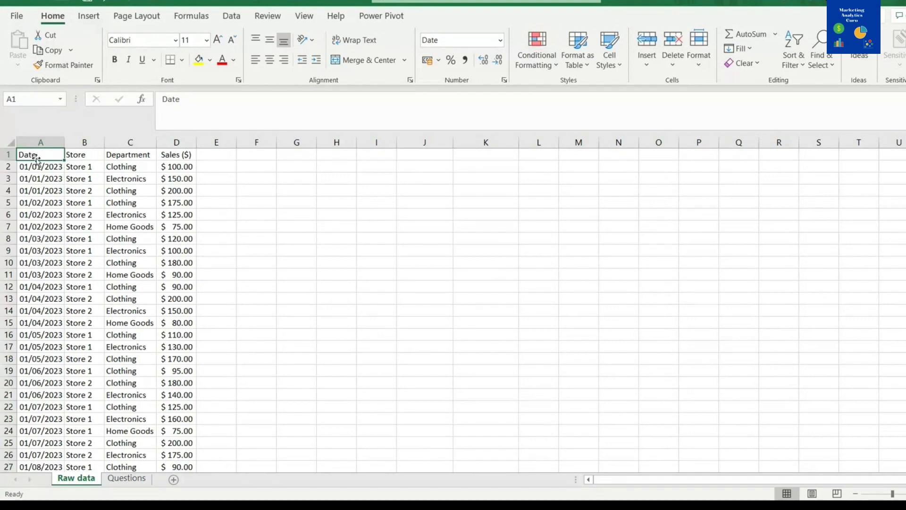
{"action": "key", "text": "ctrl+shift+End"}
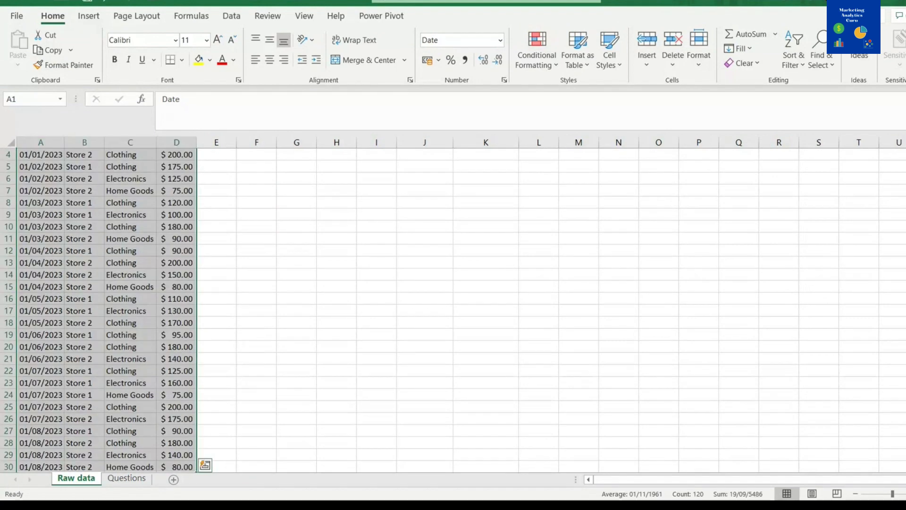
Insert a pivot table from the selected sales data, placed on the existing Raw data worksheet at cell I5.
{"action": "left_click", "coordinate": [89, 18]}
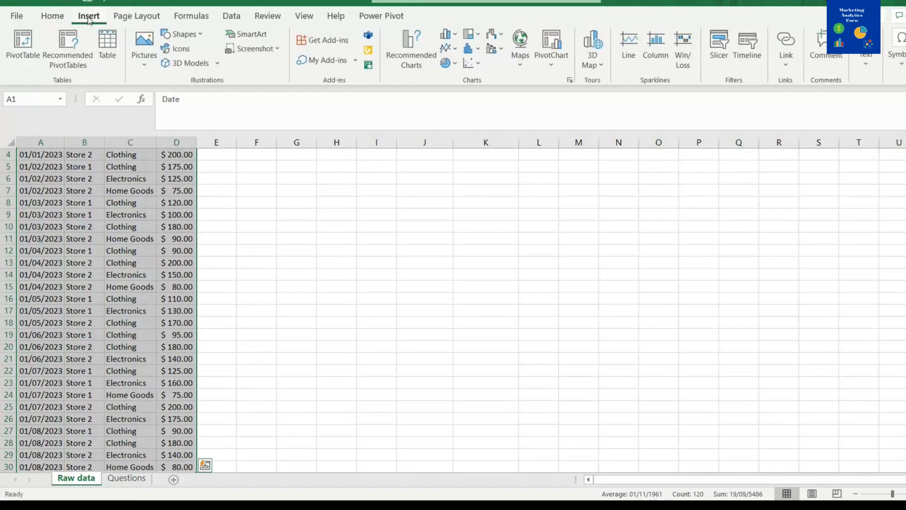
{"action": "left_click", "coordinate": [24, 47]}
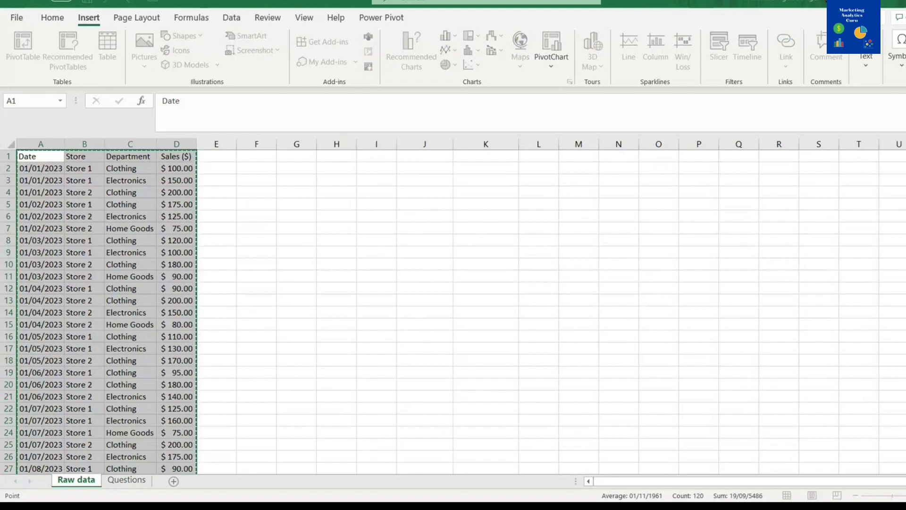
{"action": "left_click", "coordinate": [566, 312]}
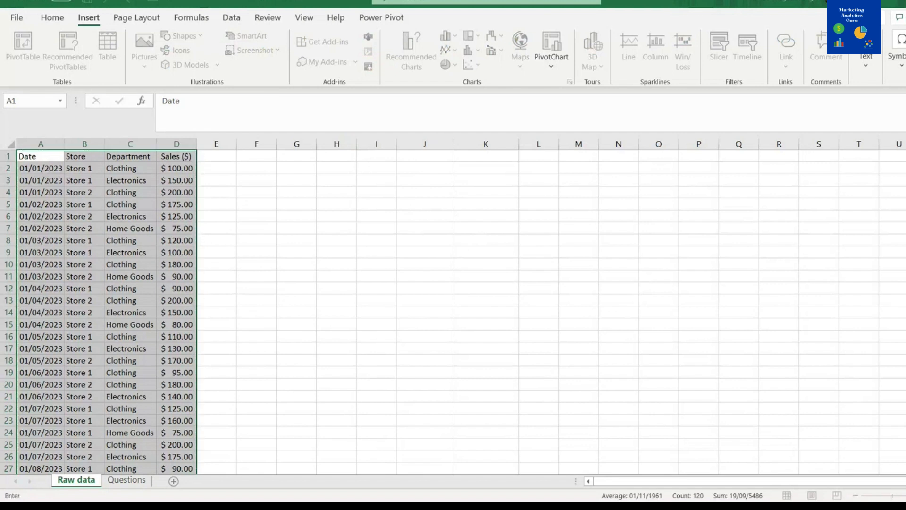
{"action": "left_click", "coordinate": [339, 159]}
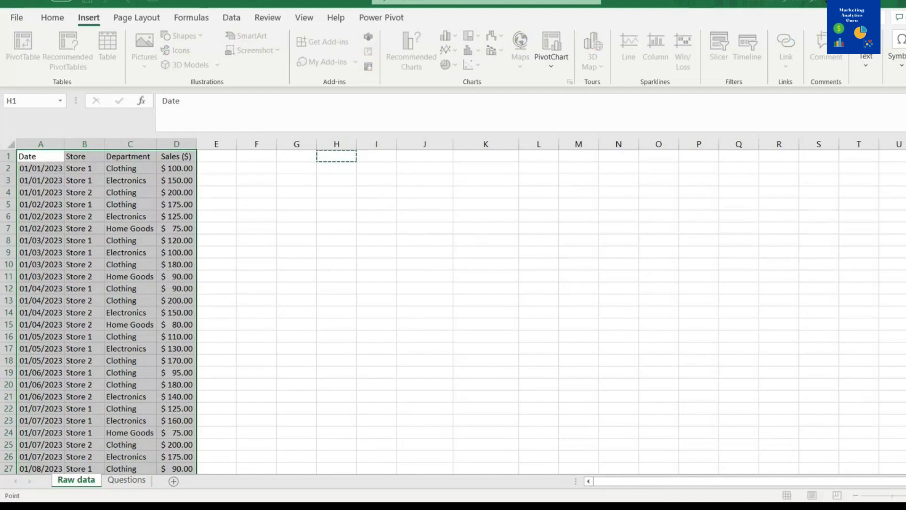
{"action": "key", "text": "Escape"}
{"action": "left_click", "coordinate": [337, 157]}
{"action": "left_click", "coordinate": [347, 209]}
{"action": "left_click", "coordinate": [349, 214]}
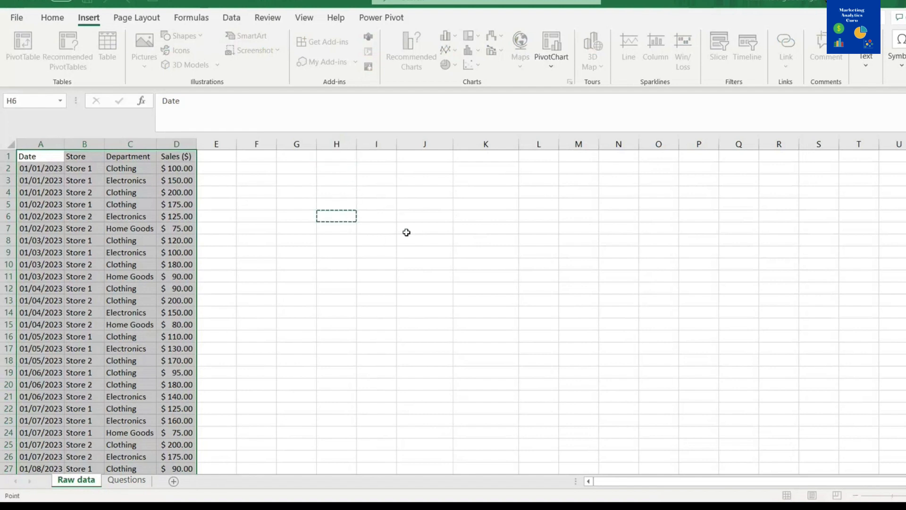
{"action": "left_click", "coordinate": [579, 339]}
{"action": "left_click", "coordinate": [378, 201]}
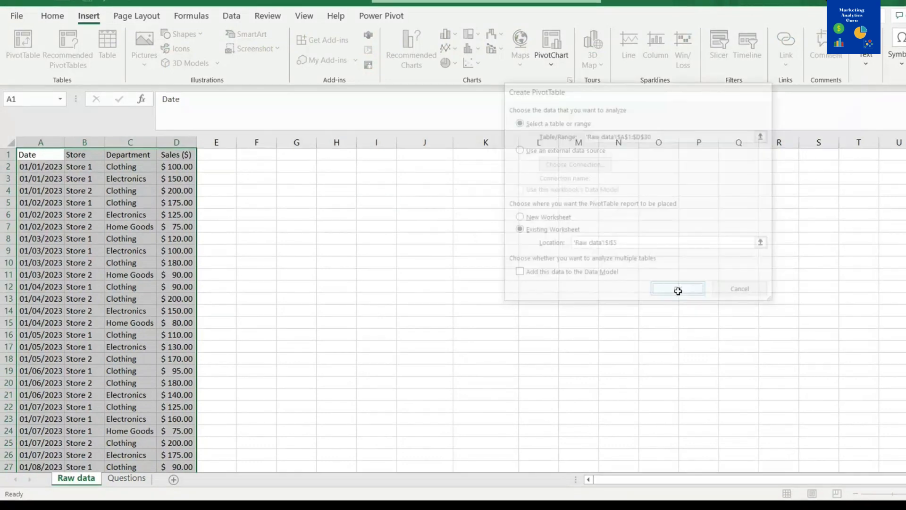
{"action": "left_click", "coordinate": [679, 289]}
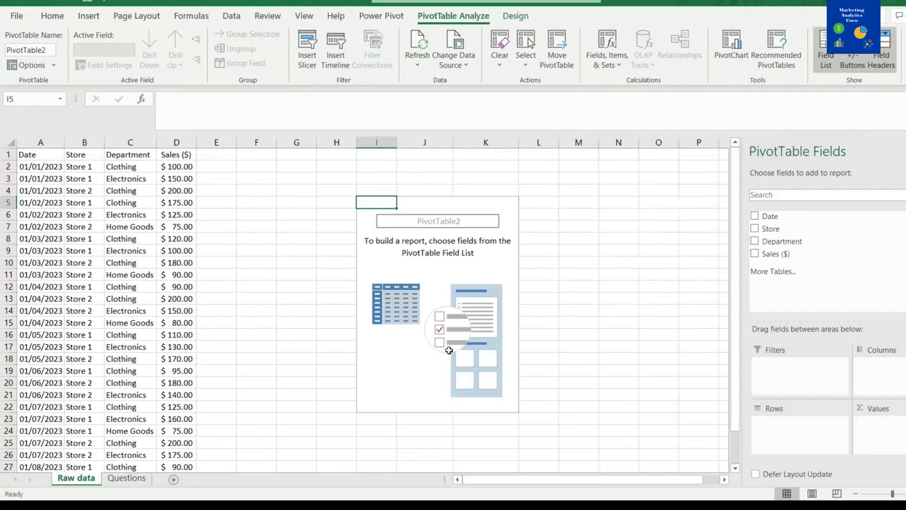
Compare the pivot table's available fields with the questions on the Questions sheet and the column headers in A1:D1.
{"action": "left_click", "coordinate": [128, 478]}
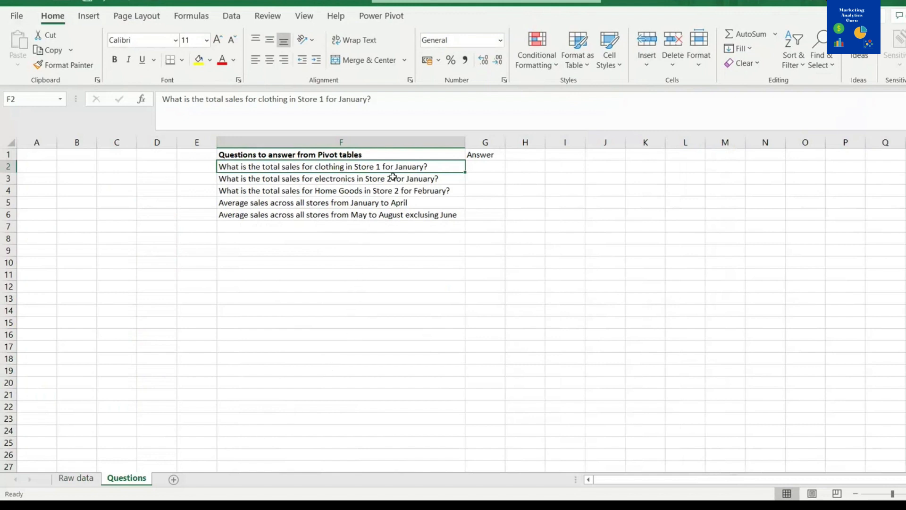
{"action": "left_click", "coordinate": [77, 479]}
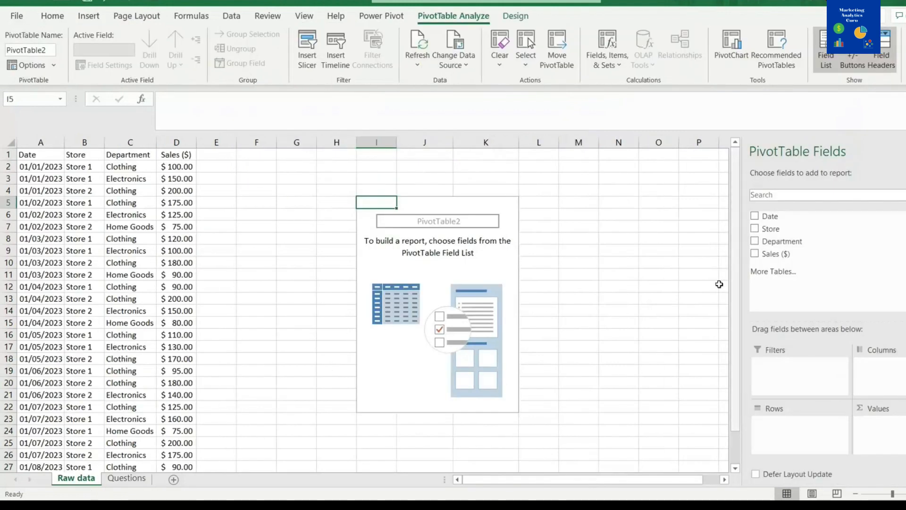
{"action": "left_click", "coordinate": [136, 480]}
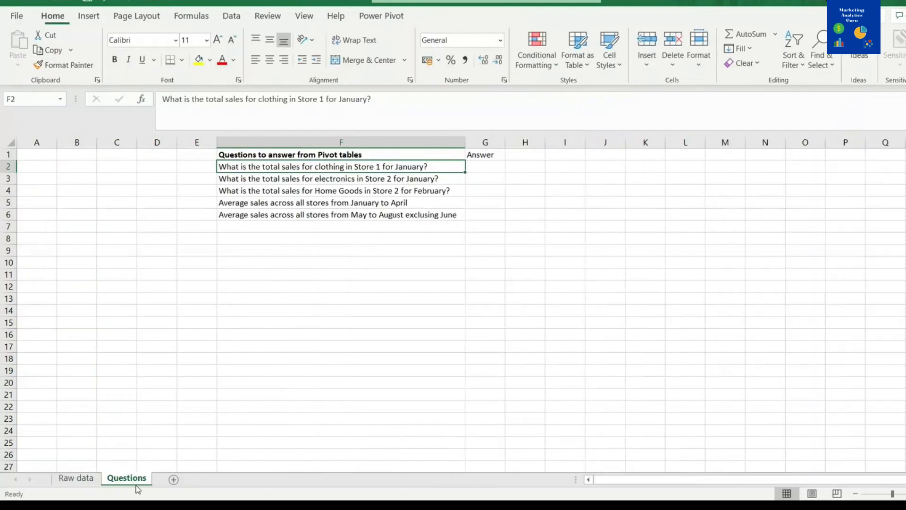
{"action": "left_click", "coordinate": [72, 479]}
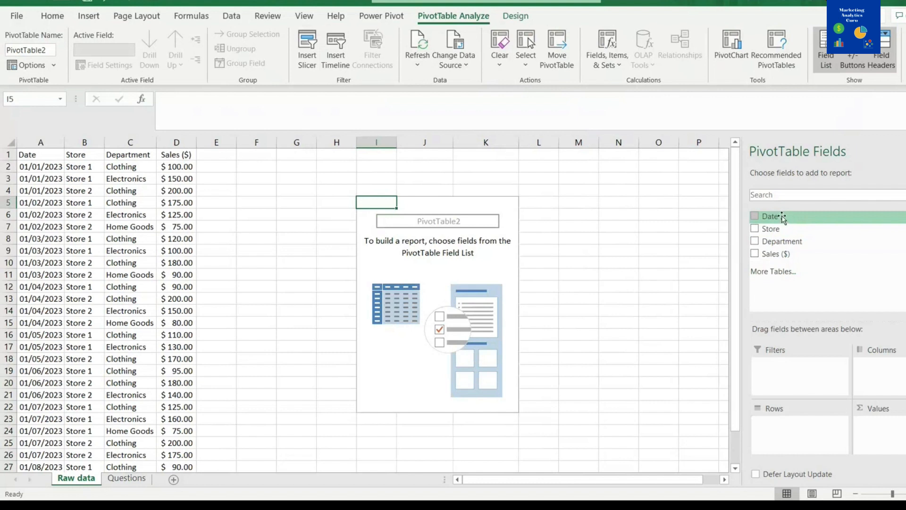
{"action": "mouse_move", "coordinate": [782, 218]}
{"action": "left_mouse_down"}
{"action": "mouse_move", "coordinate": [838, 458]}
{"action": "mouse_move", "coordinate": [807, 393]}
{"action": "mouse_move", "coordinate": [828, 388]}
{"action": "mouse_move", "coordinate": [837, 444]}
{"action": "mouse_move", "coordinate": [821, 442]}
{"action": "mouse_move", "coordinate": [827, 255]}
{"action": "mouse_move", "coordinate": [819, 222]}
{"action": "mouse_move", "coordinate": [795, 218]}
{"action": "mouse_move", "coordinate": [798, 286]}
{"action": "mouse_move", "coordinate": [797, 228]}
{"action": "mouse_move", "coordinate": [783, 215]}
{"action": "mouse_move", "coordinate": [810, 427]}
{"action": "mouse_move", "coordinate": [811, 283]}
{"action": "mouse_move", "coordinate": [799, 256]}
{"action": "mouse_move", "coordinate": [787, 336]}
{"action": "mouse_move", "coordinate": [748, 254]}
{"action": "mouse_move", "coordinate": [830, 227]}
{"action": "mouse_move", "coordinate": [818, 263]}
{"action": "mouse_move", "coordinate": [782, 206]}
{"action": "mouse_move", "coordinate": [826, 249]}
{"action": "mouse_move", "coordinate": [807, 267]}
{"action": "mouse_move", "coordinate": [784, 218]}
{"action": "left_mouse_up"}
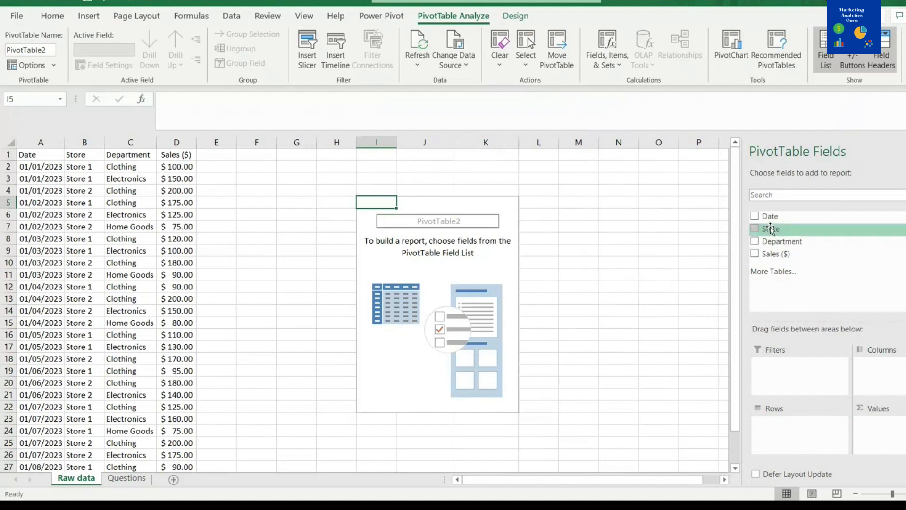
{"action": "left_click", "coordinate": [29, 153]}
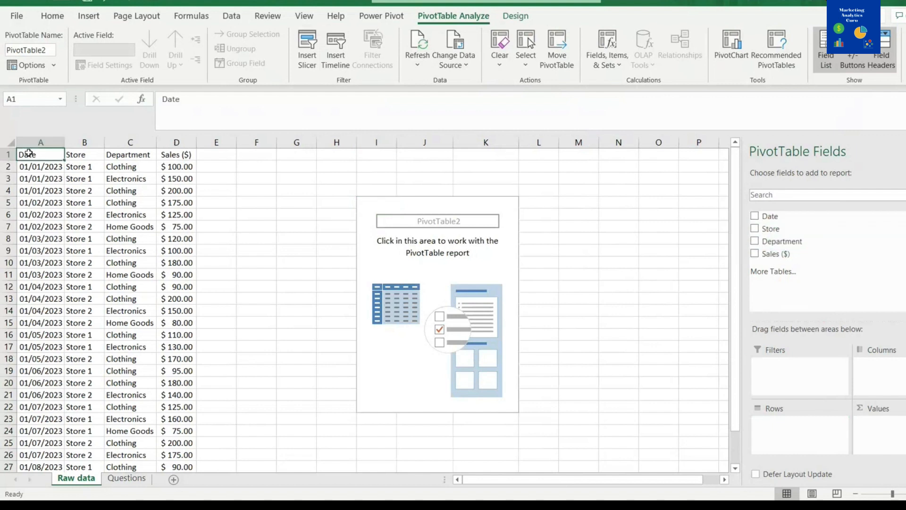
{"action": "left_click_drag", "start_coordinate": [28, 152], "coordinate": [179, 154]}
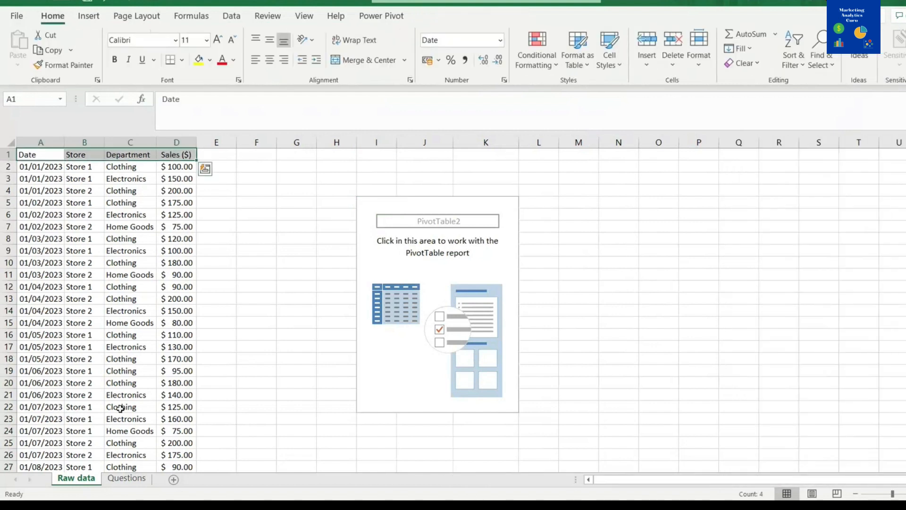
Hide the empty pivot table's field list and show it again.
{"action": "left_click", "coordinate": [412, 235]}
{"action": "left_click", "coordinate": [282, 201]}
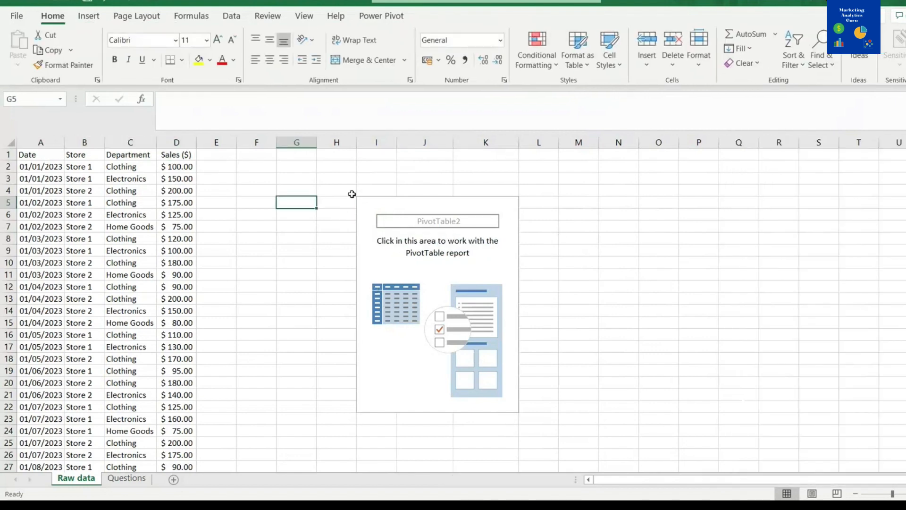
{"action": "left_click", "coordinate": [391, 213]}
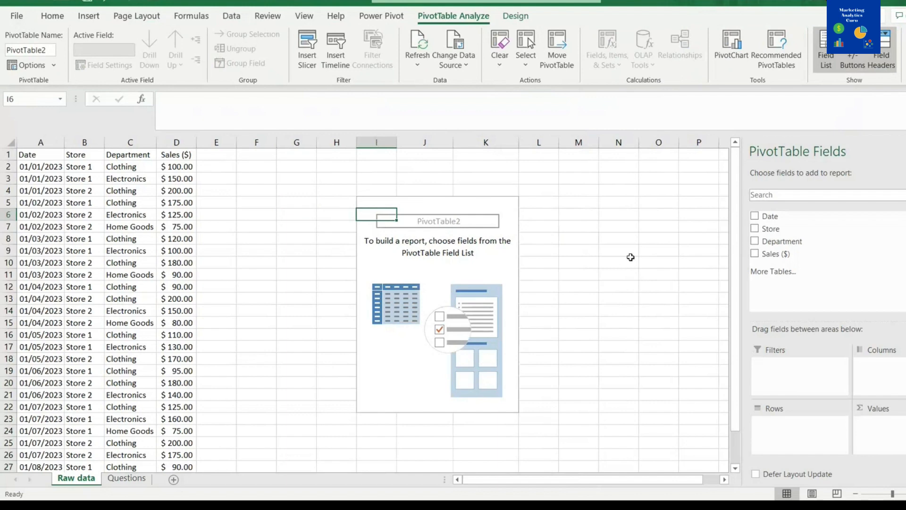
{"action": "left_click", "coordinate": [631, 256]}
{"action": "right_click", "coordinate": [388, 241]}
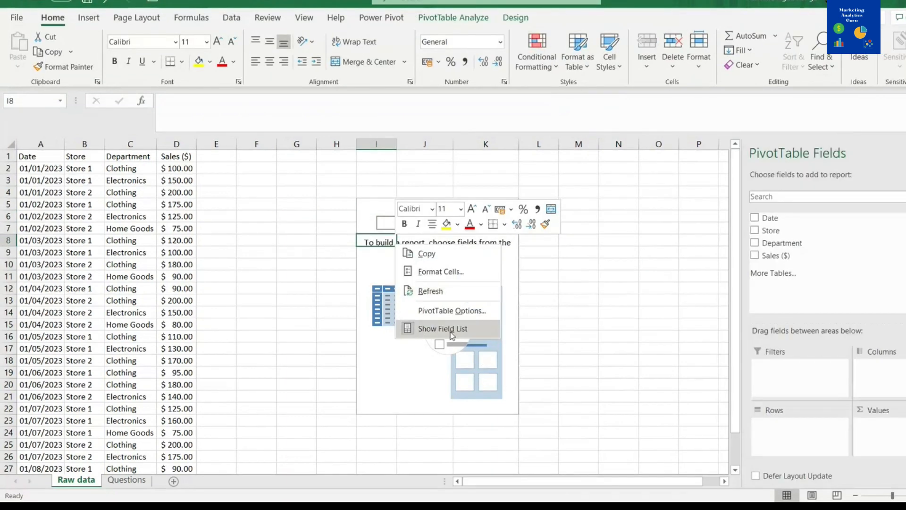
{"action": "left_click", "coordinate": [451, 332]}
{"action": "left_click", "coordinate": [444, 249]}
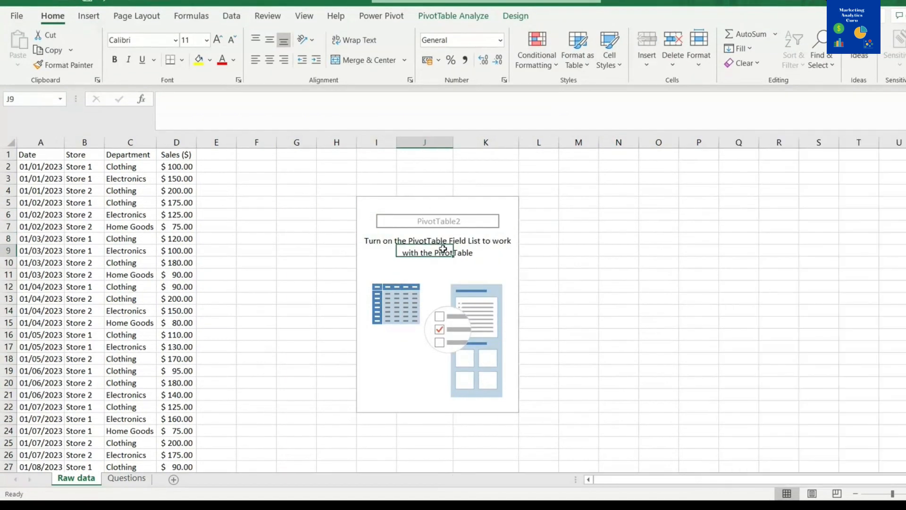
{"action": "right_click", "coordinate": [443, 249]}
{"action": "left_click", "coordinate": [485, 335]}
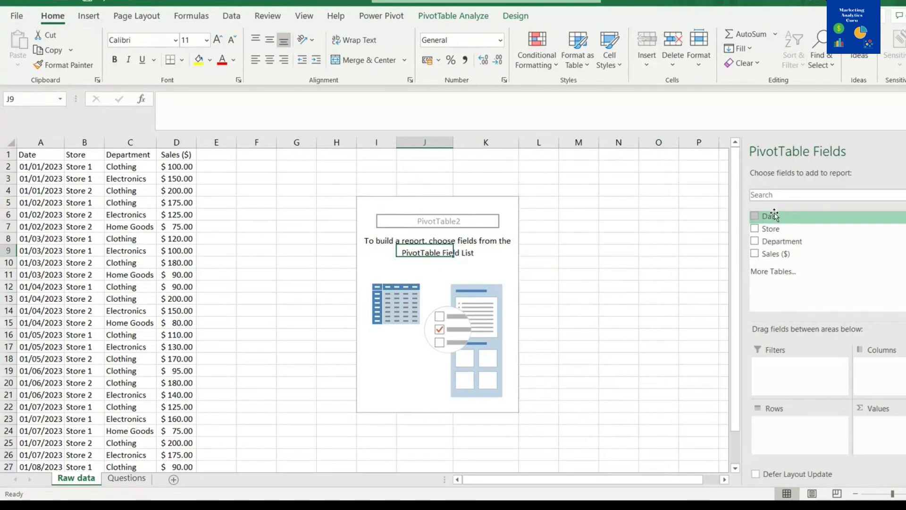
Add the Date field to the pivot table's rows and check the month labels from Jan to Aug.
{"action": "left_click_drag", "start_coordinate": [769, 228], "coordinate": [799, 431]}
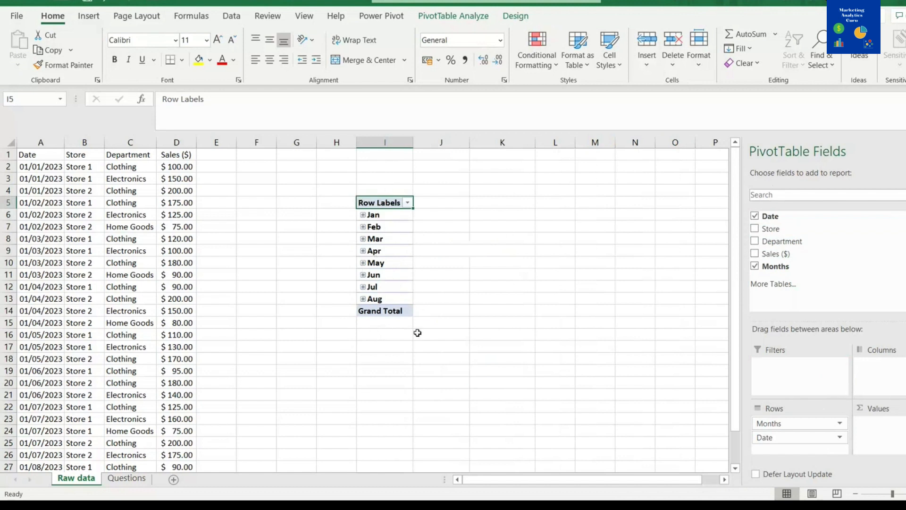
{"action": "left_click", "coordinate": [393, 213]}
{"action": "left_click_drag", "start_coordinate": [393, 222], "coordinate": [398, 294]}
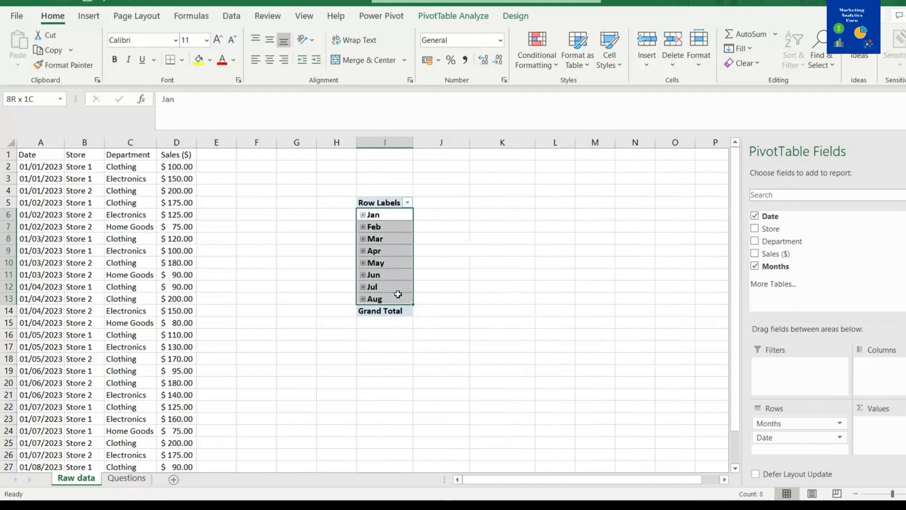
{"action": "left_click", "coordinate": [421, 260]}
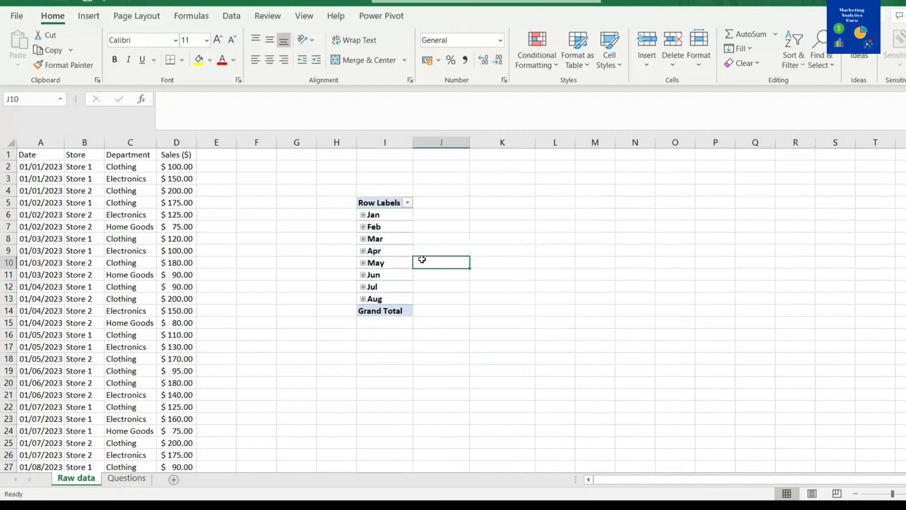
{"action": "left_click", "coordinate": [384, 265]}
Check which field the clothing question needs, and add Department to the pivot table's rows below Date.
{"action": "left_click", "coordinate": [127, 478]}
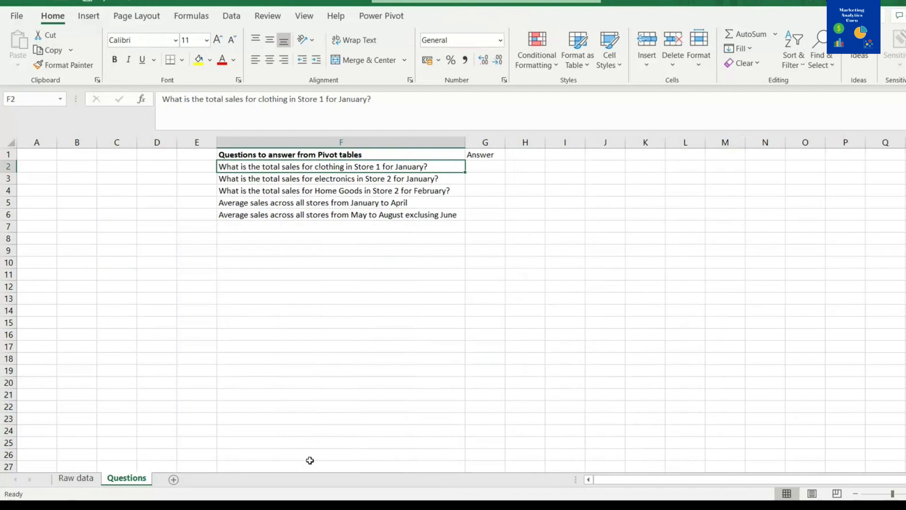
{"action": "left_click", "coordinate": [76, 478]}
{"action": "left_click_drag", "start_coordinate": [140, 151], "coordinate": [130, 190]}
{"action": "left_click", "coordinate": [396, 274]}
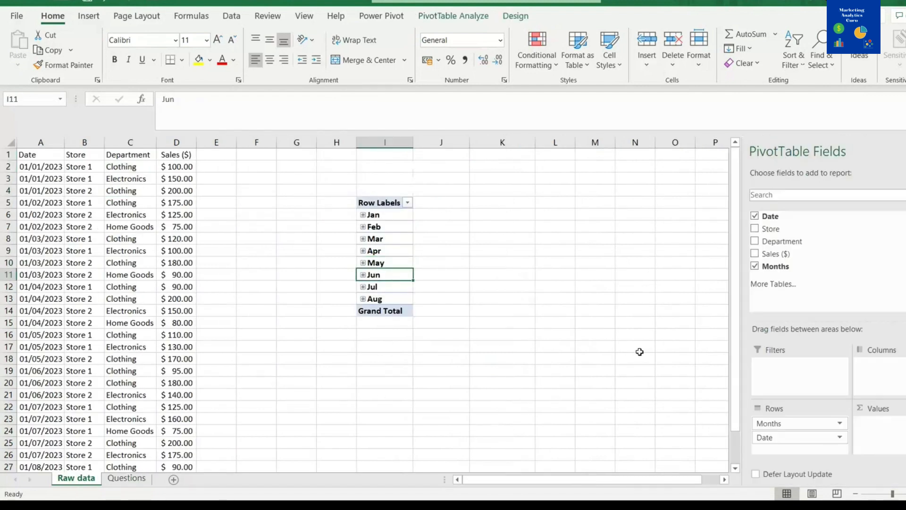
{"action": "left_click_drag", "start_coordinate": [801, 242], "coordinate": [836, 455]}
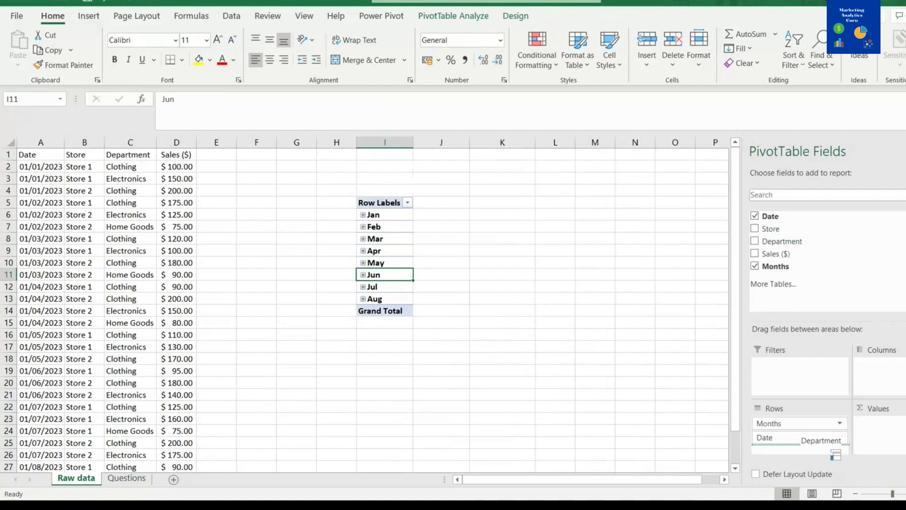
{"action": "left_click_drag", "start_coordinate": [836, 454], "coordinate": [834, 454]}
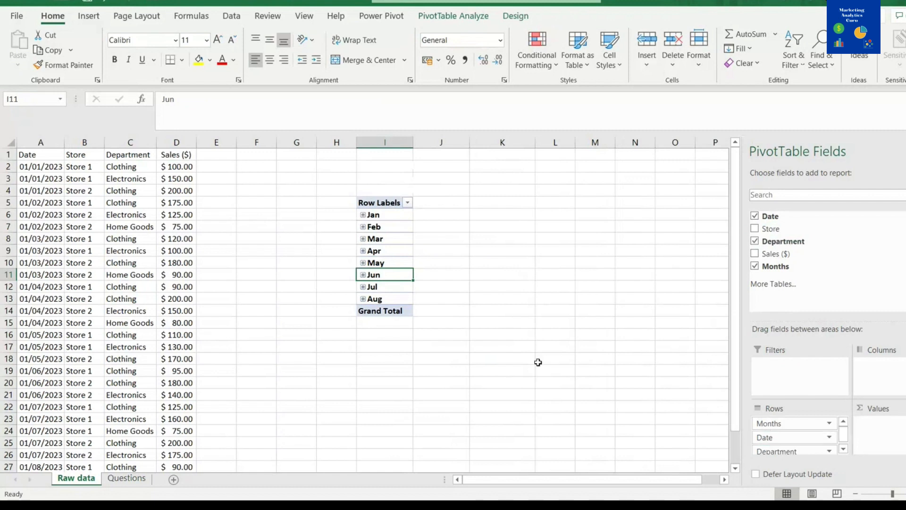
Expand the entire Months field in the pivot table, starting from the Jan row label.
{"action": "left_click", "coordinate": [367, 216]}
{"action": "right_click", "coordinate": [370, 219]}
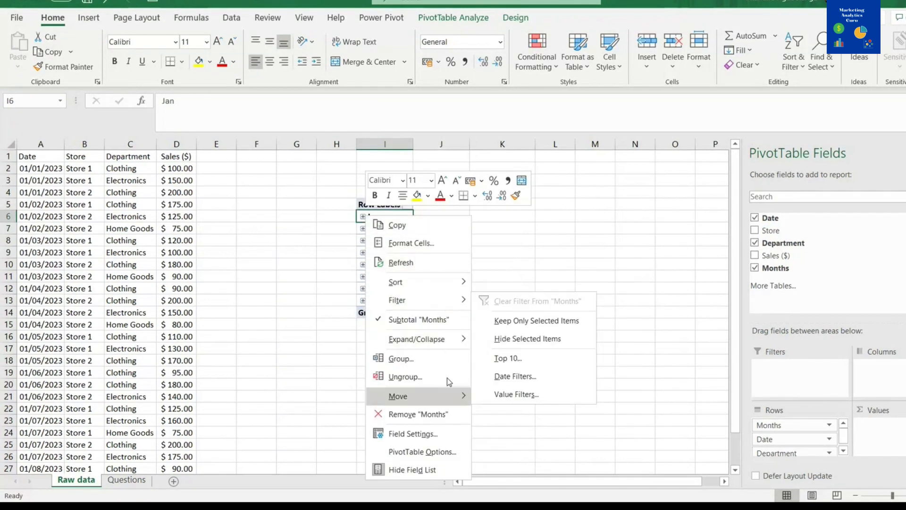
{"action": "mouse_move", "coordinate": [451, 340]}
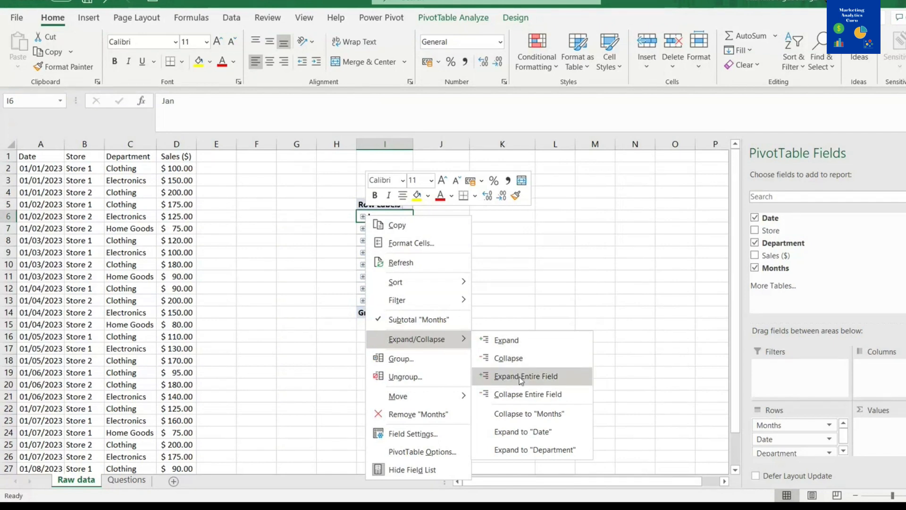
{"action": "left_click", "coordinate": [548, 380]}
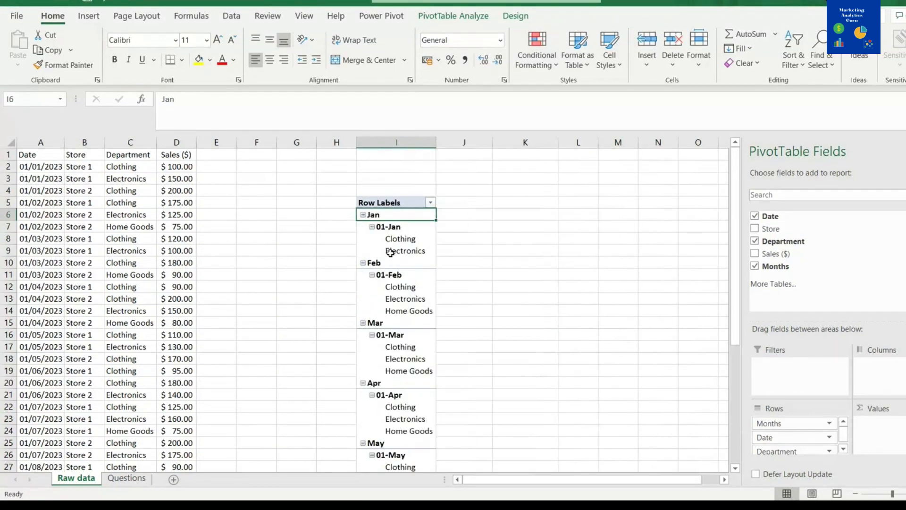
Examine the departments listed under each month in the expanded pivot table, from January down to the Grand Total row.
{"action": "scroll", "coordinate": [467, 303], "scroll_direction": "down", "scroll_amount": 1}
{"action": "scroll", "coordinate": [468, 304], "scroll_direction": "up", "scroll_amount": 1}
{"action": "left_click_drag", "start_coordinate": [388, 231], "coordinate": [410, 265]}
{"action": "scroll", "coordinate": [430, 272], "scroll_direction": "down", "scroll_amount": 2}
{"action": "scroll", "coordinate": [411, 271], "scroll_direction": "down", "scroll_amount": 1}
{"action": "scroll", "coordinate": [409, 264], "scroll_direction": "down", "scroll_amount": 2}
{"action": "left_click_drag", "start_coordinate": [400, 227], "coordinate": [405, 251]}
{"action": "left_click", "coordinate": [414, 203]}
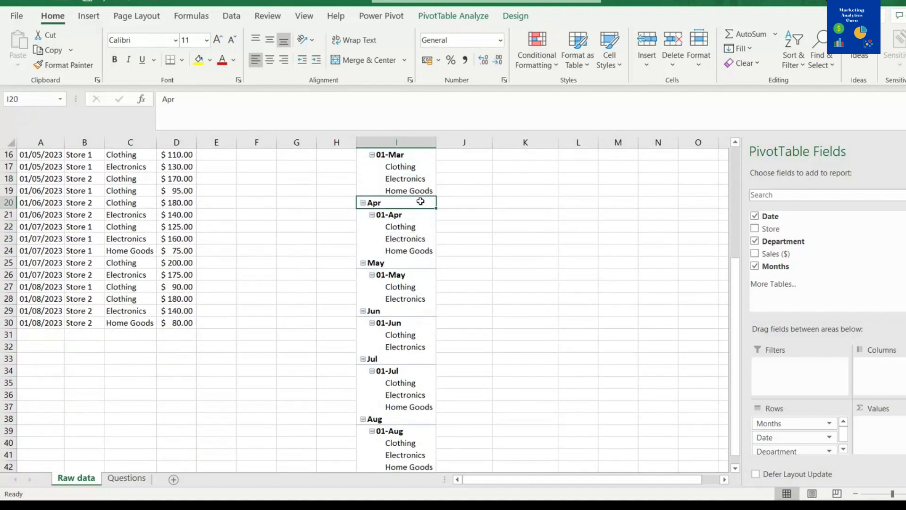
{"action": "scroll", "coordinate": [397, 222], "scroll_direction": "down", "scroll_amount": 2}
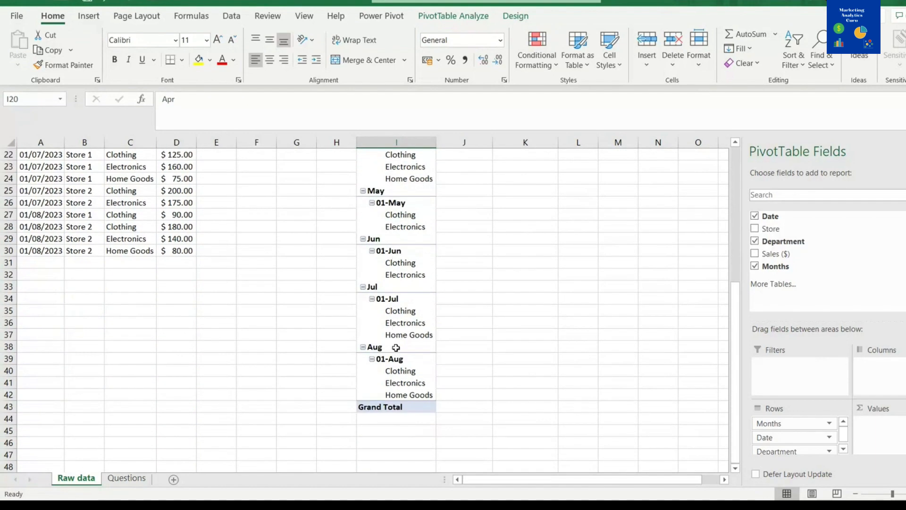
Recheck which field the first question needs, and add Store to the pivot table's rows between Date and Department.
{"action": "scroll", "coordinate": [394, 349], "scroll_direction": "up", "scroll_amount": 7}
{"action": "left_click", "coordinate": [123, 479]}
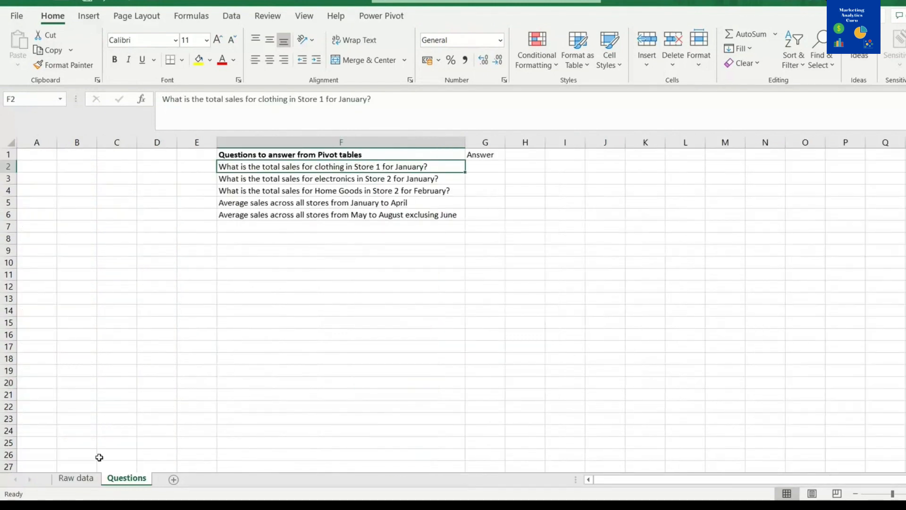
{"action": "left_click", "coordinate": [77, 478]}
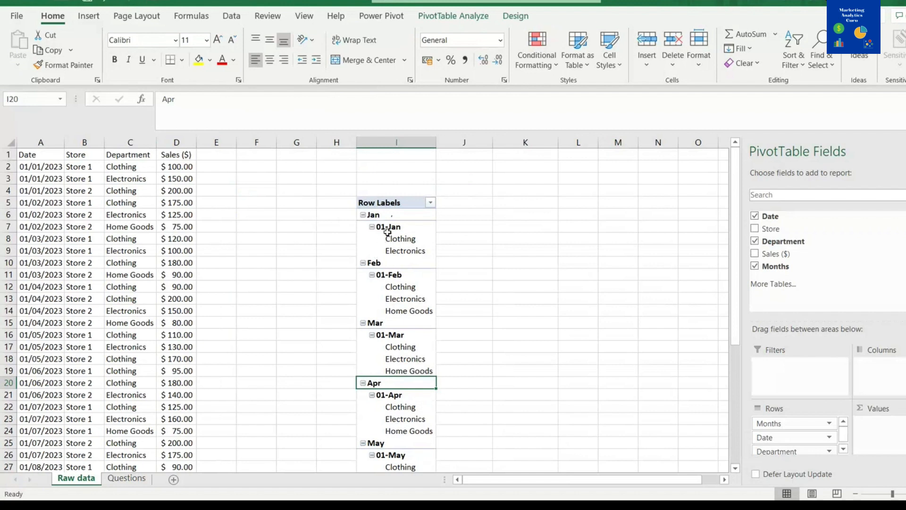
{"action": "left_click", "coordinate": [403, 225]}
{"action": "left_click", "coordinate": [410, 240]}
{"action": "left_click_drag", "start_coordinate": [410, 240], "coordinate": [410, 251]}
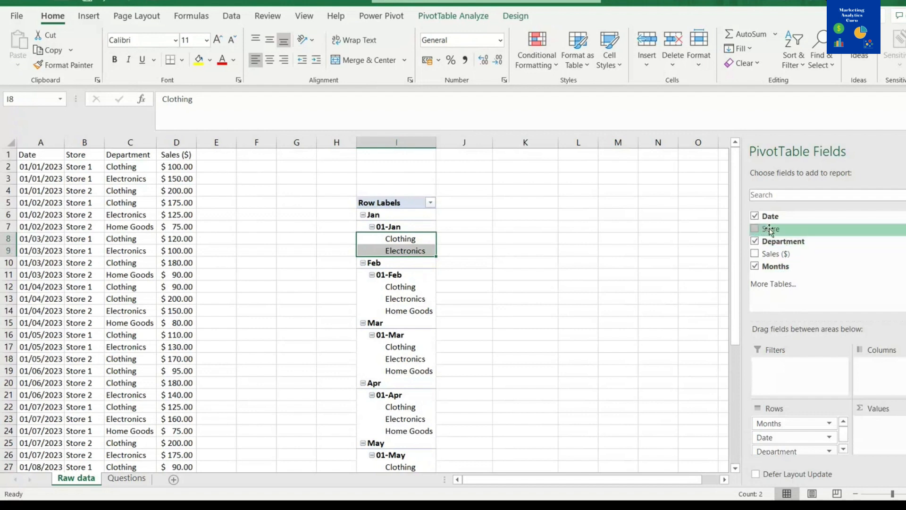
{"action": "left_click_drag", "start_coordinate": [771, 230], "coordinate": [819, 448]}
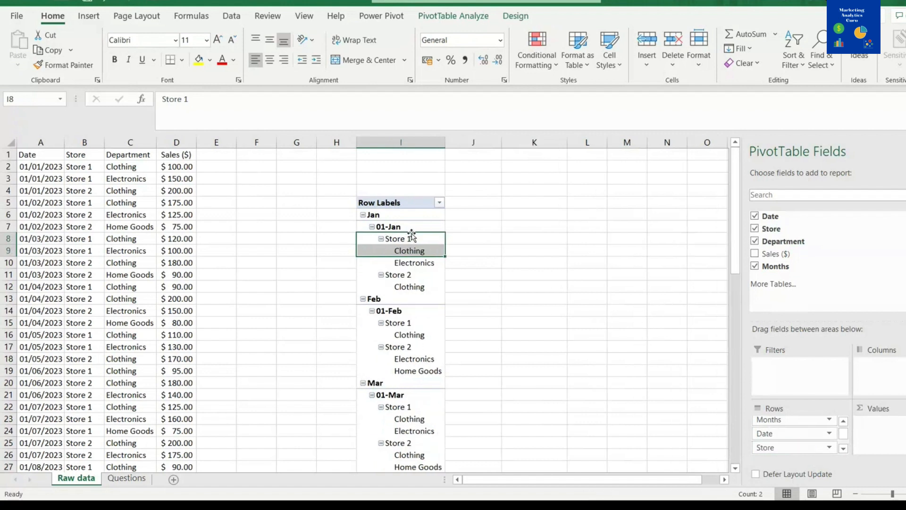
Examine the departments listed under Store 1 and Store 2 for January and February in the pivot table.
{"action": "left_click", "coordinate": [411, 236]}
{"action": "left_click", "coordinate": [430, 252]}
{"action": "left_click", "coordinate": [429, 273]}
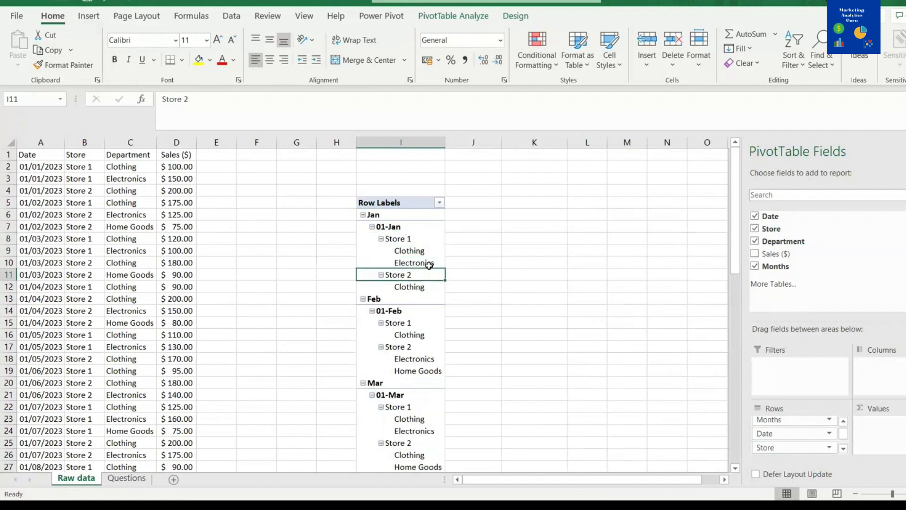
{"action": "left_click", "coordinate": [430, 264]}
{"action": "left_click", "coordinate": [427, 253]}
{"action": "left_click", "coordinate": [417, 276]}
{"action": "left_click", "coordinate": [402, 284]}
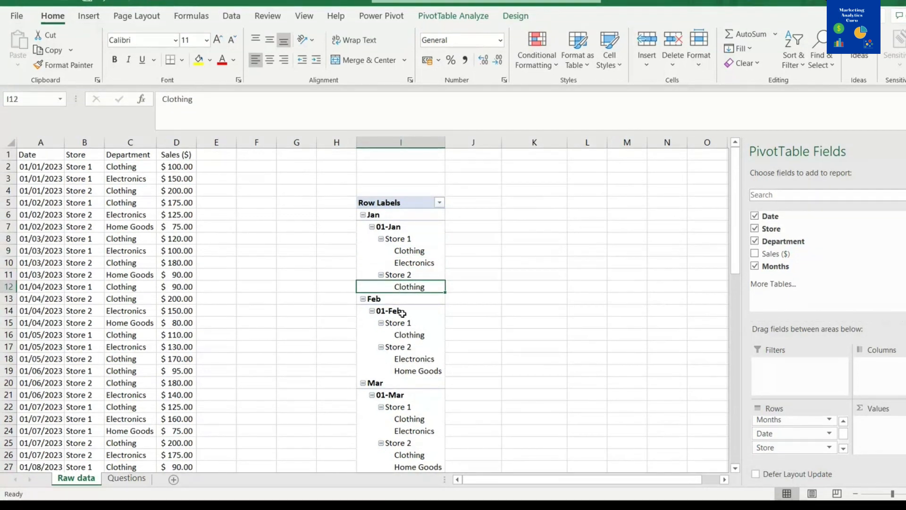
{"action": "left_click", "coordinate": [417, 369]}
{"action": "left_click", "coordinate": [412, 358]}
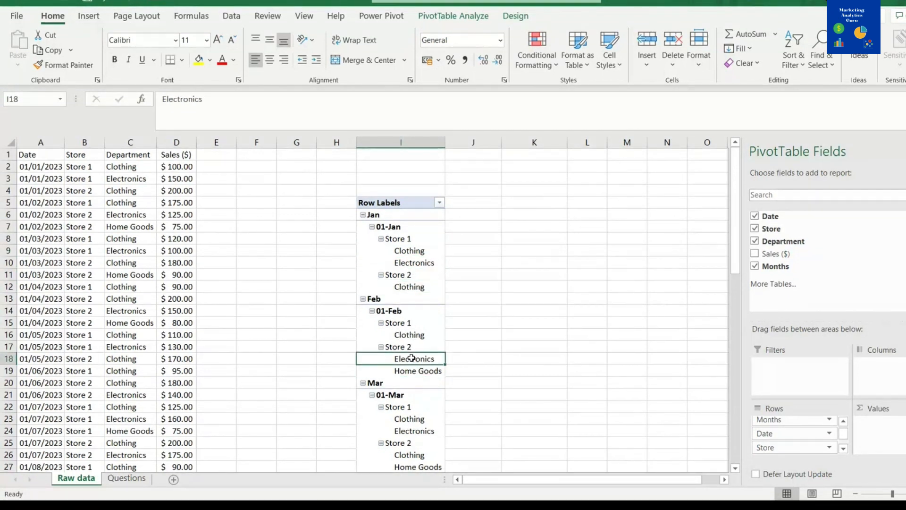
{"action": "left_click", "coordinate": [392, 370]}
{"action": "left_click", "coordinate": [390, 357]}
{"action": "left_click", "coordinate": [399, 312]}
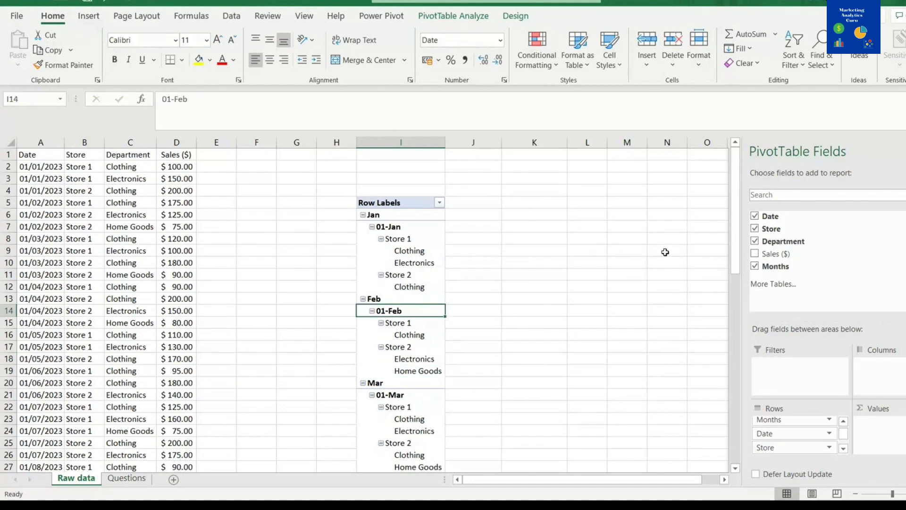
Consult the questions list and add Sales ($) to the pivot table's values as a sum.
{"action": "left_click", "coordinate": [128, 478]}
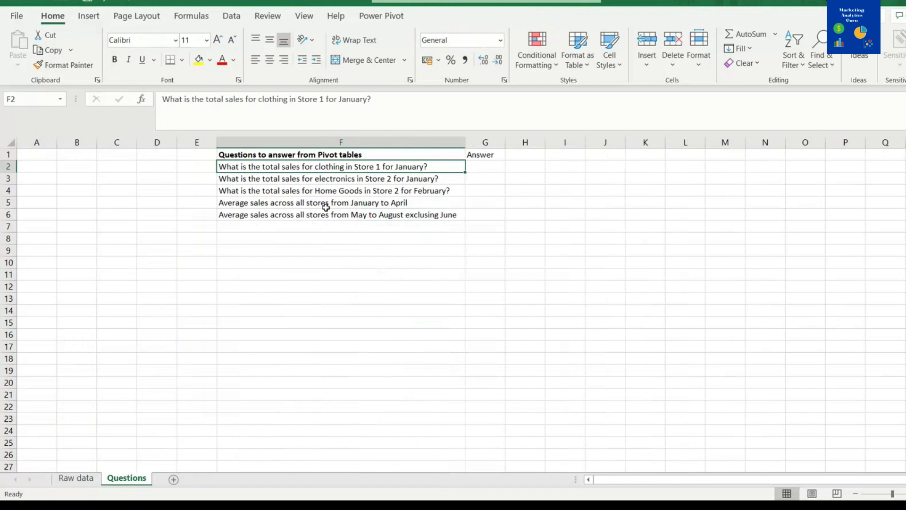
{"action": "left_click", "coordinate": [76, 479]}
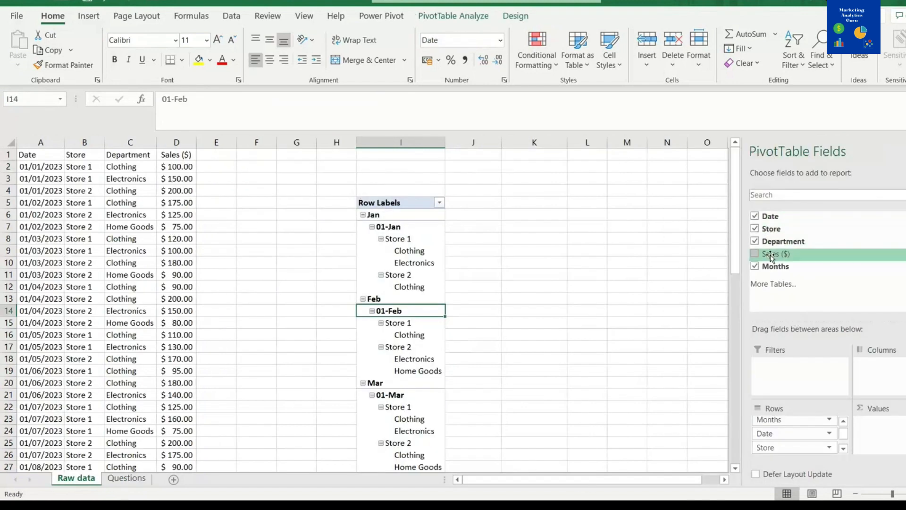
{"action": "left_click_drag", "start_coordinate": [802, 253], "coordinate": [887, 423]}
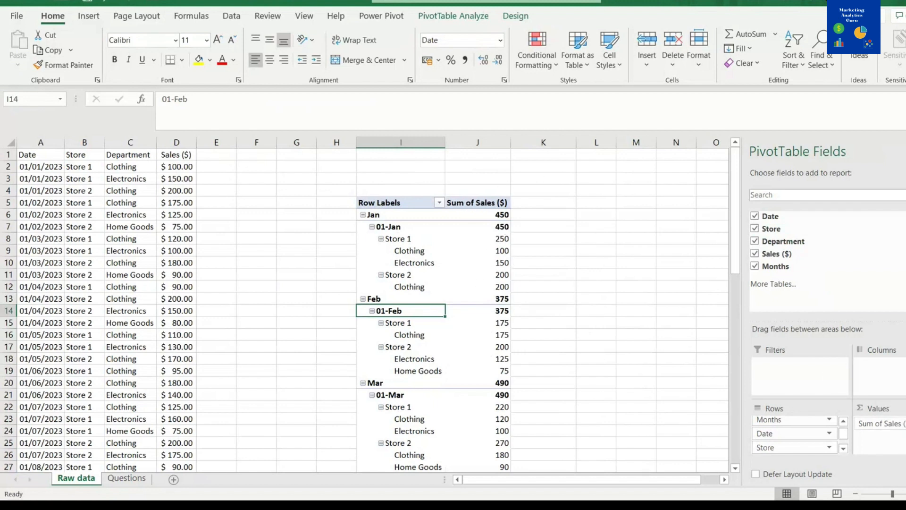
Format the Sum of Sales ($) value field as currency with the $ symbol and two decimals.
{"action": "left_click", "coordinate": [886, 426]}
{"action": "left_click", "coordinate": [904, 424]}
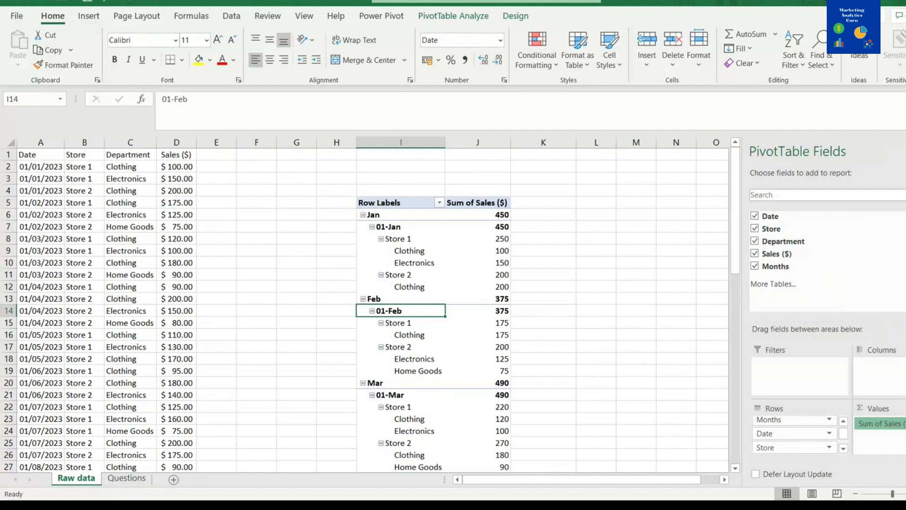
{"action": "left_click", "coordinate": [880, 423]}
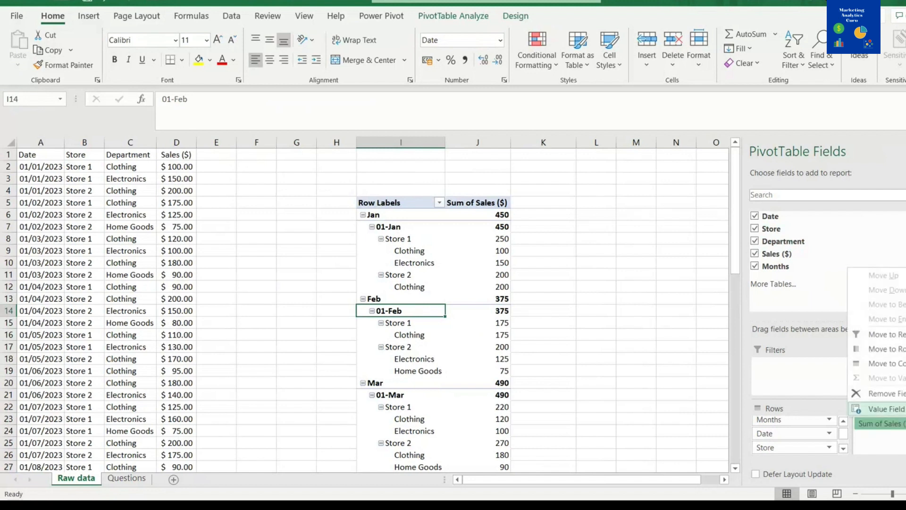
{"action": "left_click", "coordinate": [892, 411]}
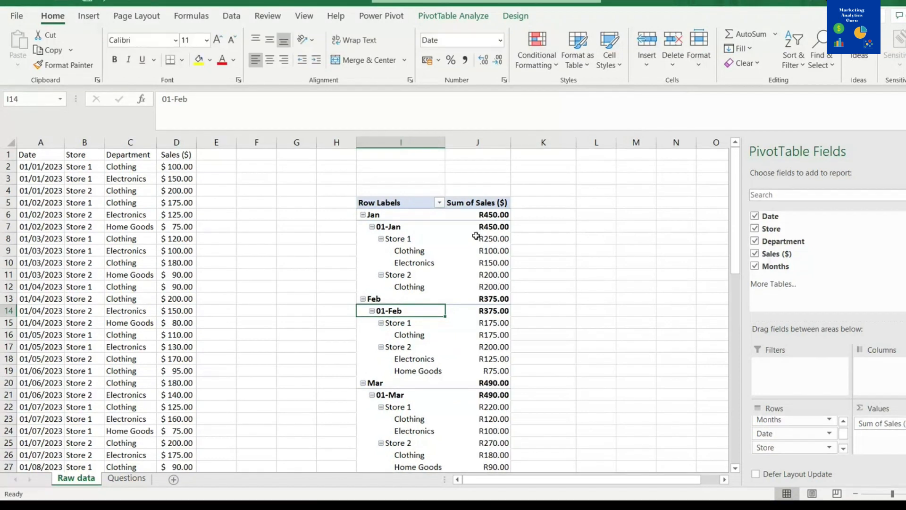
{"action": "left_click", "coordinate": [902, 424]}
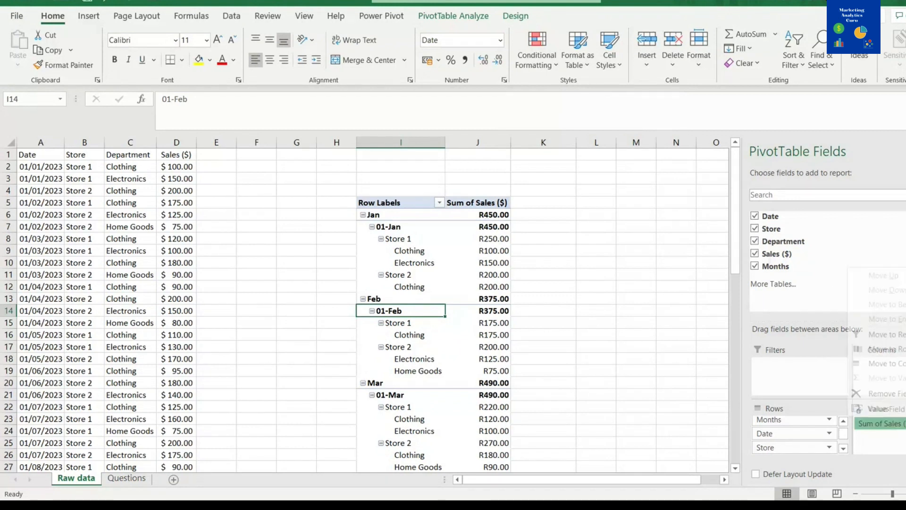
{"action": "left_click", "coordinate": [900, 411]}
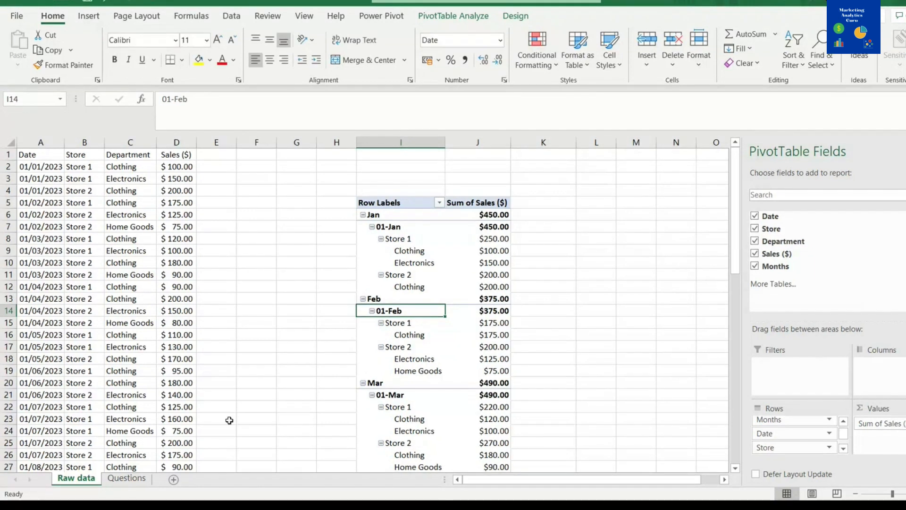
Answer the Store 1 January clothing question in G2 by linking it to the matching pivot table value, ='Raw data'!J9.
{"action": "left_click", "coordinate": [115, 480]}
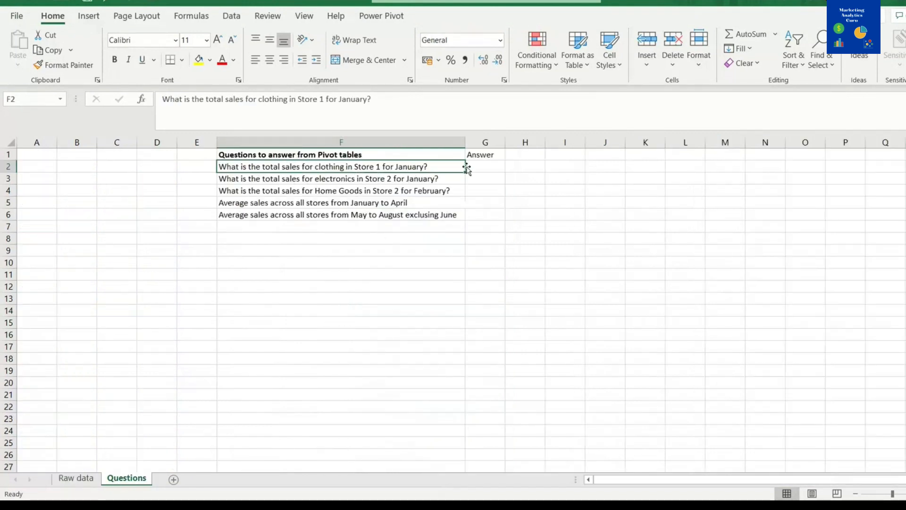
{"action": "left_click", "coordinate": [485, 167]}
{"action": "left_click", "coordinate": [81, 479]}
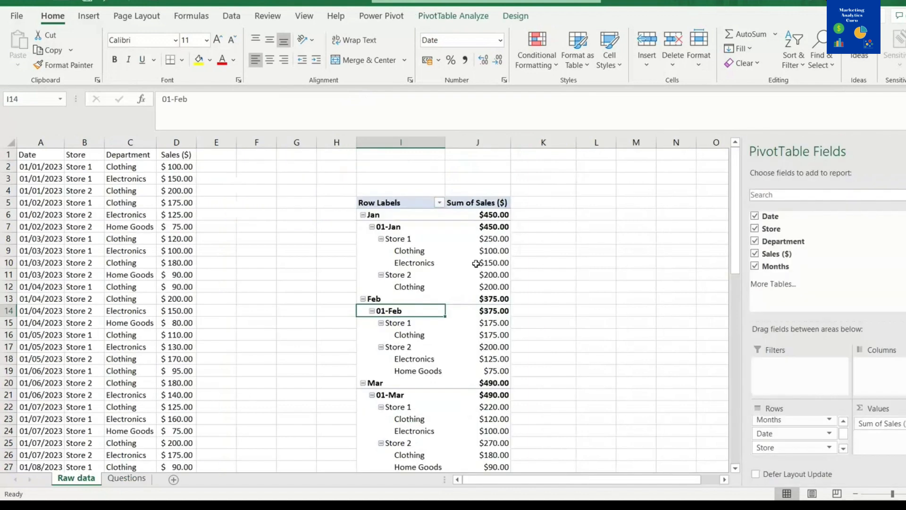
{"action": "left_click", "coordinate": [404, 225]}
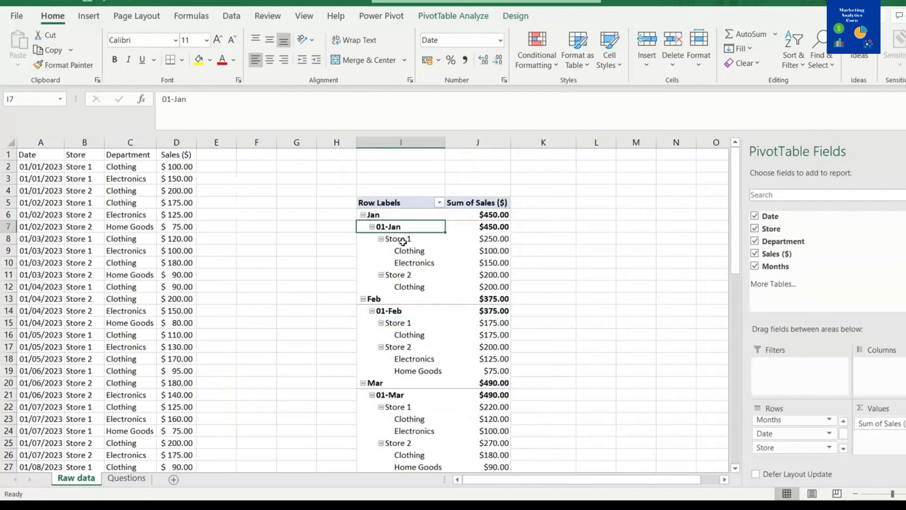
{"action": "left_click", "coordinate": [418, 238]}
{"action": "left_click", "coordinate": [438, 251]}
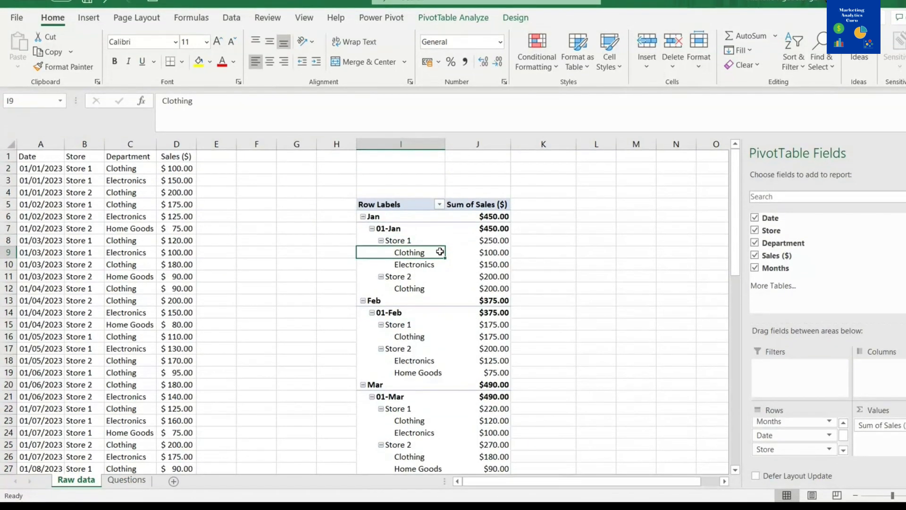
{"action": "left_click", "coordinate": [499, 252]}
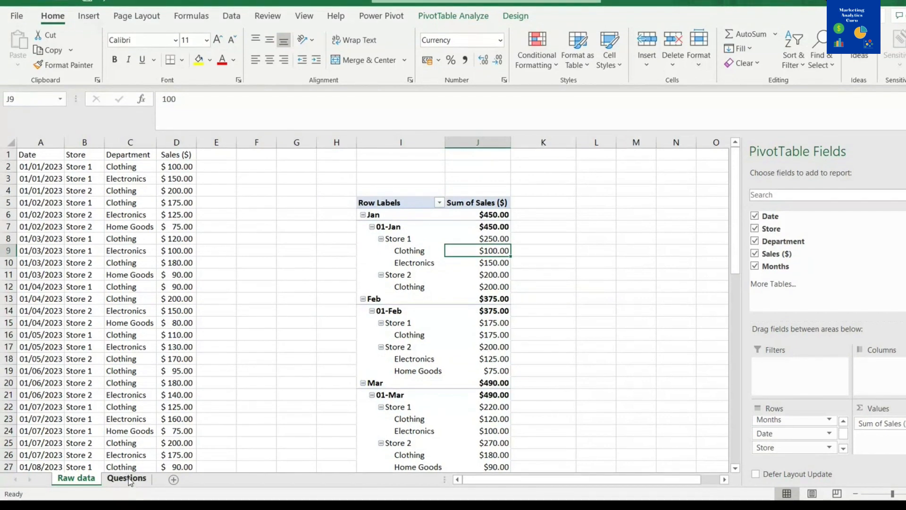
{"action": "left_click", "coordinate": [127, 478]}
{"action": "type", "text": "="}
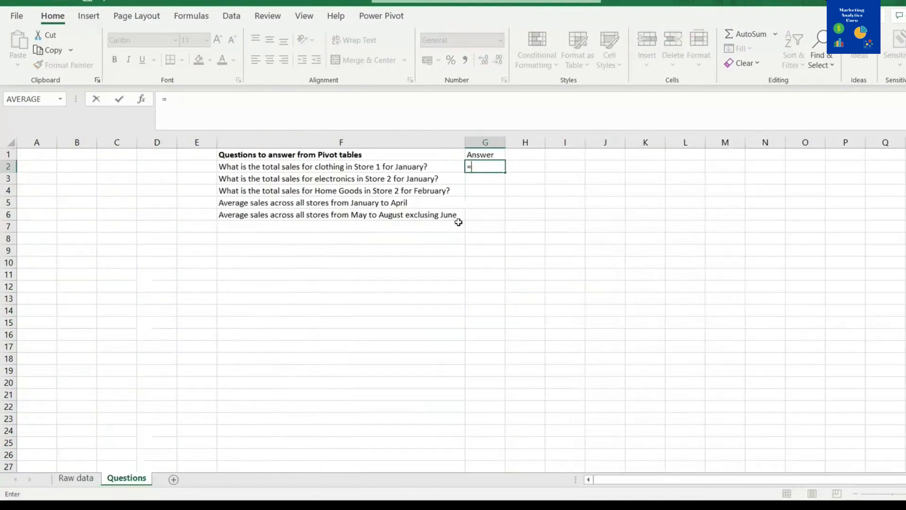
{"action": "left_click", "coordinate": [78, 478]}
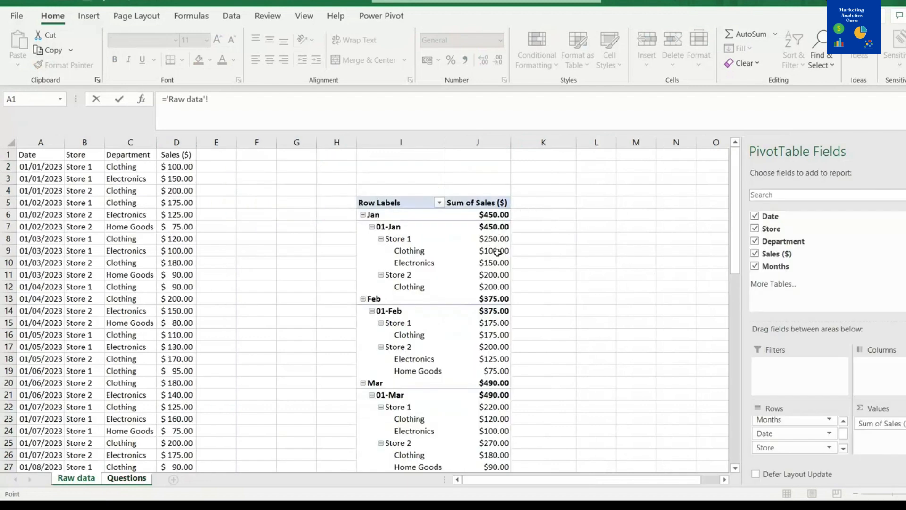
{"action": "left_click", "coordinate": [494, 250]}
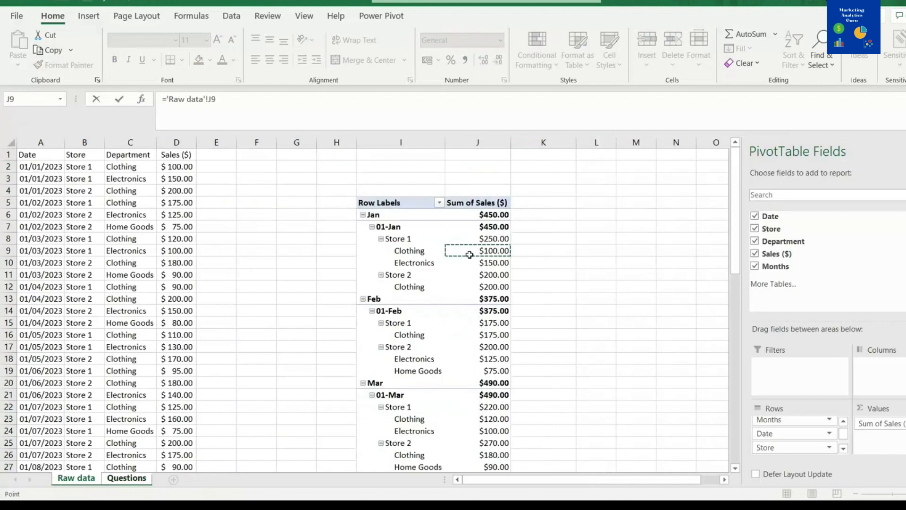
{"action": "key", "text": "Return"}
Inspect the formula behind the answer in G2 and review the pivot table it refers to on the Raw data sheet.
{"action": "left_click", "coordinate": [495, 171]}
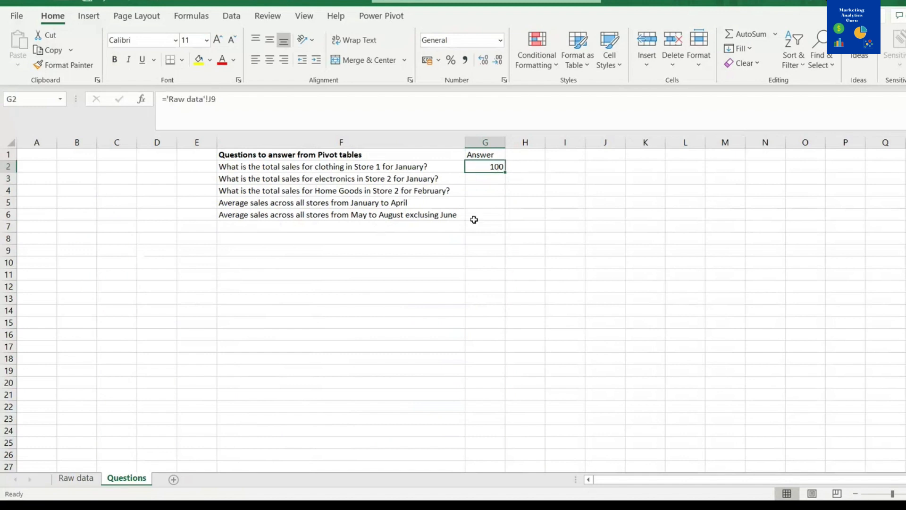
{"action": "left_click", "coordinate": [282, 121]}
{"action": "left_click", "coordinate": [513, 224]}
{"action": "left_click", "coordinate": [488, 168]}
{"action": "left_click", "coordinate": [230, 105]}
{"action": "key", "text": "Escape"}
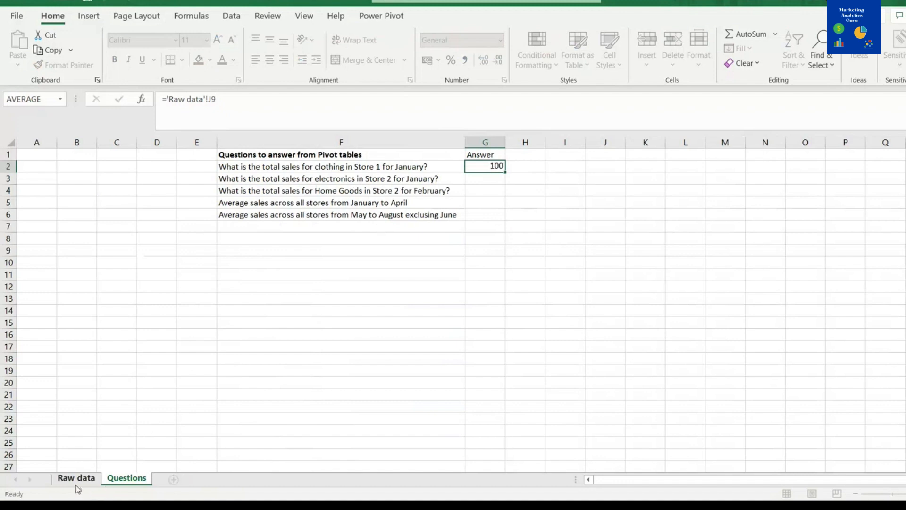
{"action": "left_click", "coordinate": [76, 479]}
{"action": "left_click", "coordinate": [543, 287]}
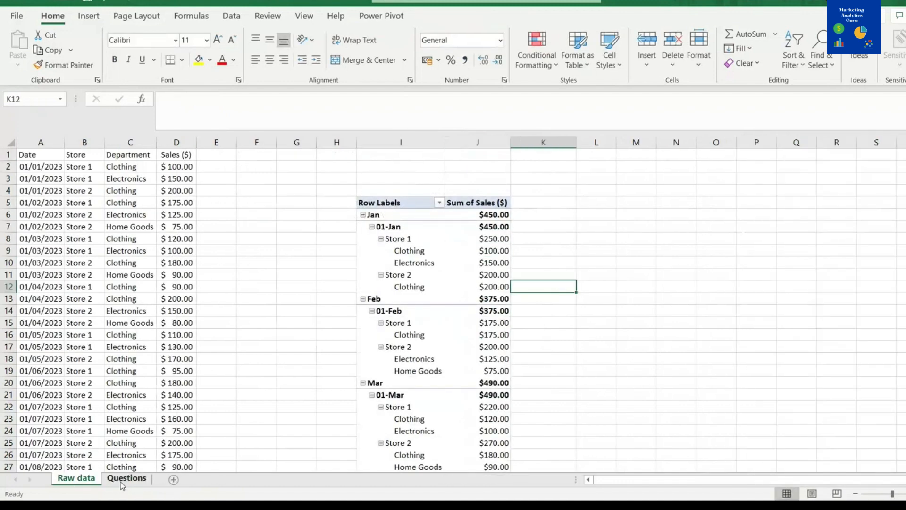
Check Store 2's January departments in the pivot table and enter 0 in G3 as the electronics answer.
{"action": "left_click", "coordinate": [127, 478]}
{"action": "left_click", "coordinate": [376, 178]}
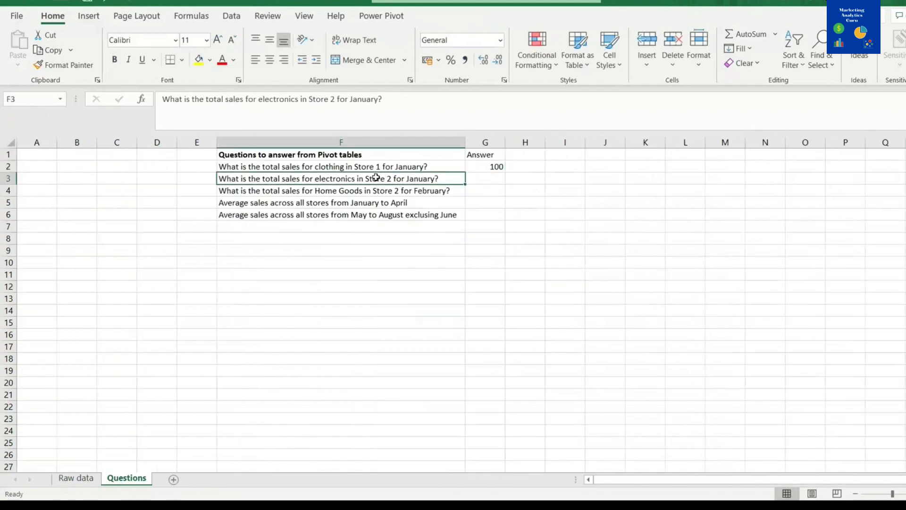
{"action": "left_click", "coordinate": [486, 181]}
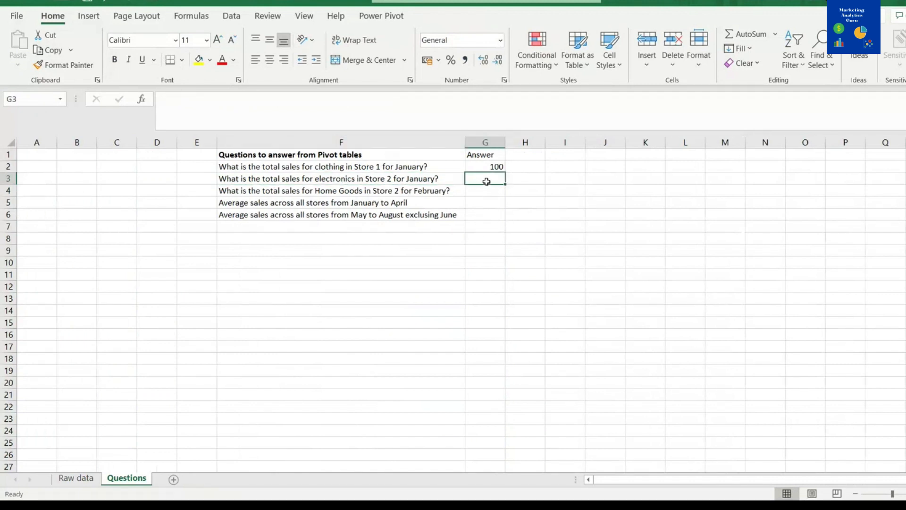
{"action": "left_click", "coordinate": [87, 482]}
{"action": "left_click", "coordinate": [397, 274]}
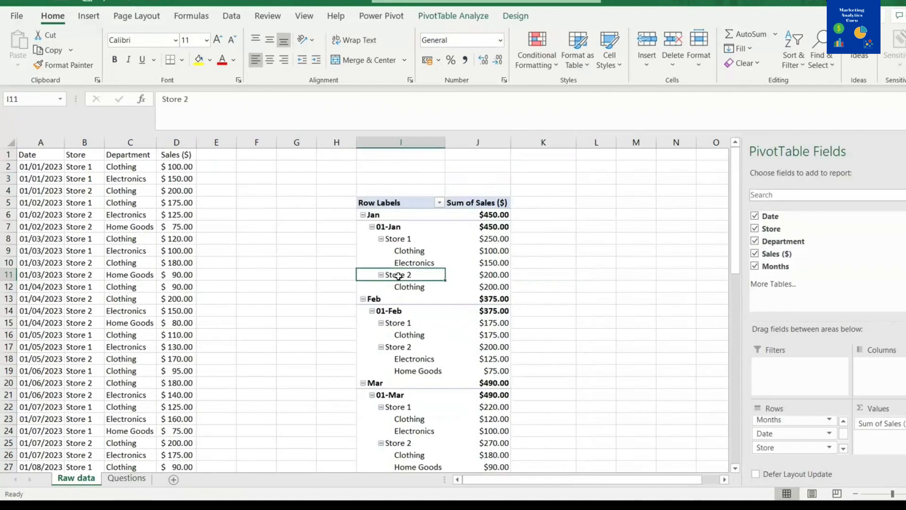
{"action": "left_click", "coordinate": [427, 288]}
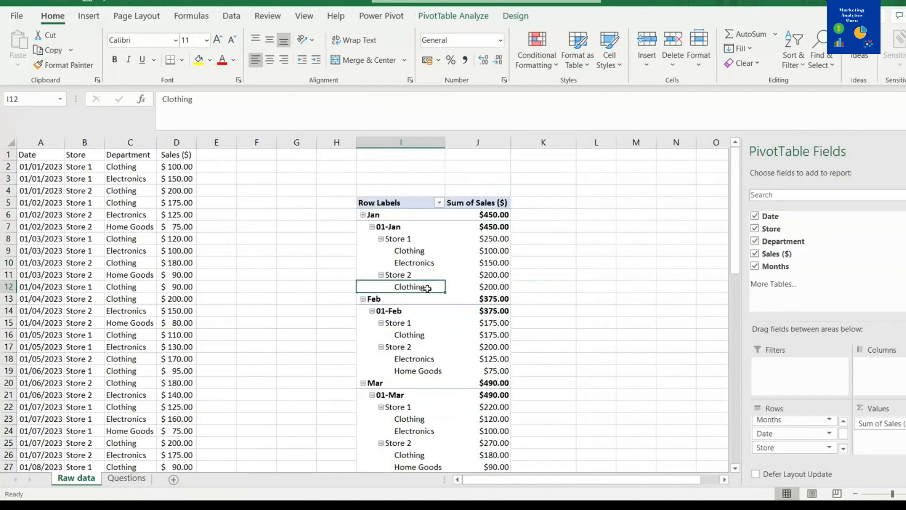
{"action": "left_click", "coordinate": [124, 479]}
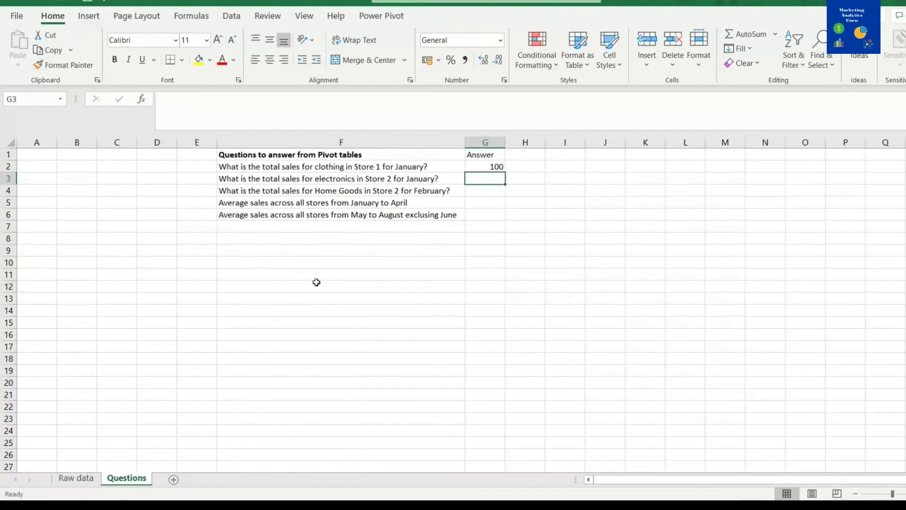
{"action": "left_click", "coordinate": [398, 181]}
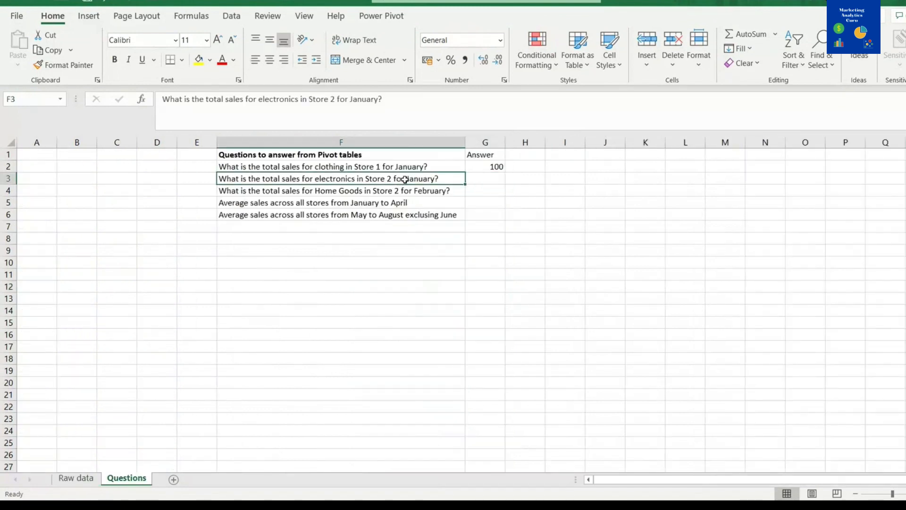
{"action": "left_click", "coordinate": [493, 180]}
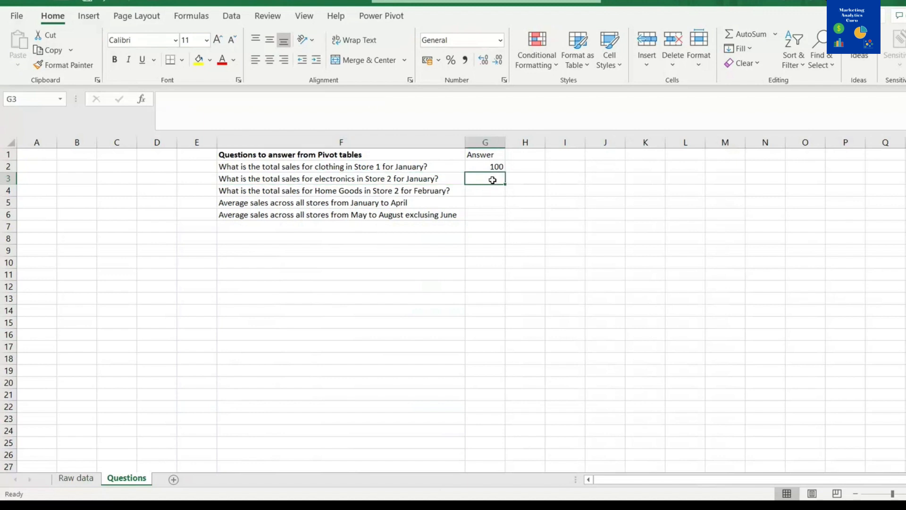
{"action": "type", "text": "0"}
{"action": "left_click", "coordinate": [395, 338]}
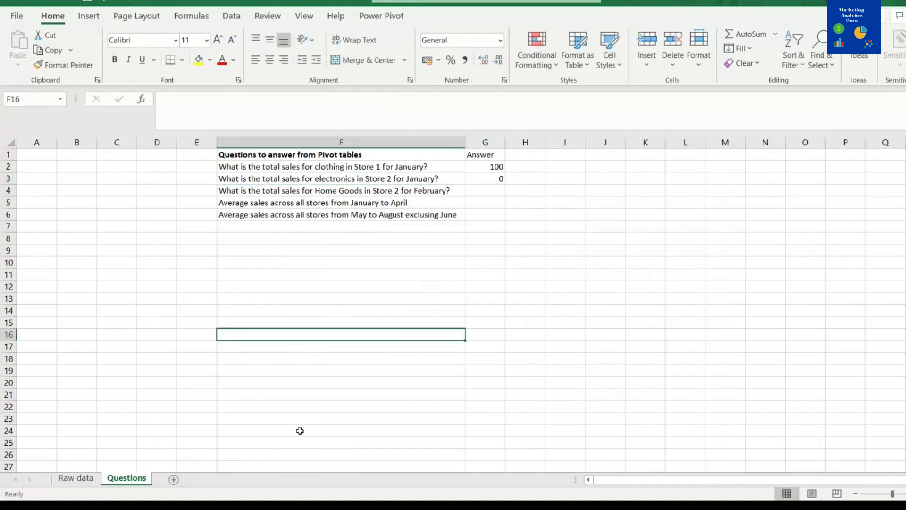
Review the January departments listed under Store 1 and Store 2 in the pivot table on the Raw data sheet.
{"action": "left_click", "coordinate": [78, 478]}
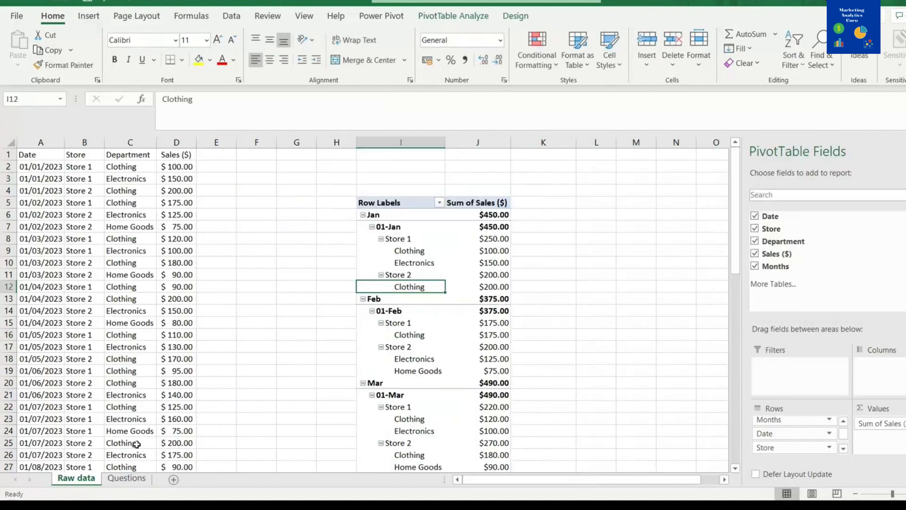
{"action": "left_click", "coordinate": [409, 274]}
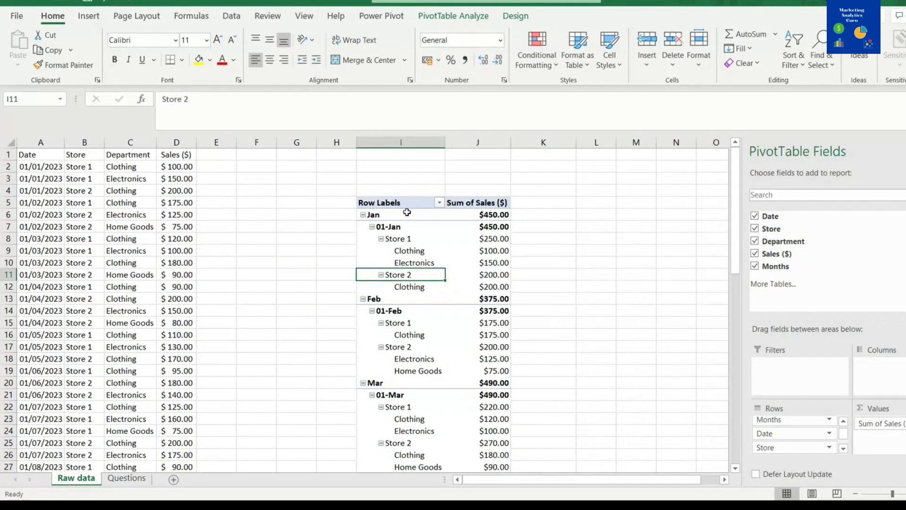
{"action": "left_click_drag", "start_coordinate": [405, 214], "coordinate": [412, 276]}
{"action": "left_click", "coordinate": [422, 288]}
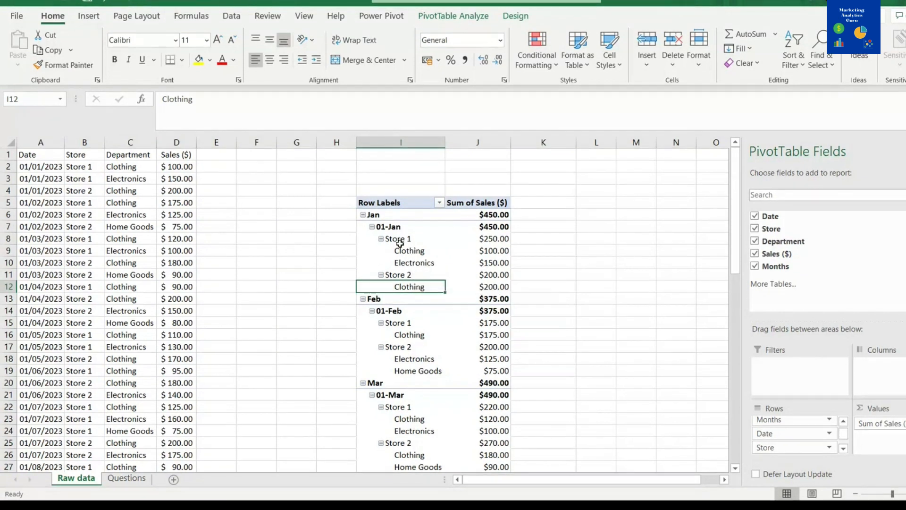
{"action": "left_click", "coordinate": [407, 276]}
{"action": "left_click", "coordinate": [412, 289]}
{"action": "left_click", "coordinate": [403, 240]}
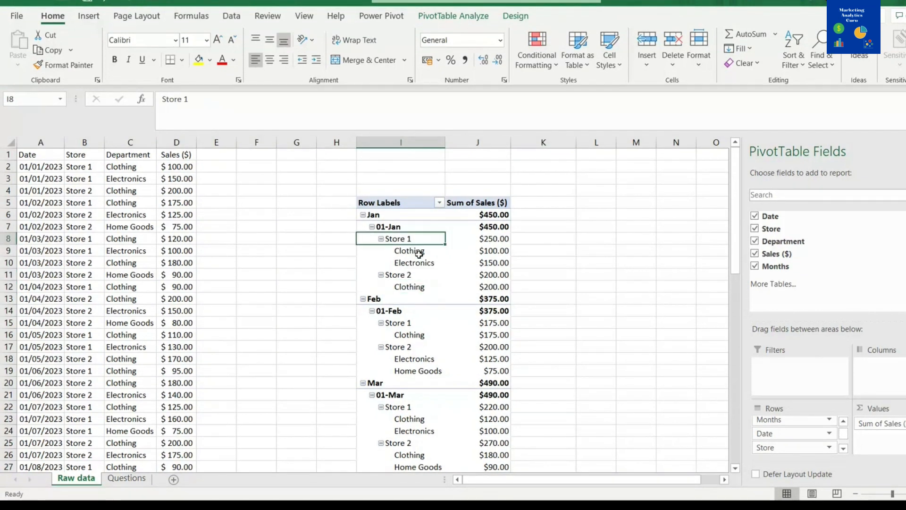
{"action": "left_click", "coordinate": [411, 251]}
{"action": "left_click", "coordinate": [427, 265]}
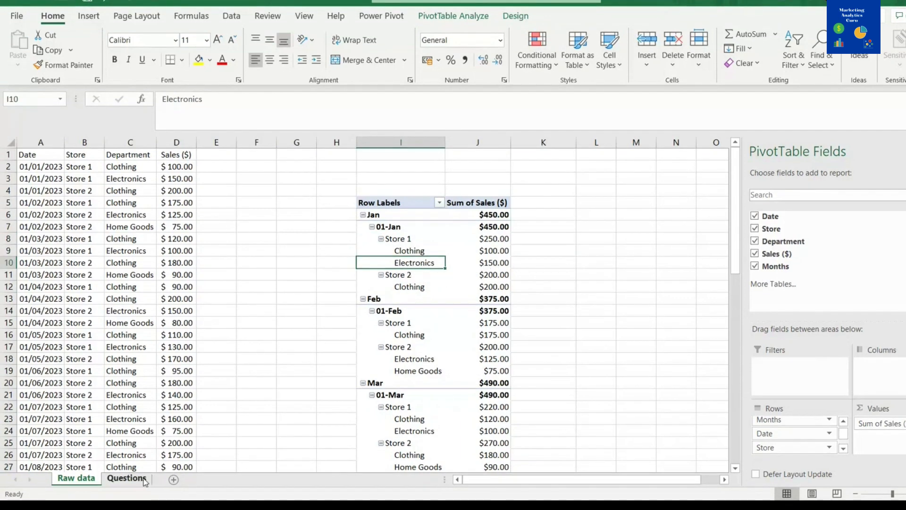
Answer the Store 2 February Home Goods question in G4 by linking it to the matching pivot table value, ='Raw data'!J19.
{"action": "left_click", "coordinate": [126, 479]}
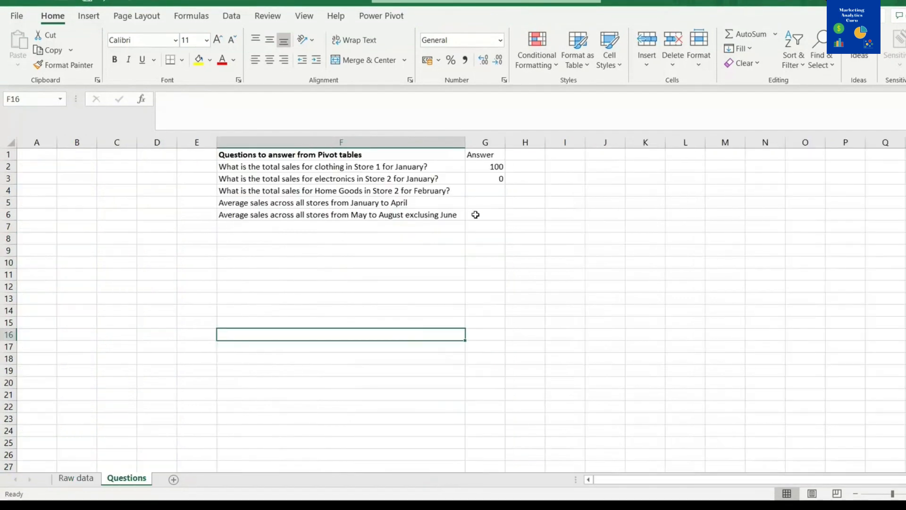
{"action": "left_click", "coordinate": [338, 192]}
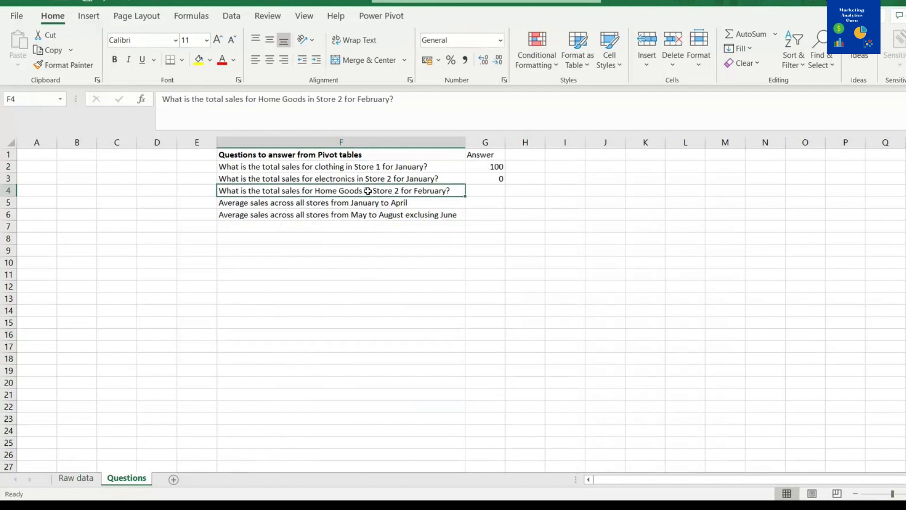
{"action": "left_click", "coordinate": [478, 191]}
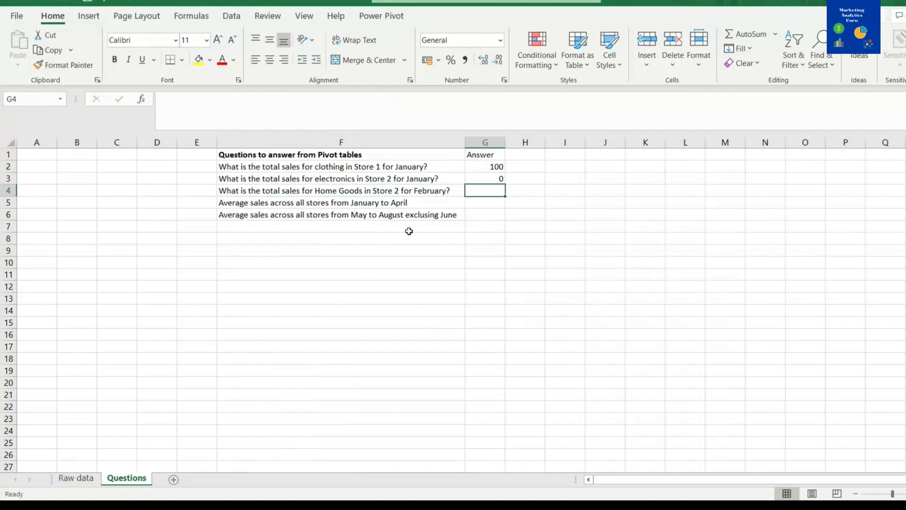
{"action": "left_click", "coordinate": [83, 478]}
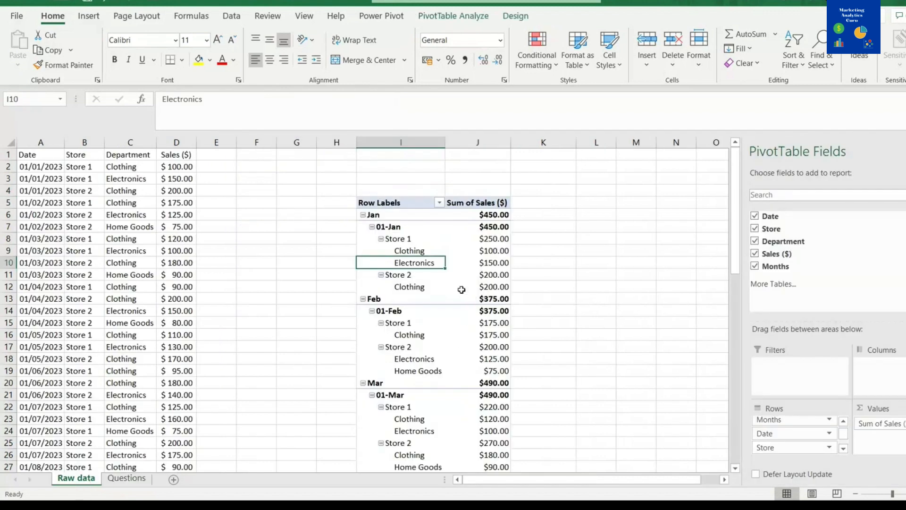
{"action": "left_click", "coordinate": [425, 356]}
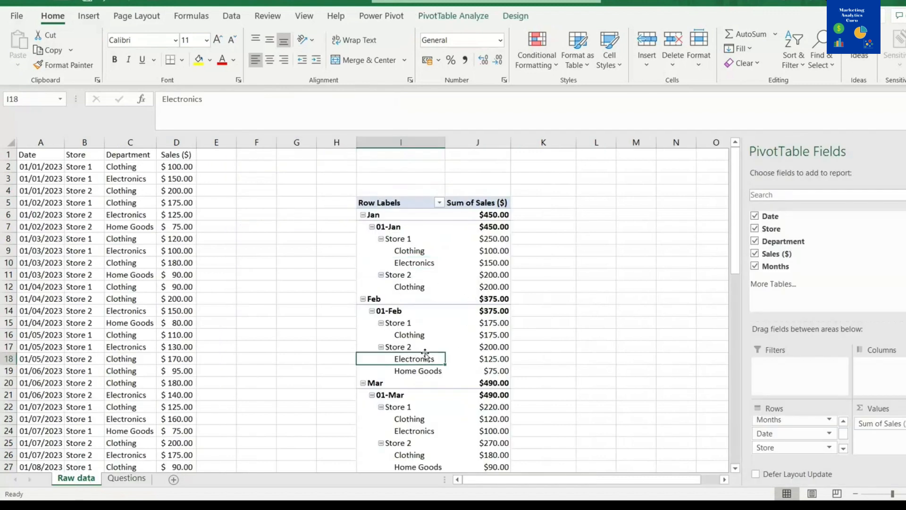
{"action": "left_click", "coordinate": [426, 347]}
{"action": "left_click", "coordinate": [426, 371]}
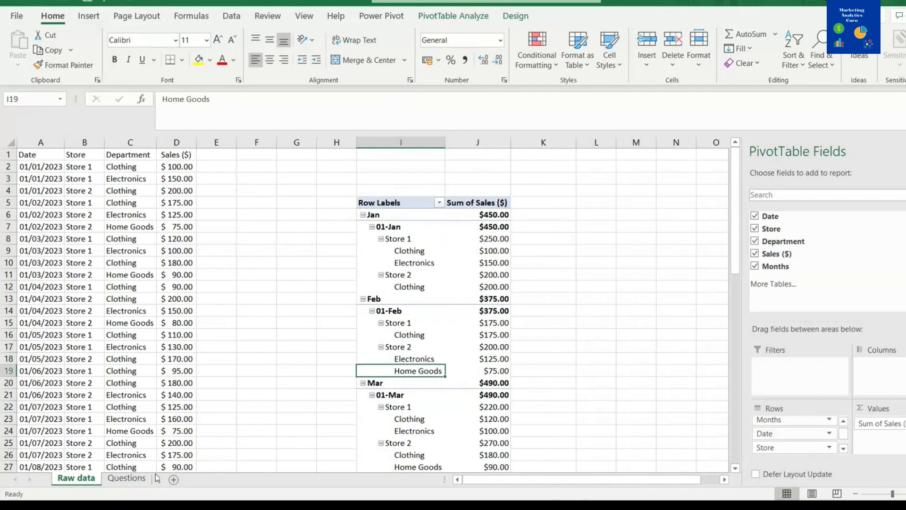
{"action": "left_click", "coordinate": [139, 478]}
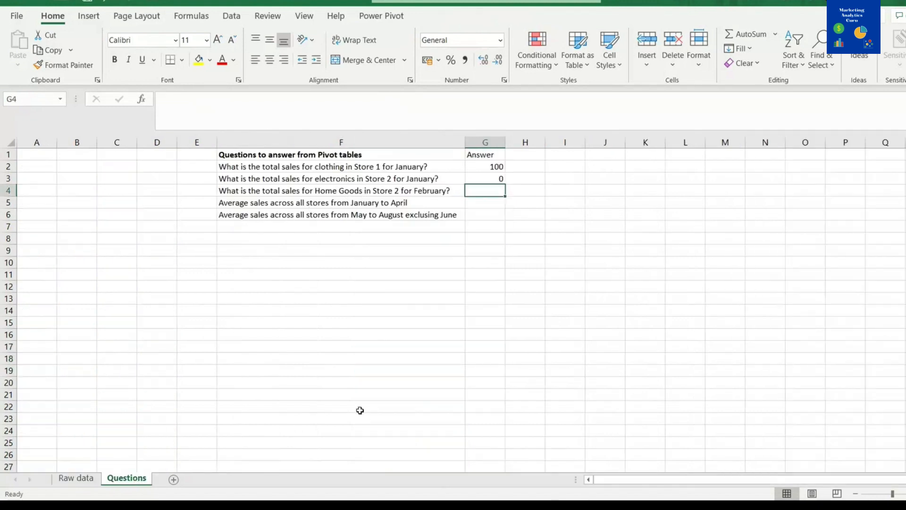
{"action": "type", "text": "="}
{"action": "left_click", "coordinate": [76, 479]}
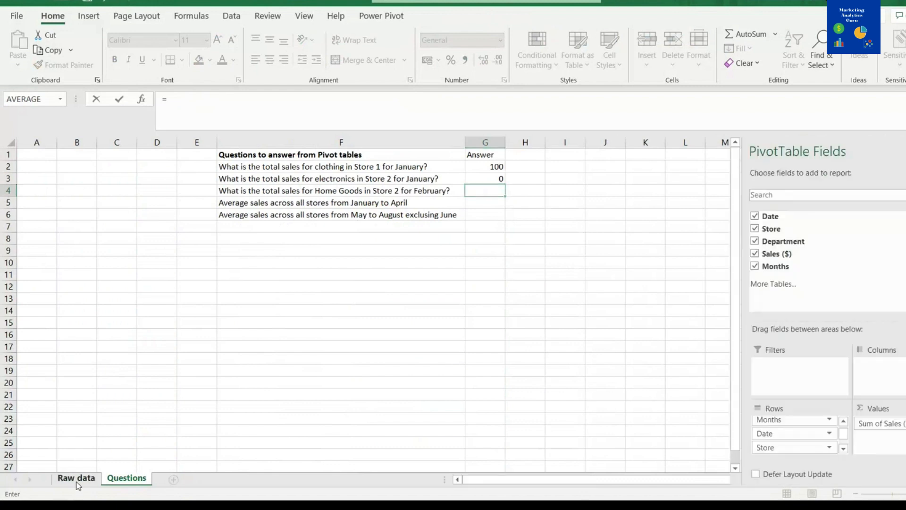
{"action": "left_click", "coordinate": [497, 371]}
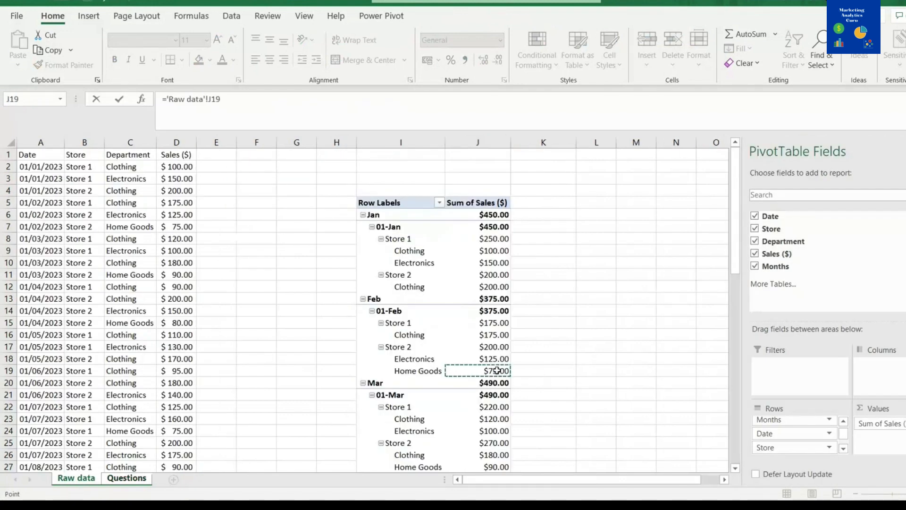
{"action": "key", "text": "Return"}
{"action": "left_click", "coordinate": [498, 192]}
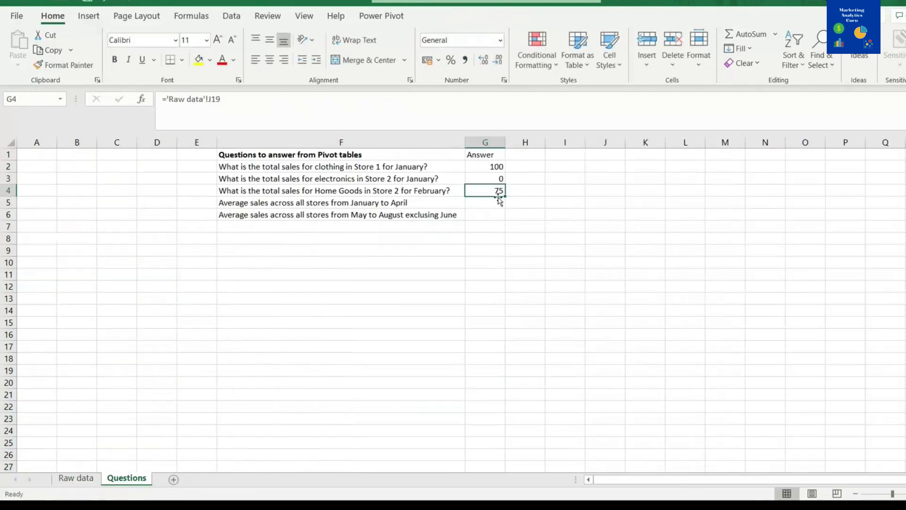
Review the answers in G2:G4 and read the two average sales questions in F5 and F6.
{"action": "left_click", "coordinate": [259, 204]}
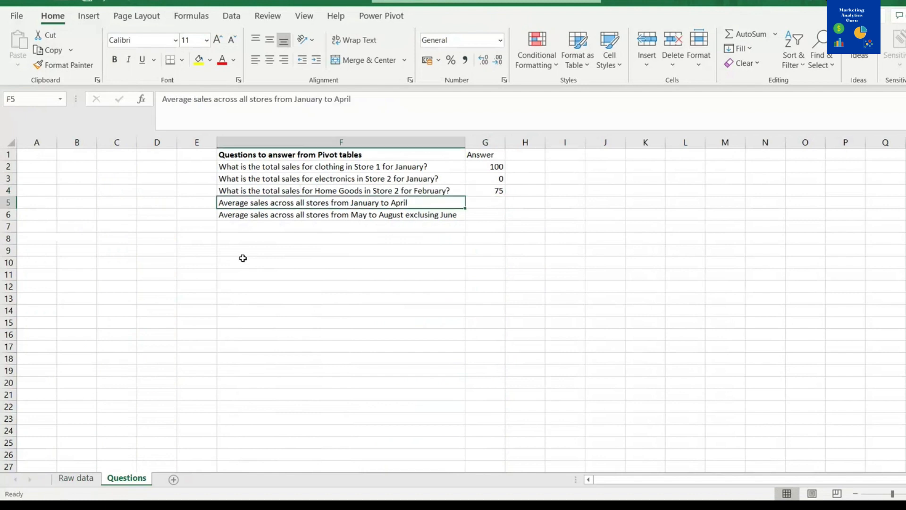
{"action": "left_click_drag", "start_coordinate": [491, 189], "coordinate": [498, 165]}
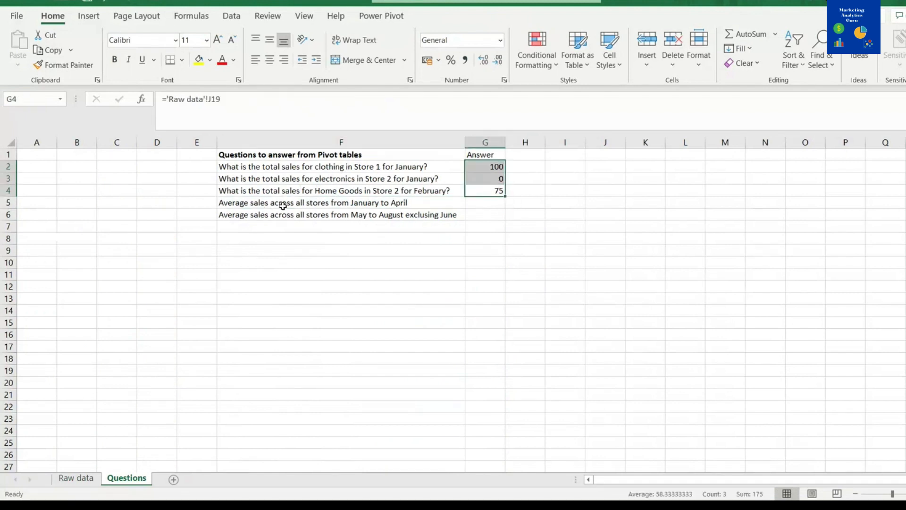
{"action": "left_click", "coordinate": [309, 204]}
{"action": "left_click", "coordinate": [301, 213]}
{"action": "left_click", "coordinate": [328, 205]}
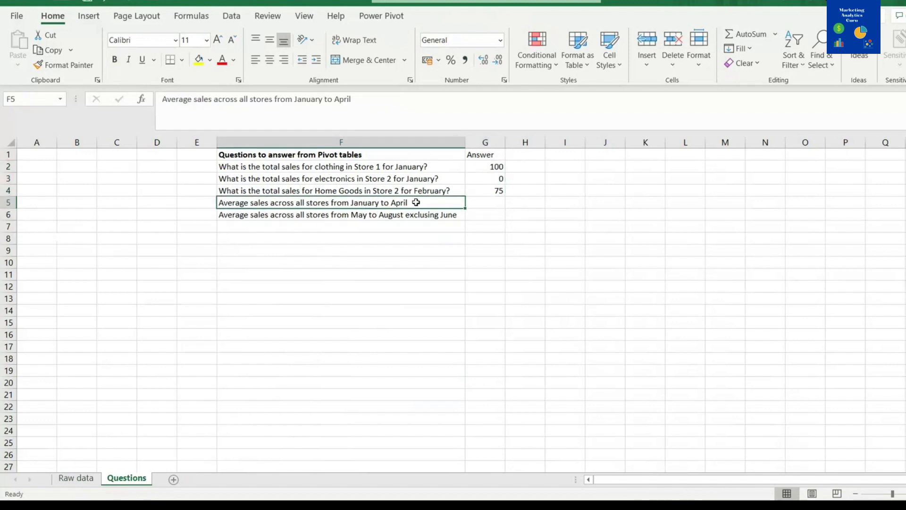
{"action": "left_click", "coordinate": [423, 215]}
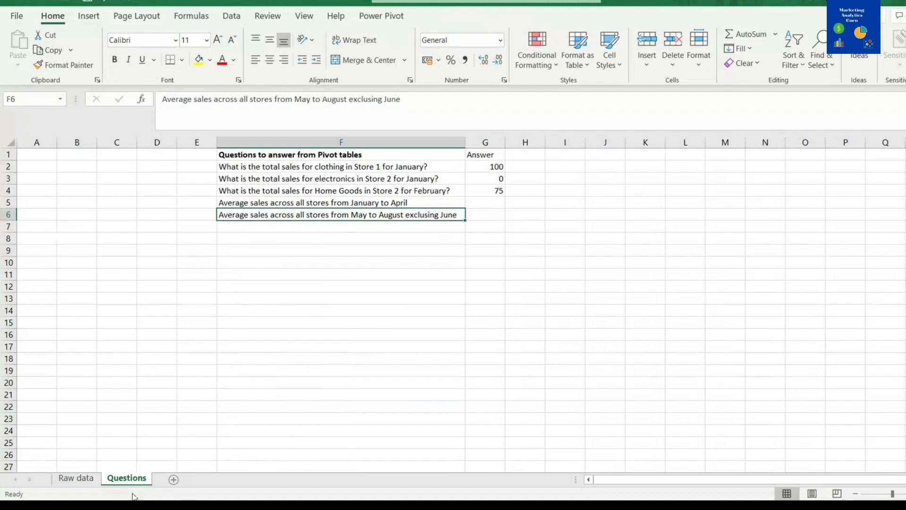
Copy the whole pivot table on the Raw data sheet to L5 and auto-fit the widths of columns L and M.
{"action": "left_click", "coordinate": [76, 478]}
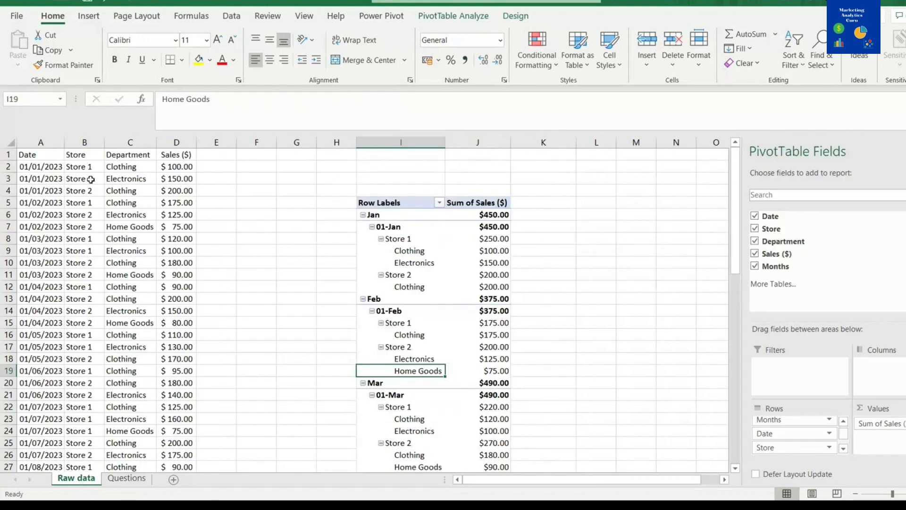
{"action": "left_click", "coordinate": [51, 156]}
{"action": "scroll", "coordinate": [588, 334], "scroll_direction": "down", "scroll_amount": 1}
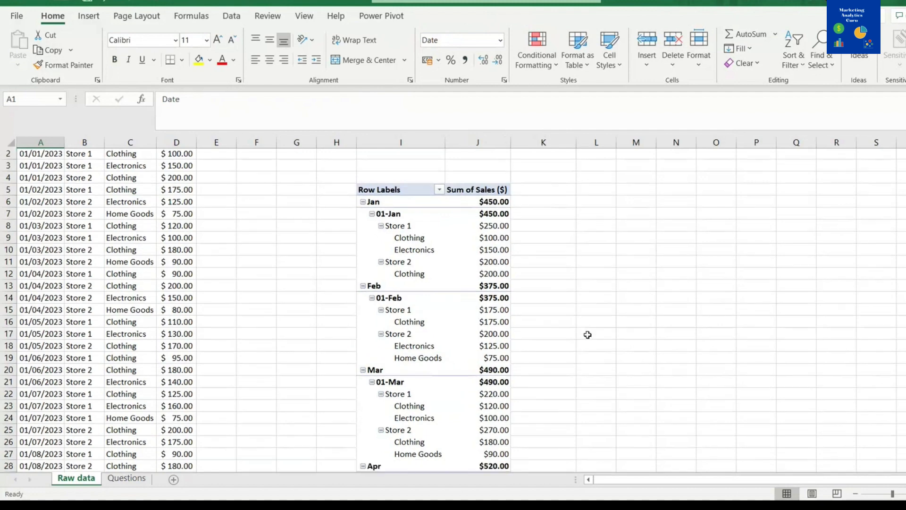
{"action": "scroll", "coordinate": [588, 334], "scroll_direction": "up", "scroll_amount": 1}
{"action": "left_click_drag", "start_coordinate": [396, 203], "coordinate": [492, 454]}
{"action": "key", "text": "ctrl+c"}
{"action": "scroll", "coordinate": [609, 370], "scroll_direction": "up", "scroll_amount": 12}
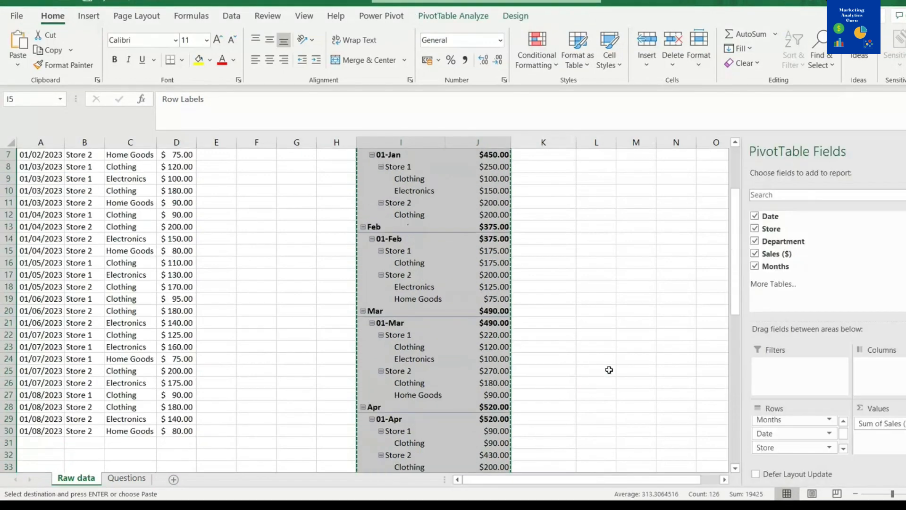
{"action": "scroll", "coordinate": [609, 370], "scroll_direction": "up", "scroll_amount": 2}
{"action": "left_click", "coordinate": [588, 200]}
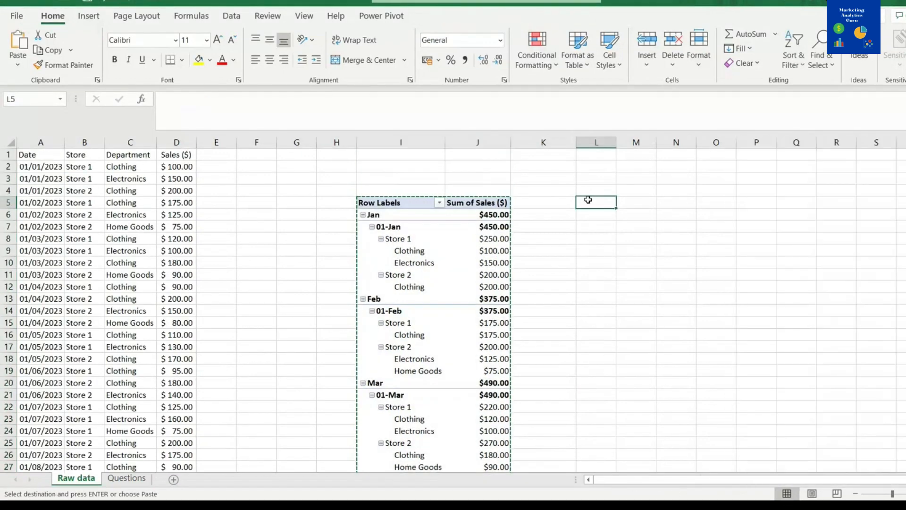
{"action": "key", "text": "ctrl+v"}
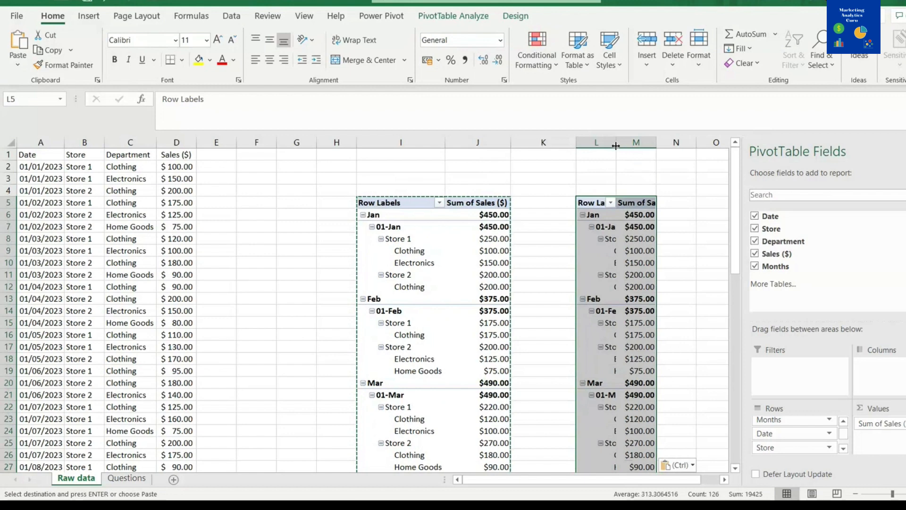
{"action": "double_click", "coordinate": [616, 146]}
{"action": "double_click", "coordinate": [704, 146]}
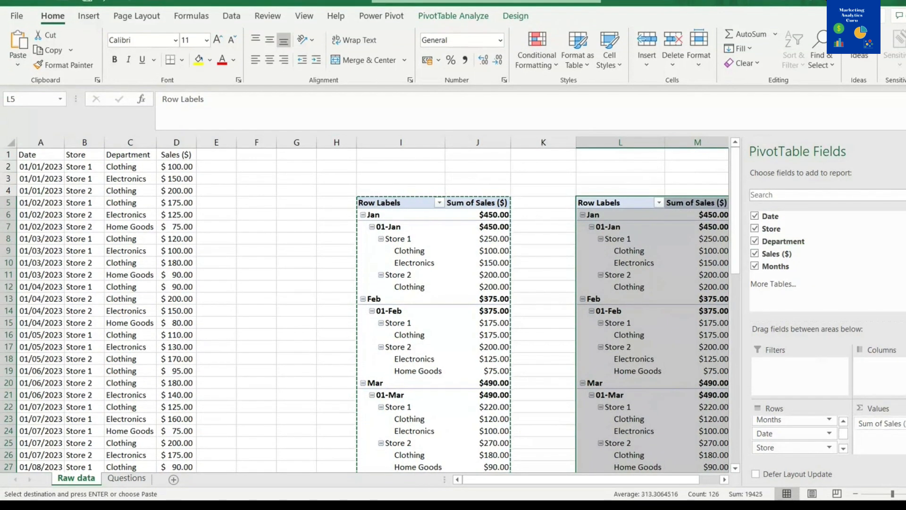
Check the January to April average question and remove the Department and Months fields from the copied pivot table at L5.
{"action": "left_click", "coordinate": [126, 477]}
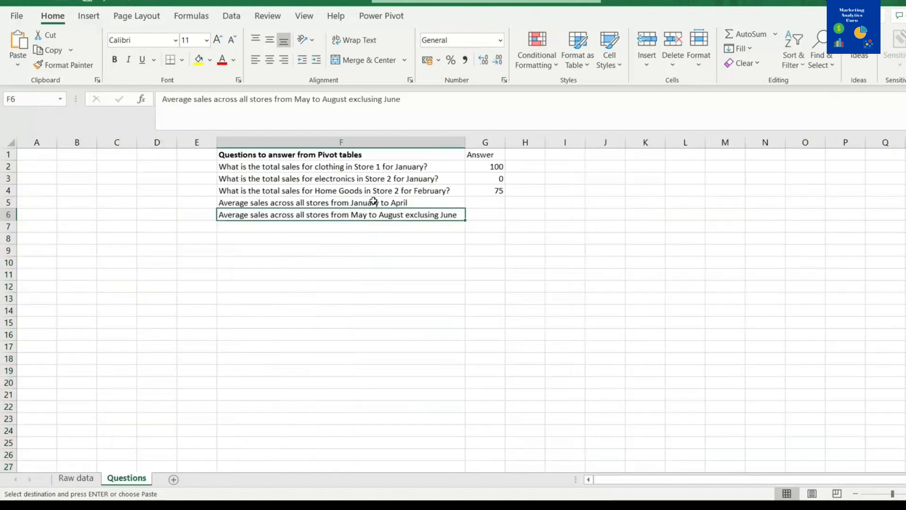
{"action": "left_click", "coordinate": [274, 203]}
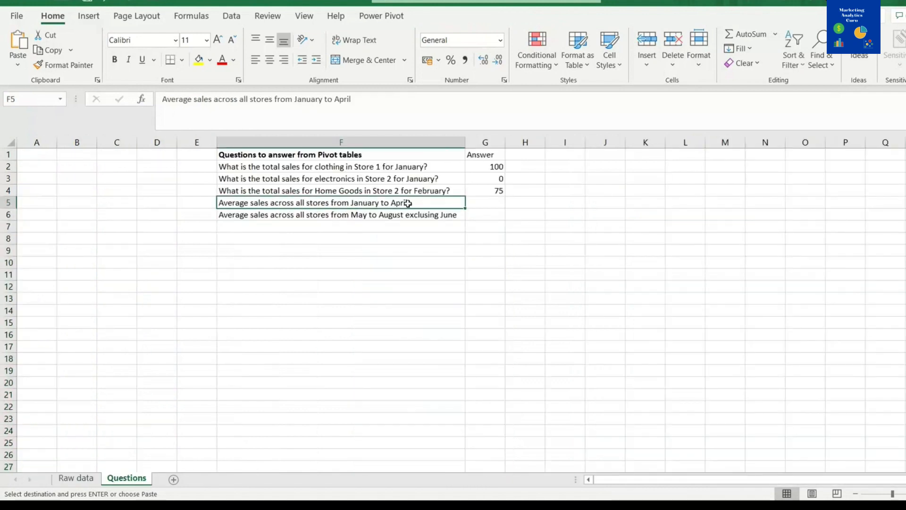
{"action": "left_click", "coordinate": [75, 478]}
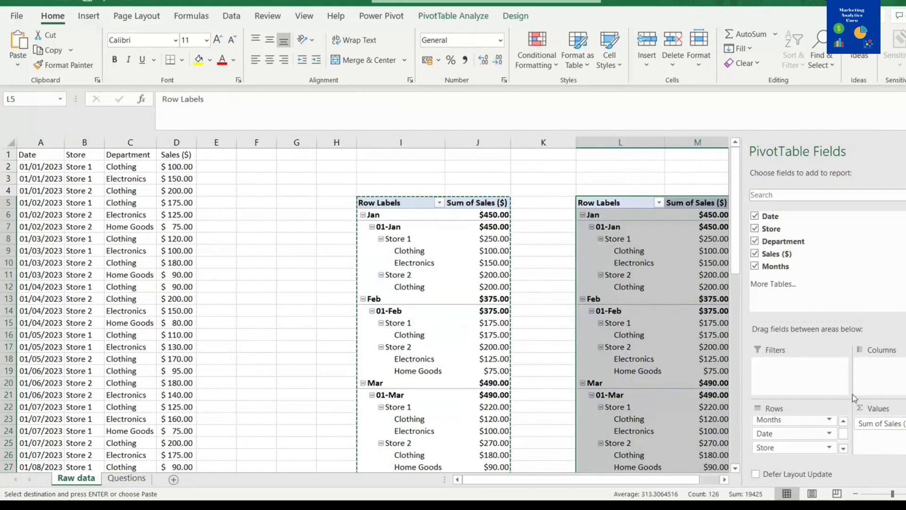
{"action": "left_click", "coordinate": [754, 241]}
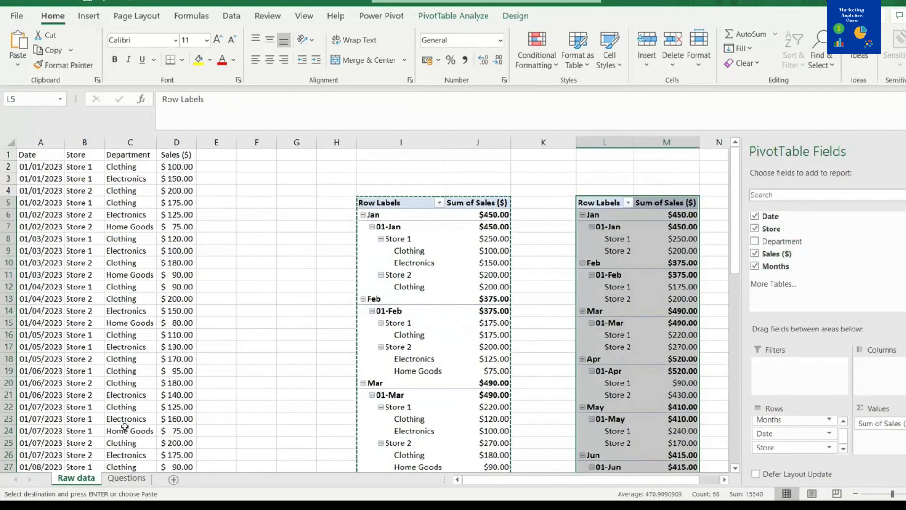
{"action": "left_click", "coordinate": [127, 478]}
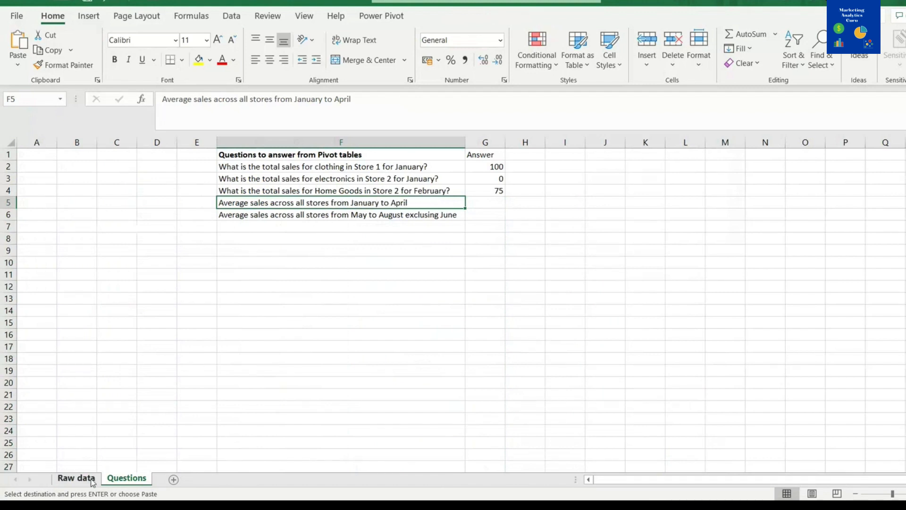
{"action": "left_click", "coordinate": [76, 479]}
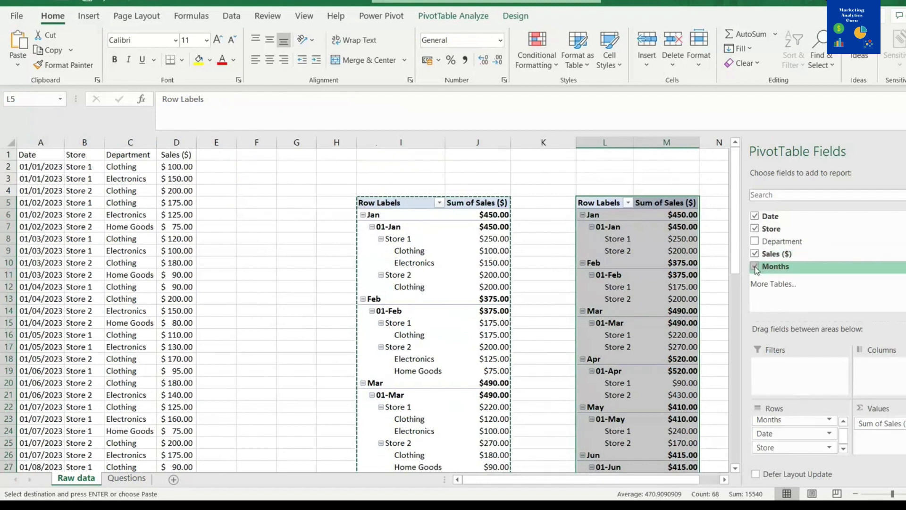
{"action": "left_click", "coordinate": [755, 267]}
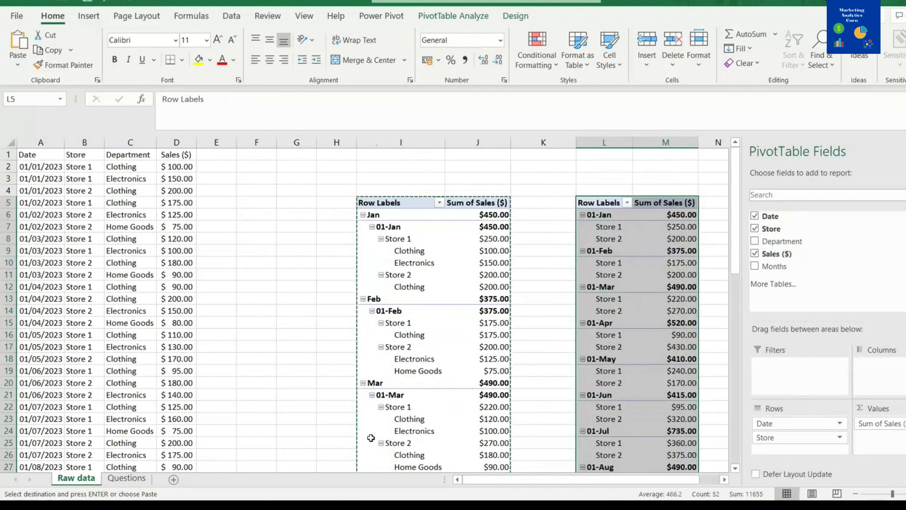
Check the January to April average question and remove the Store field from the copied pivot table at L5.
{"action": "left_click", "coordinate": [126, 478]}
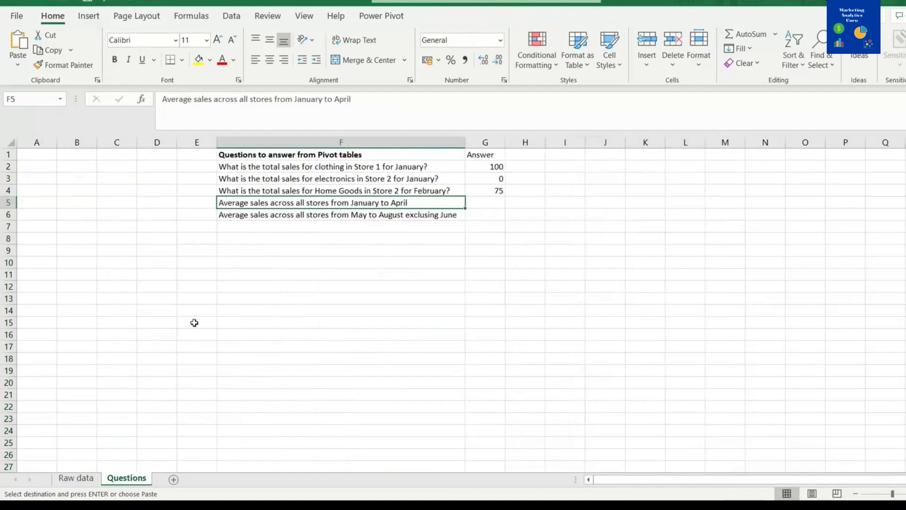
{"action": "left_click", "coordinate": [76, 479]}
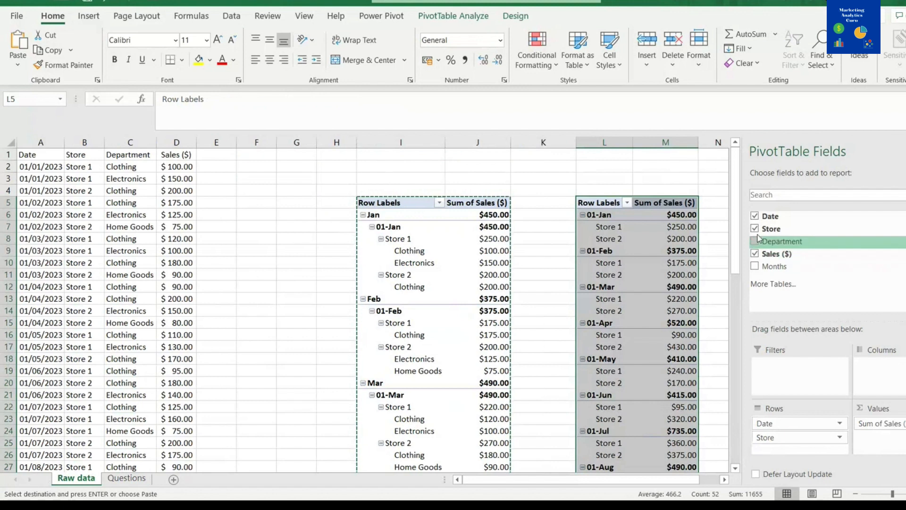
{"action": "left_click_drag", "start_coordinate": [774, 437], "coordinate": [822, 437]}
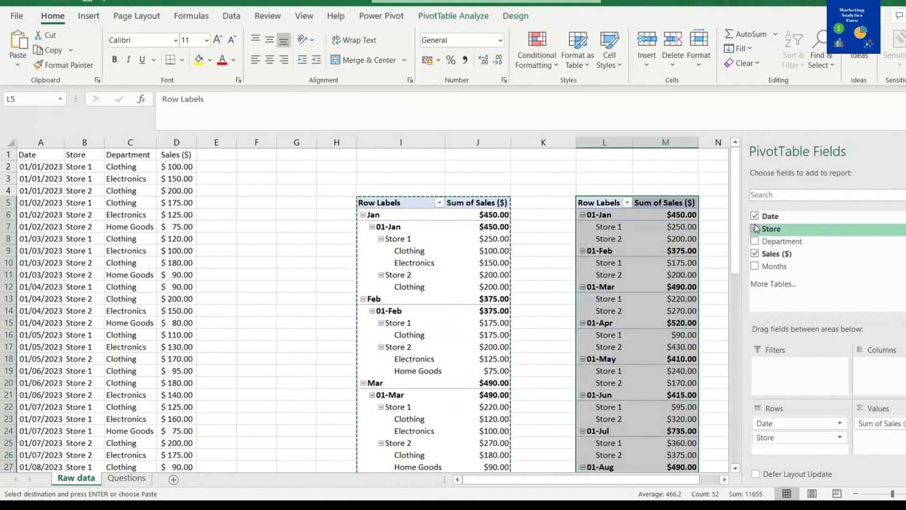
{"action": "left_click", "coordinate": [755, 229]}
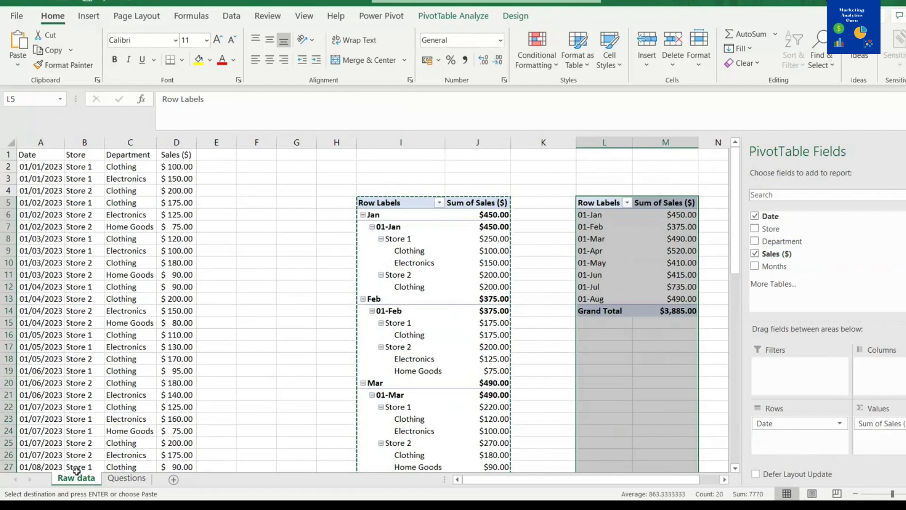
Recheck the average sales questions and change the copied pivot table's Sales ($) summary from Sum to Average.
{"action": "left_click", "coordinate": [127, 478]}
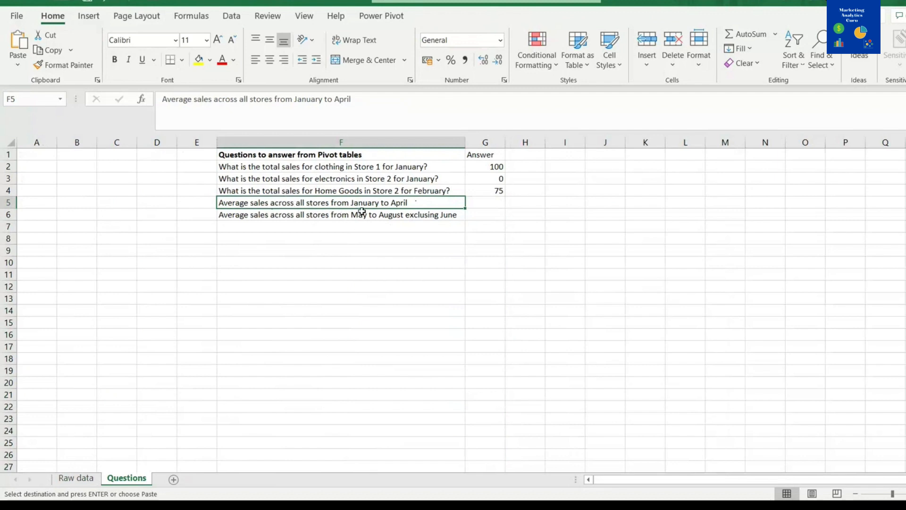
{"action": "left_click", "coordinate": [81, 481]}
{"action": "left_click", "coordinate": [897, 423]}
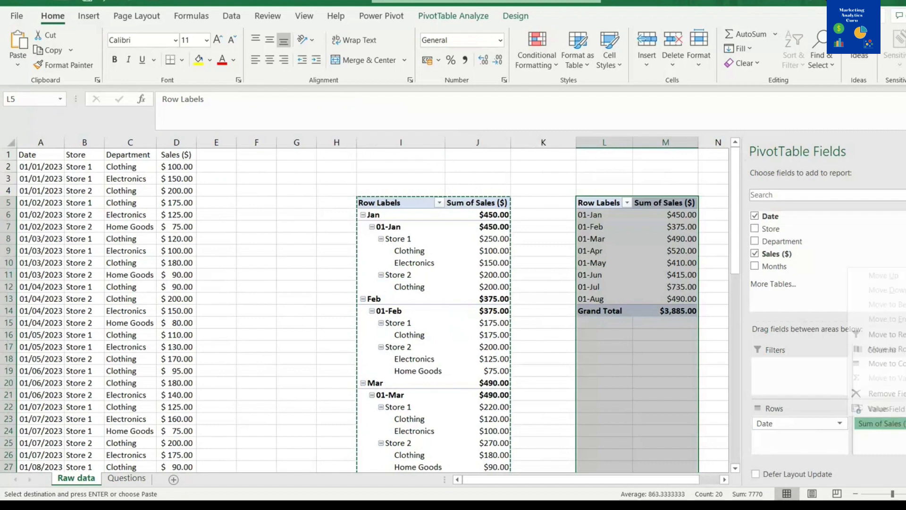
{"action": "left_click", "coordinate": [896, 423]}
{"action": "left_click", "coordinate": [604, 334]}
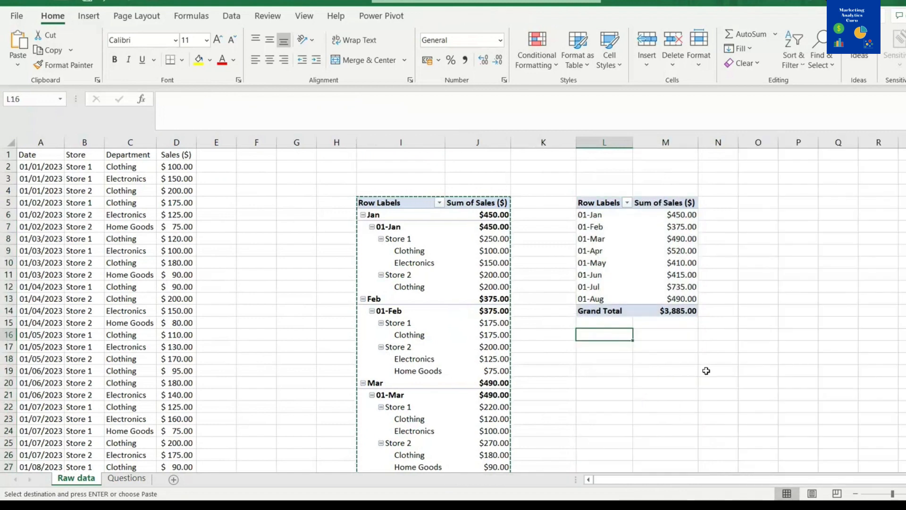
{"action": "left_click", "coordinate": [649, 285]}
{"action": "left_click", "coordinate": [901, 423]}
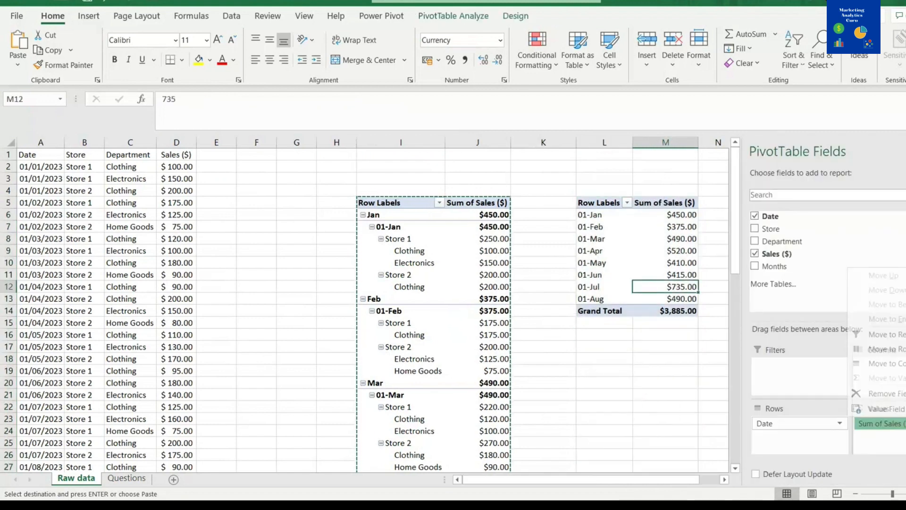
{"action": "left_click", "coordinate": [903, 410]}
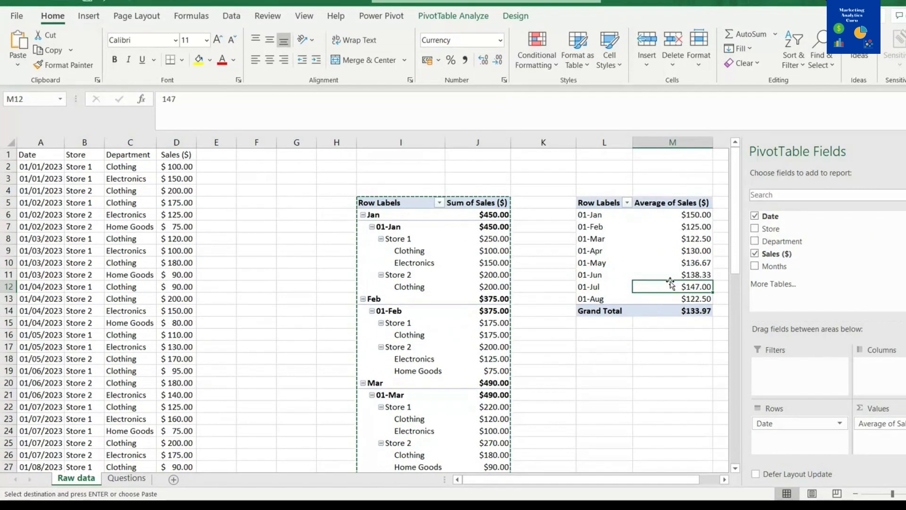
Consult the questions again and move the Date field from Rows to Filters in the average sales pivot table.
{"action": "left_click", "coordinate": [134, 480]}
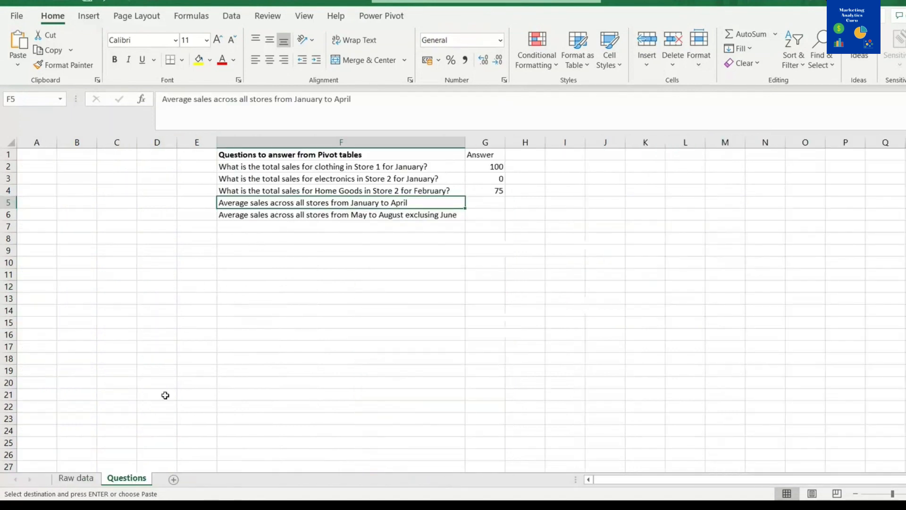
{"action": "left_click", "coordinate": [94, 480]}
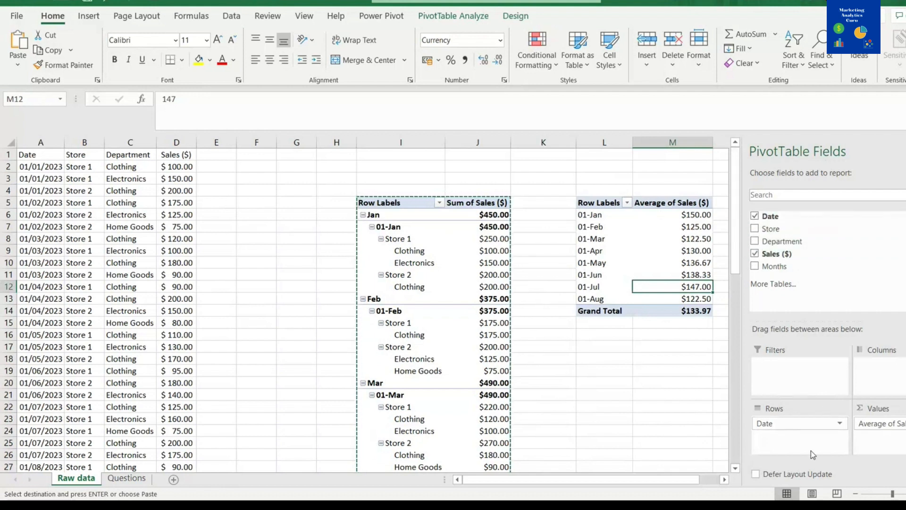
{"action": "left_click_drag", "start_coordinate": [809, 425], "coordinate": [803, 366]}
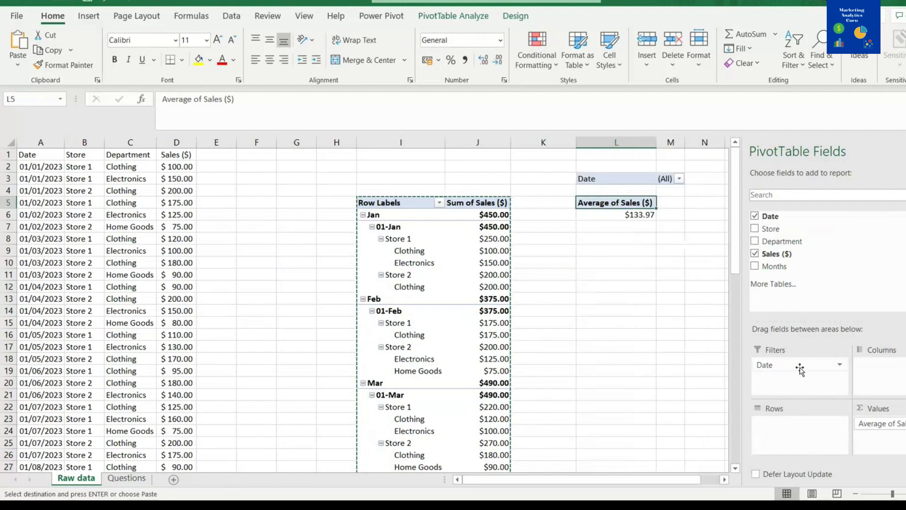
{"action": "left_click", "coordinate": [646, 214]}
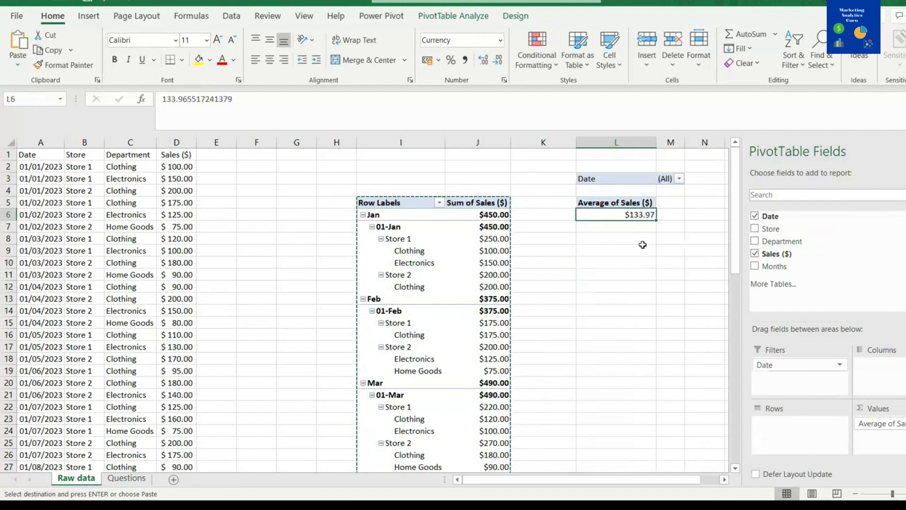
Copy the average sales pivot table with its Date filter, L3:M6, to O3 and auto-fit the width of column O.
{"action": "left_click", "coordinate": [126, 477]}
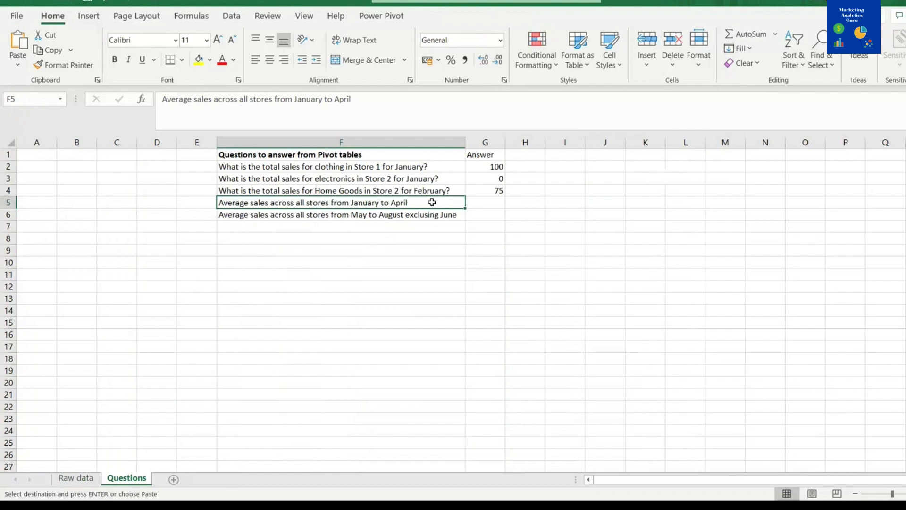
{"action": "left_click", "coordinate": [82, 478]}
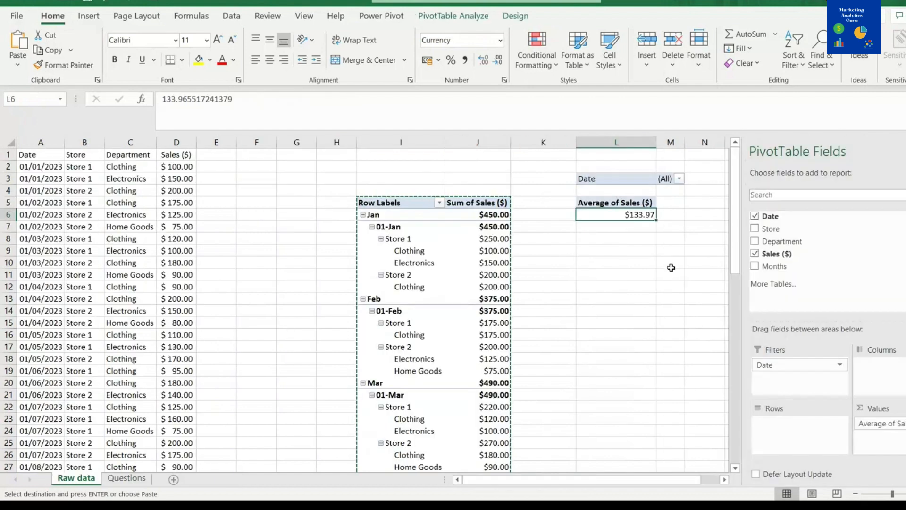
{"action": "scroll", "coordinate": [721, 486], "scroll_direction": "right", "scroll_amount": 3}
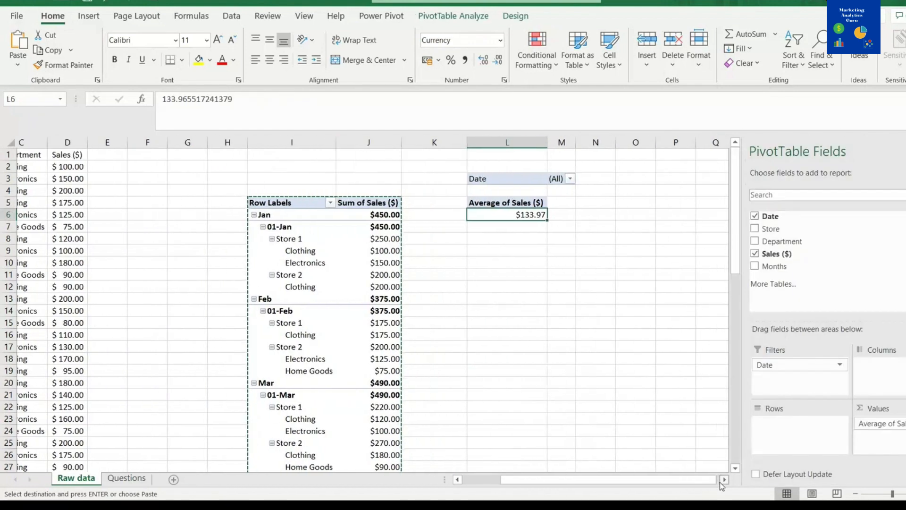
{"action": "left_click_drag", "start_coordinate": [473, 179], "coordinate": [529, 216]}
{"action": "key", "text": "ctrl+c"}
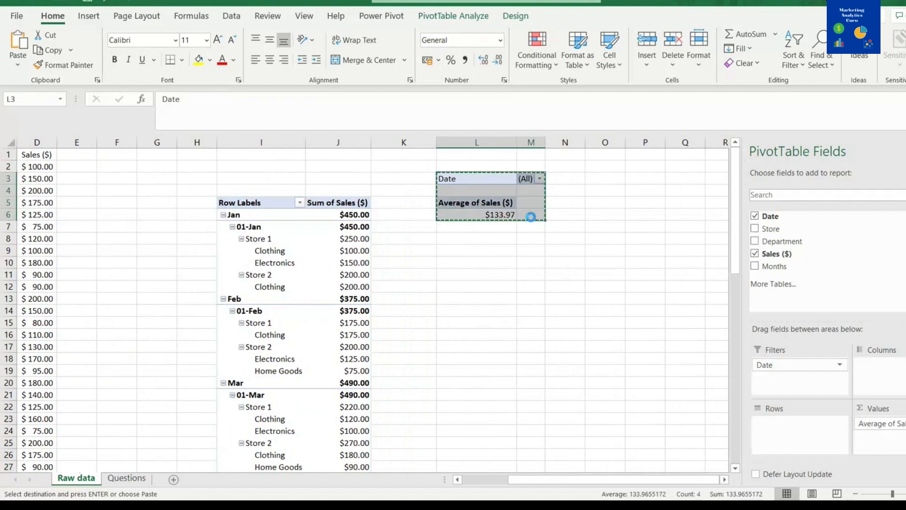
{"action": "left_click", "coordinate": [602, 177]}
{"action": "key", "text": "ctrl+v"}
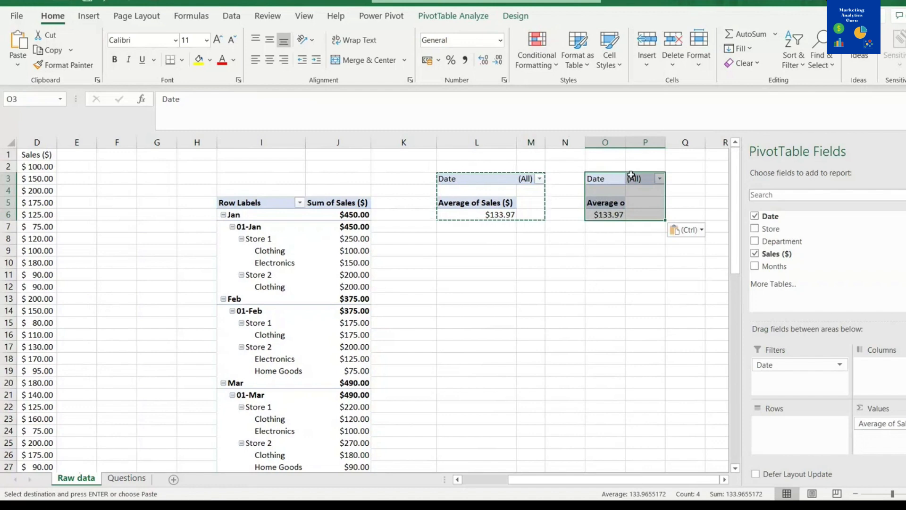
{"action": "double_click", "coordinate": [625, 141]}
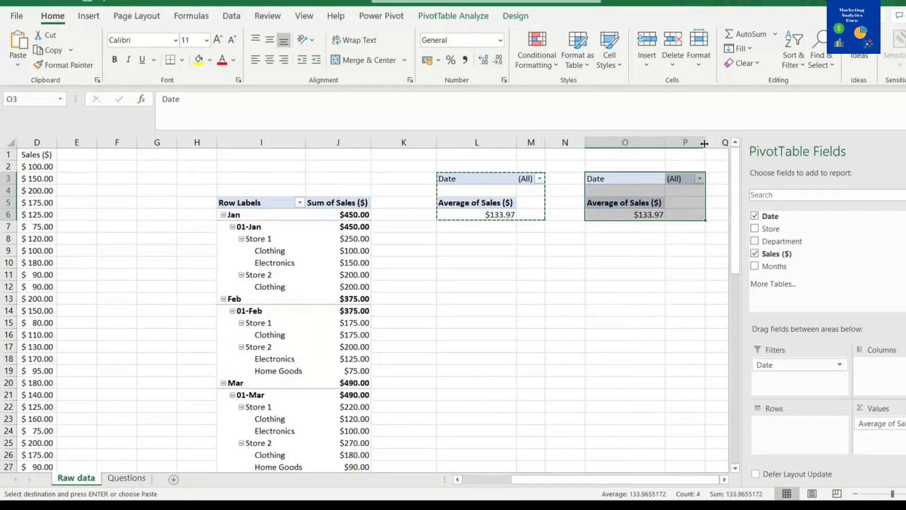
Check the question wording and label the first average sales pivot table "January to April" in L2.
{"action": "left_click", "coordinate": [126, 477]}
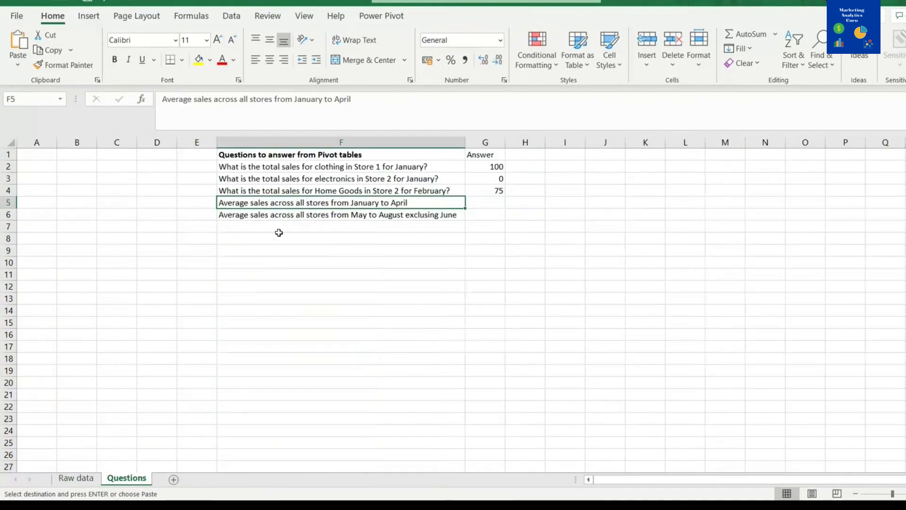
{"action": "left_click", "coordinate": [76, 477]}
{"action": "left_click", "coordinate": [490, 168]}
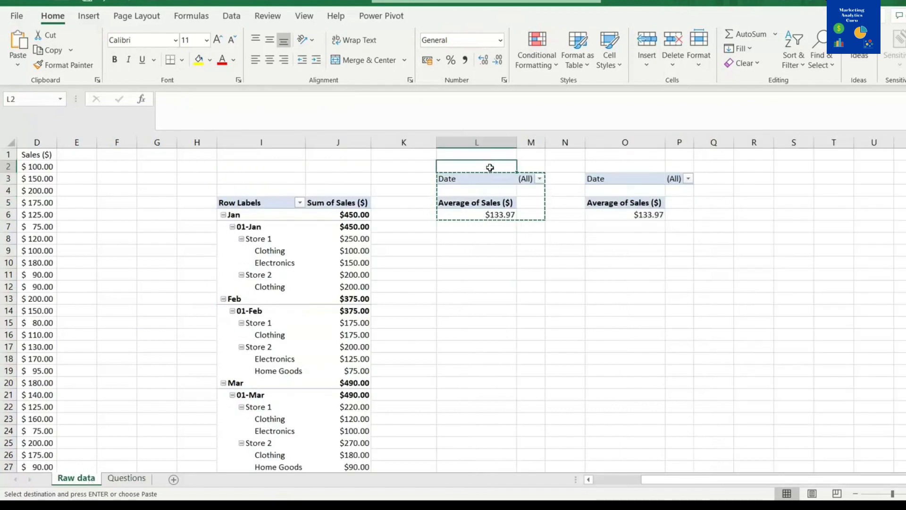
{"action": "type", "text": "January to April"}
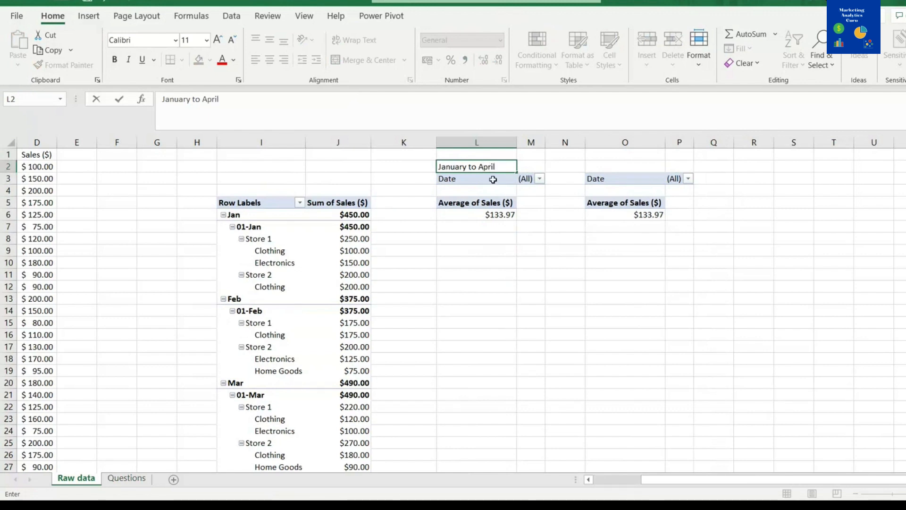
{"action": "left_click", "coordinate": [530, 275]}
Copy "May to August exclusing June" from the question in F6 and paste it as the second average pivot table's label in O2.
{"action": "left_click", "coordinate": [128, 478]}
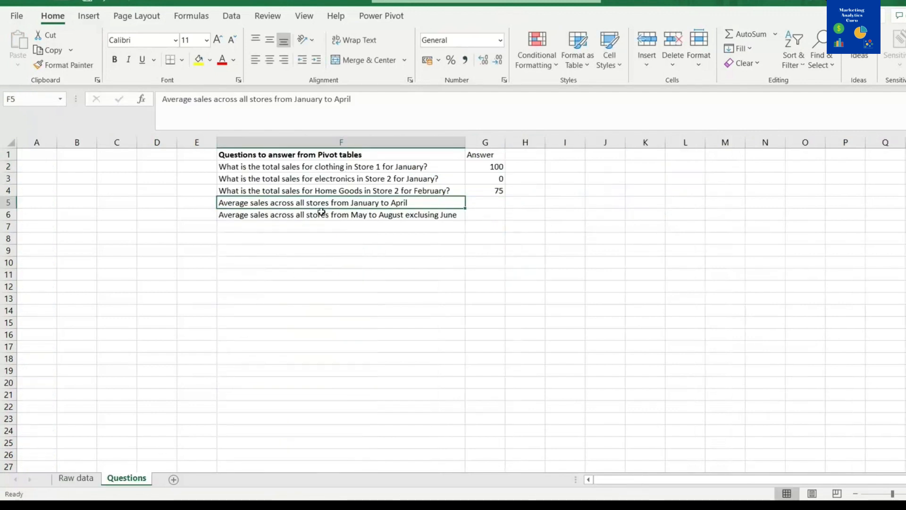
{"action": "left_click", "coordinate": [331, 215]}
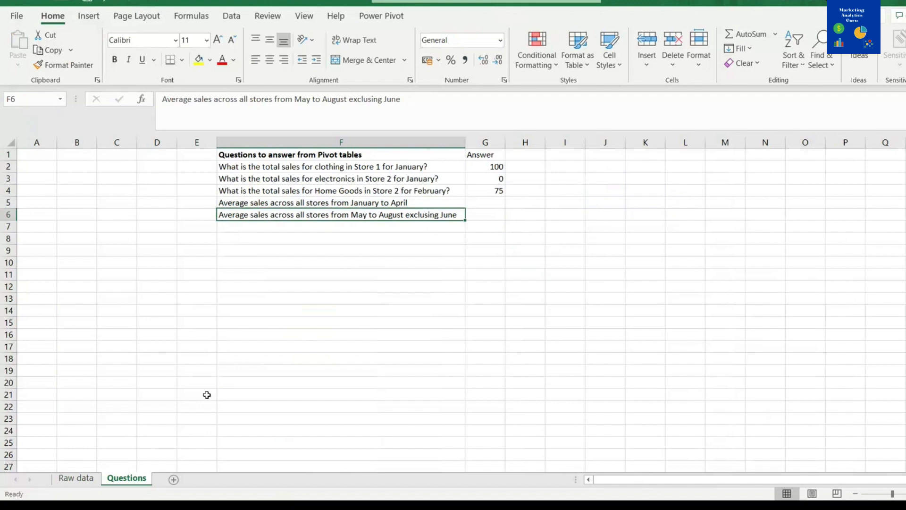
{"action": "left_click_drag", "start_coordinate": [412, 99], "coordinate": [297, 99]}
{"action": "left_click", "coordinate": [253, 394]}
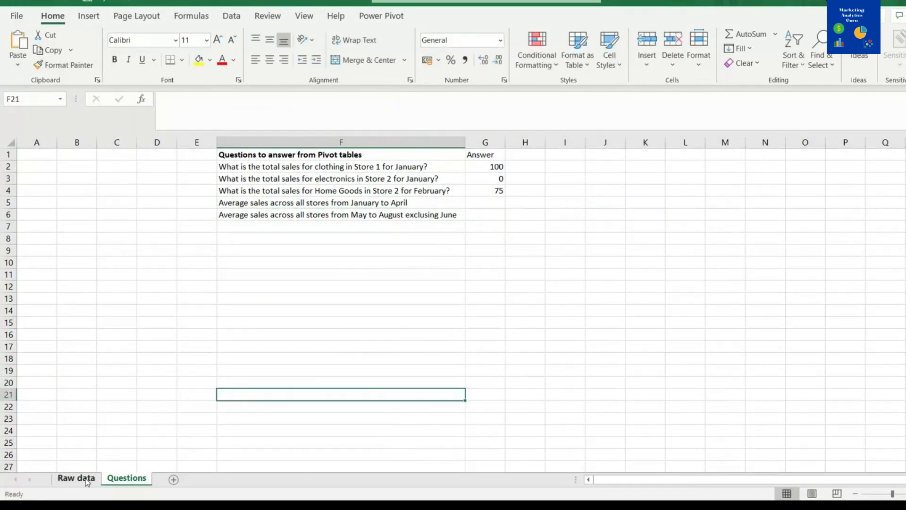
{"action": "left_click", "coordinate": [76, 477]}
{"action": "left_click", "coordinate": [630, 167]}
{"action": "left_click", "coordinate": [244, 104]}
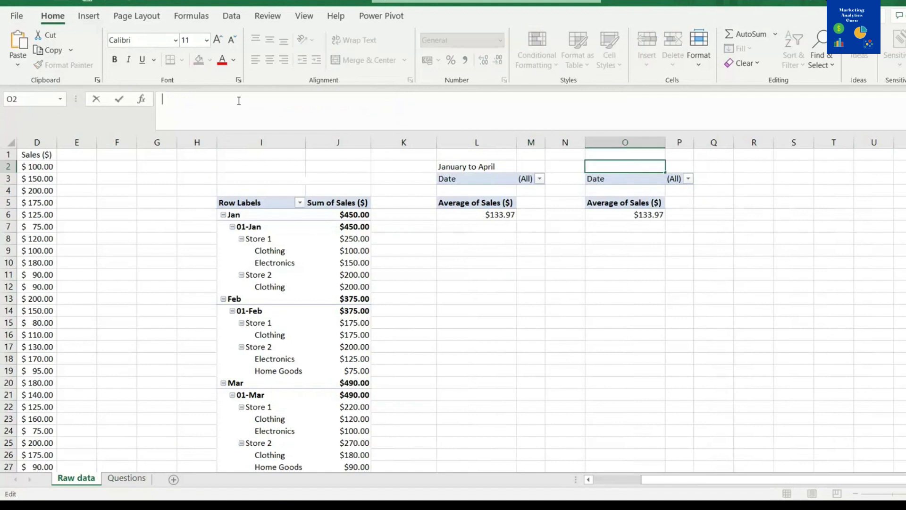
{"action": "key", "text": "ctrl+v"}
{"action": "left_click", "coordinate": [680, 358]}
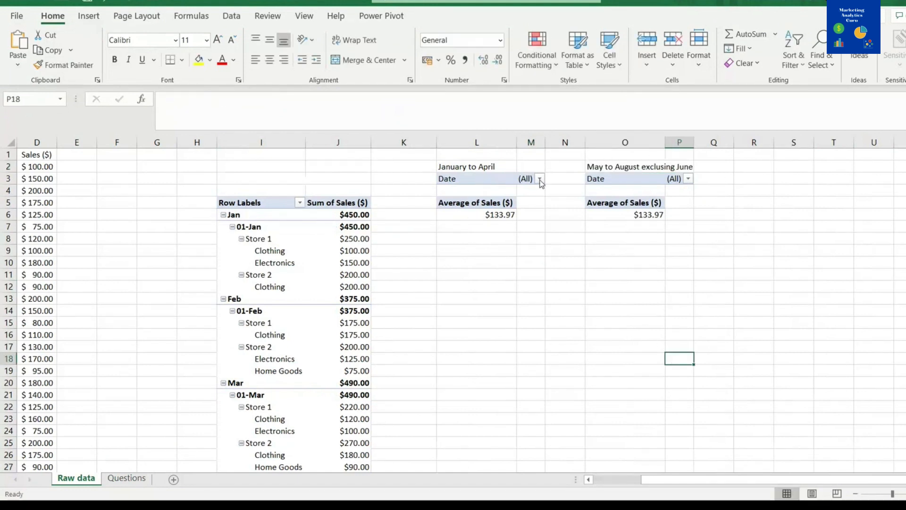
Check the wording of the January to April average sales question in F5 of the Questions sheet.
{"action": "left_click", "coordinate": [464, 166]}
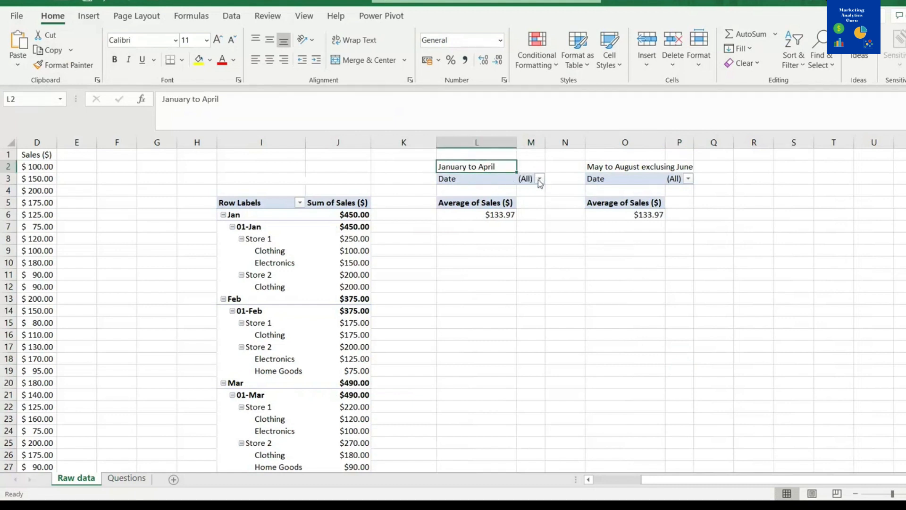
{"action": "left_click", "coordinate": [127, 478]}
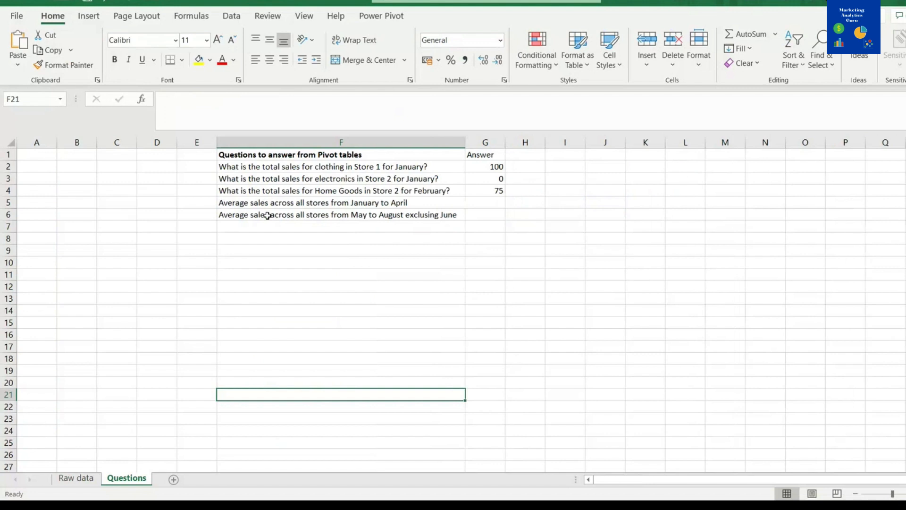
{"action": "left_click", "coordinate": [306, 204]}
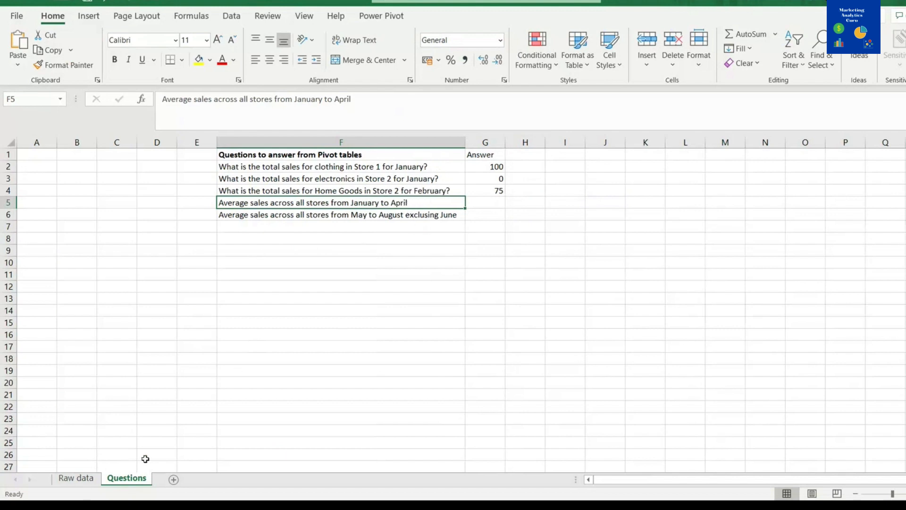
{"action": "left_click", "coordinate": [79, 478]}
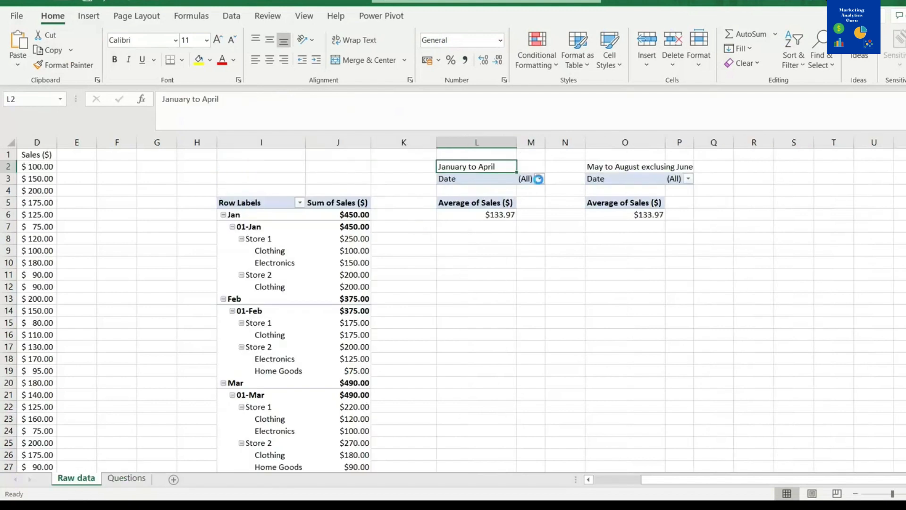
{"action": "left_click", "coordinate": [540, 179]}
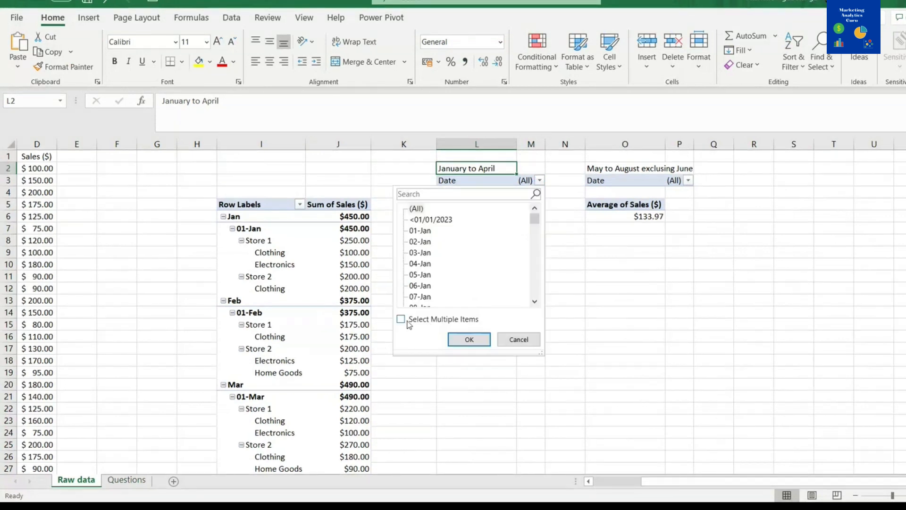
{"action": "left_click", "coordinate": [431, 321]}
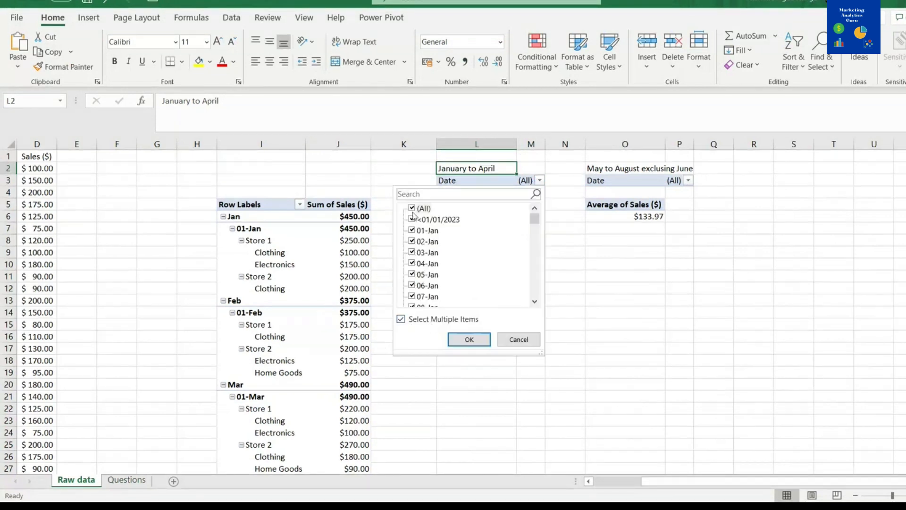
{"action": "left_click", "coordinate": [412, 208]}
{"action": "mouse_move", "coordinate": [535, 219]}
{"action": "left_mouse_down"}
{"action": "mouse_move", "coordinate": [540, 299]}
{"action": "mouse_move", "coordinate": [539, 226]}
{"action": "left_mouse_up"}
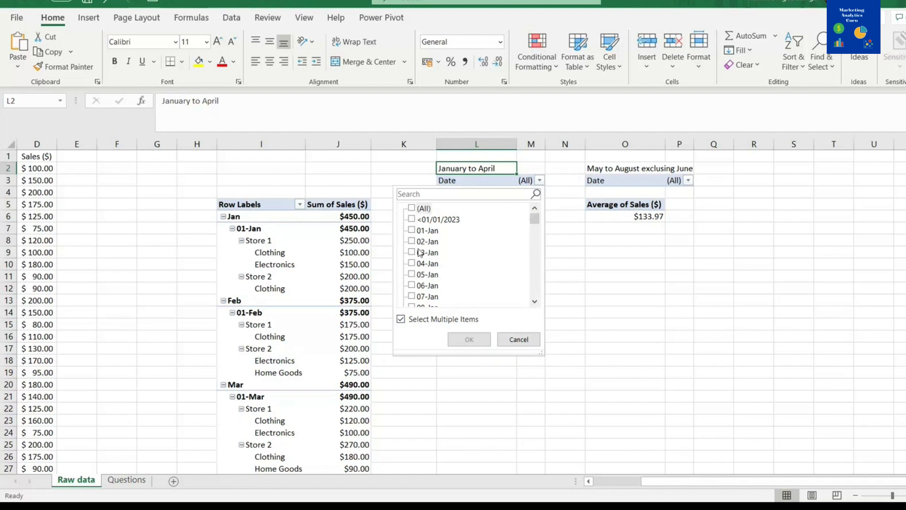
{"action": "left_click", "coordinate": [411, 219]}
{"action": "left_click", "coordinate": [412, 230]}
{"action": "left_click", "coordinate": [415, 256]}
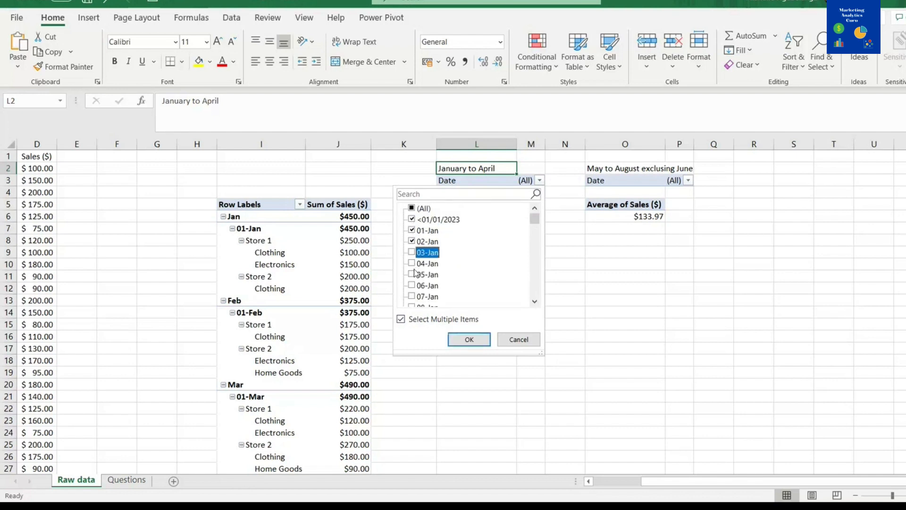
{"action": "left_click", "coordinate": [413, 273]}
{"action": "left_click", "coordinate": [412, 263]}
{"action": "left_click", "coordinate": [412, 255]}
{"action": "scroll", "coordinate": [415, 260], "scroll_direction": "down", "scroll_amount": 1}
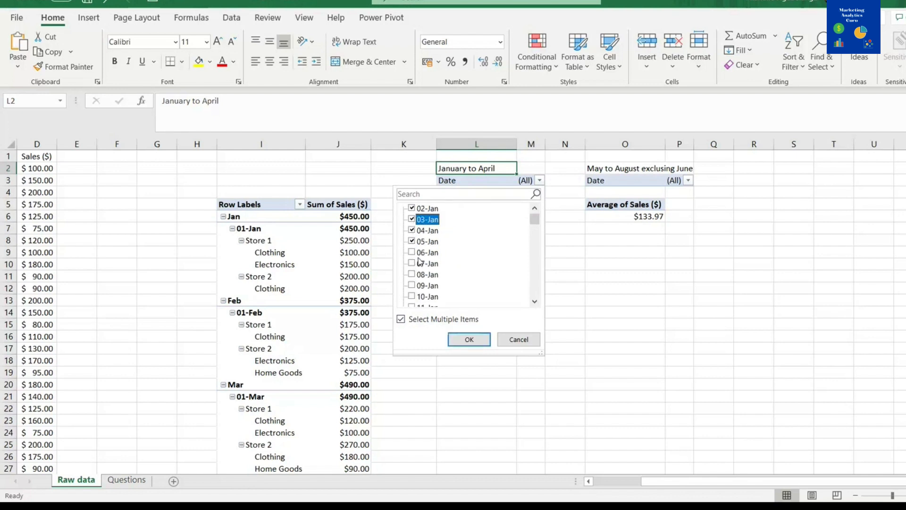
{"action": "scroll", "coordinate": [419, 273], "scroll_direction": "down", "scroll_amount": 20}
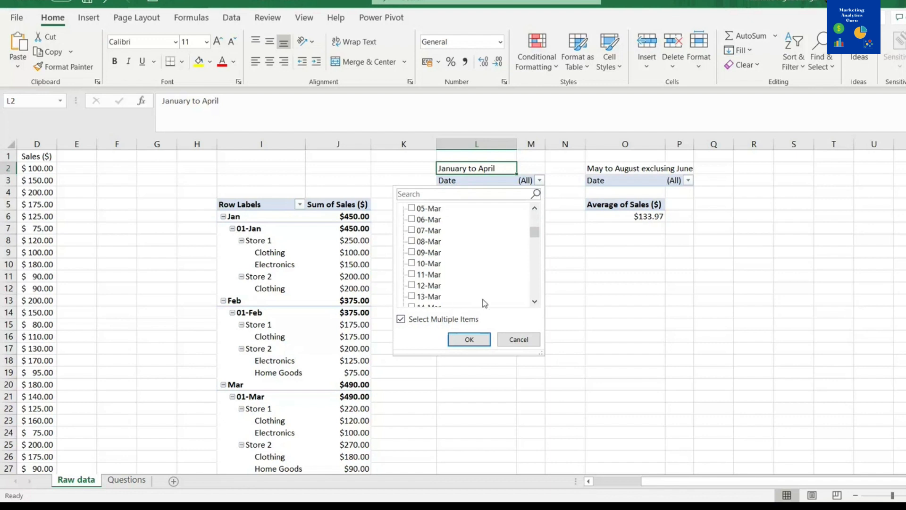
{"action": "scroll", "coordinate": [514, 300], "scroll_direction": "down", "scroll_amount": 20}
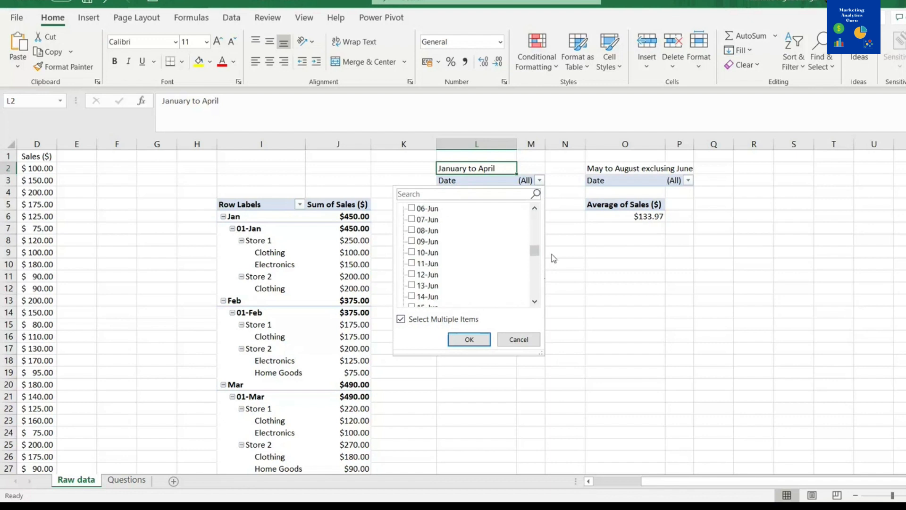
{"action": "left_click_drag", "start_coordinate": [535, 251], "coordinate": [538, 302]}
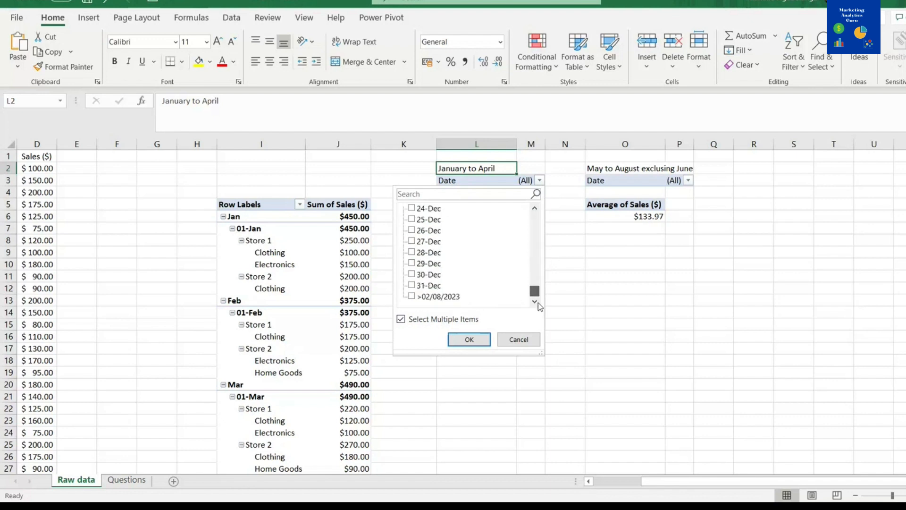
{"action": "left_click", "coordinate": [401, 319]}
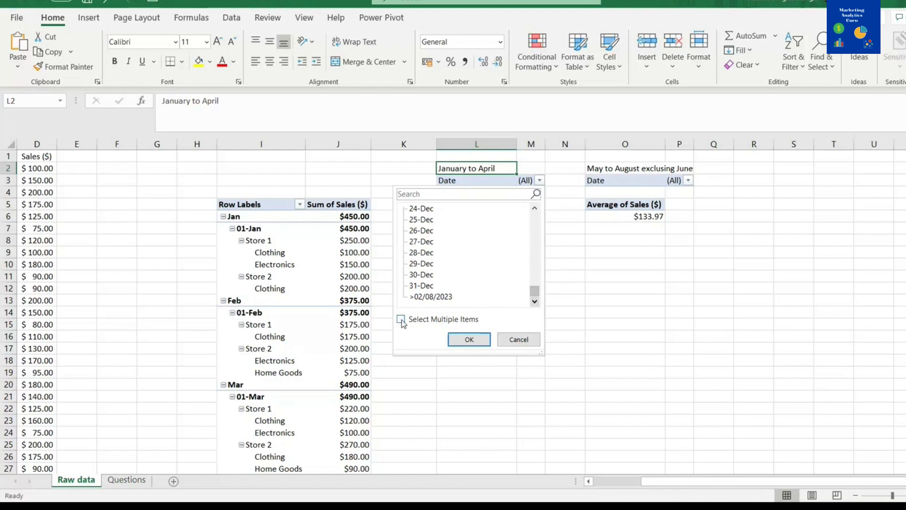
{"action": "left_click", "coordinate": [400, 319]}
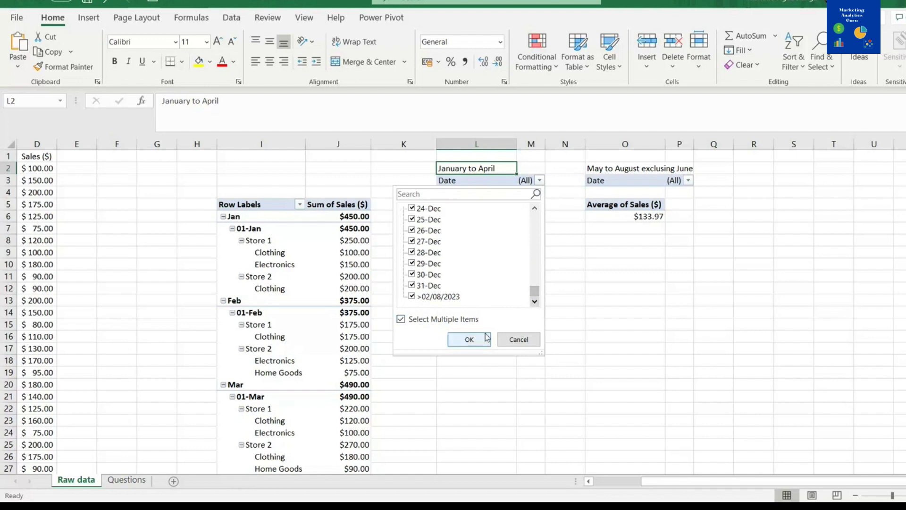
{"action": "left_click", "coordinate": [523, 340]}
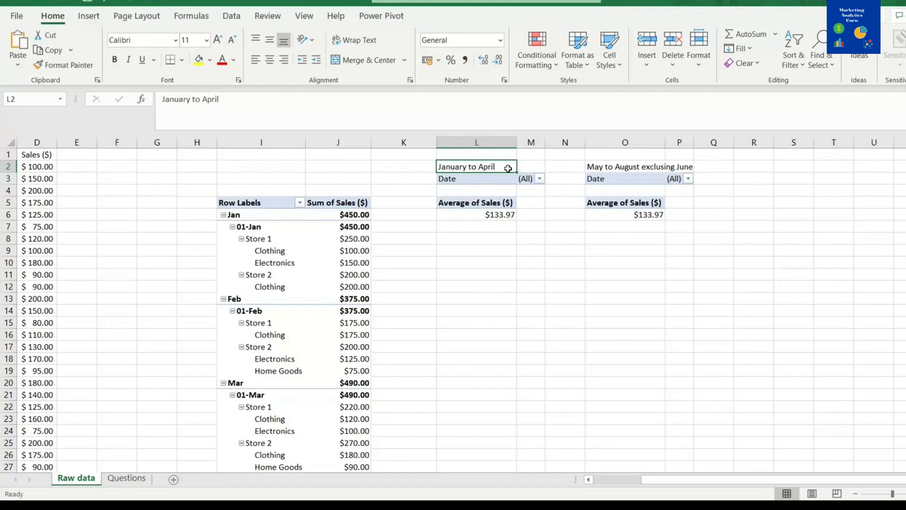
{"action": "left_click", "coordinate": [539, 179]}
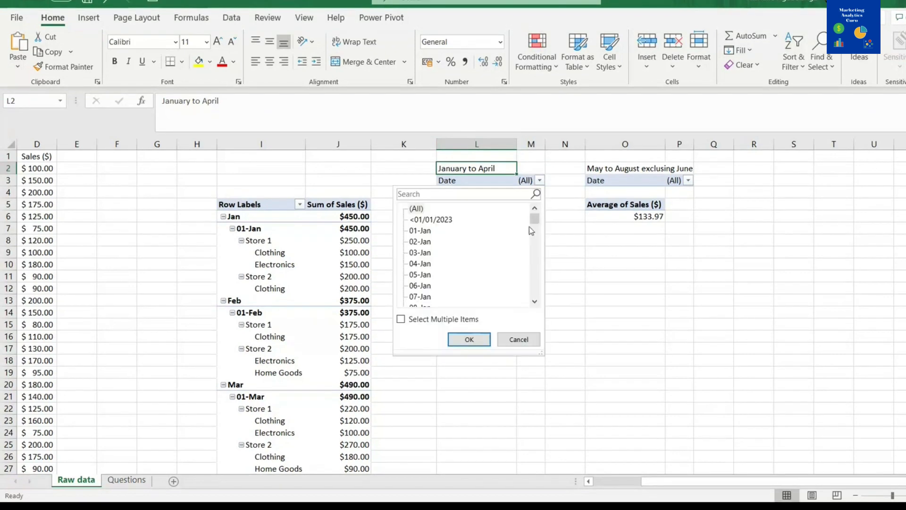
{"action": "left_click", "coordinate": [533, 340]}
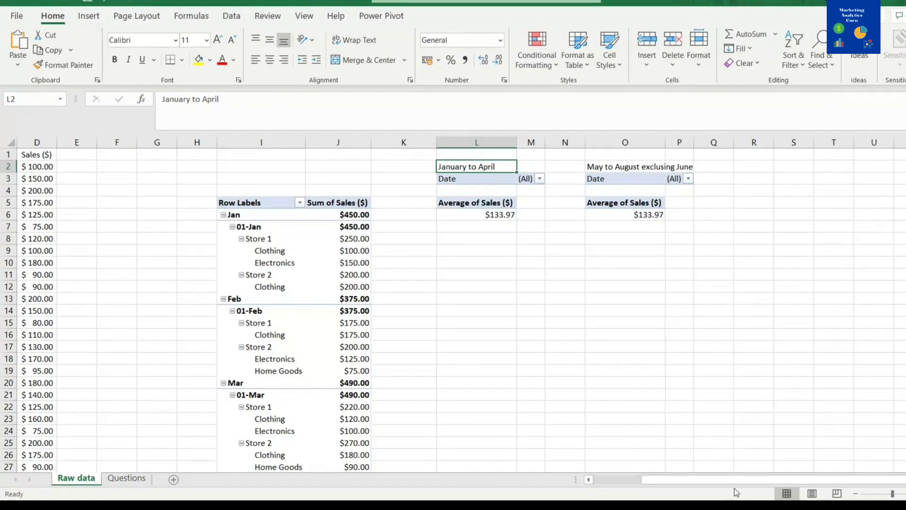
Inspect the number format of the raw data's Date column A.
{"action": "left_click_drag", "start_coordinate": [742, 482], "coordinate": [572, 482]}
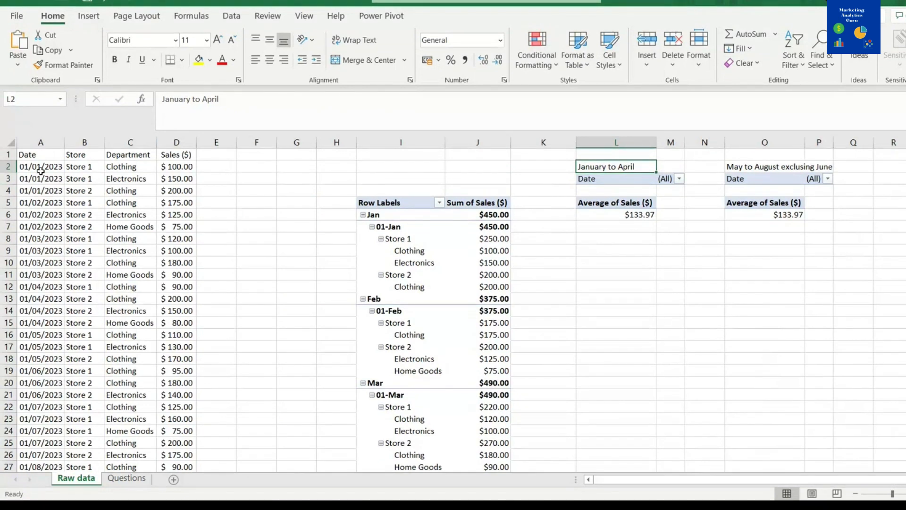
{"action": "left_click", "coordinate": [57, 143]}
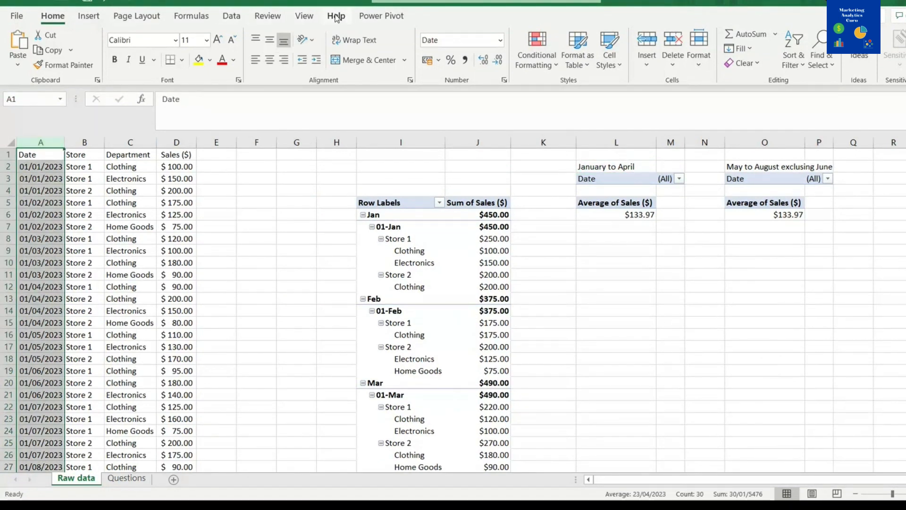
{"action": "left_click", "coordinate": [501, 43]}
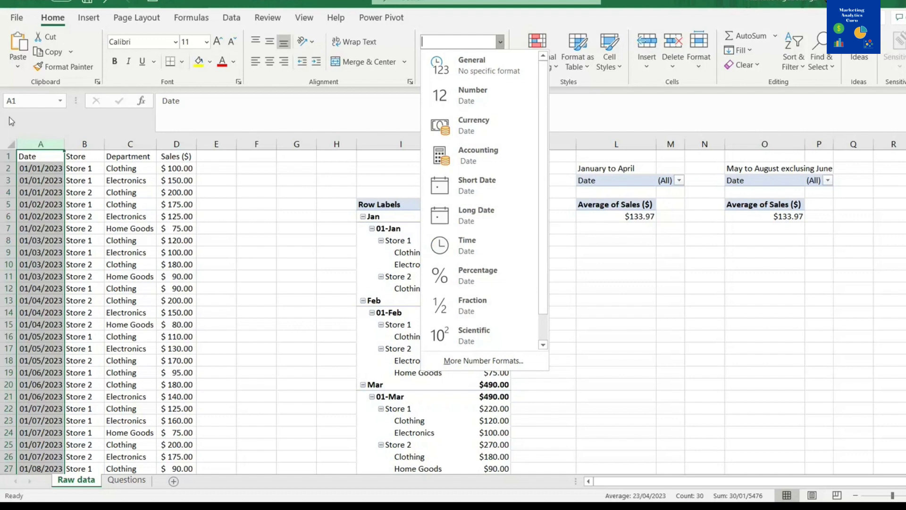
Try to convert the first raw date with the formula =DATEVALUE(A2) in E2.
{"action": "left_click", "coordinate": [223, 165]}
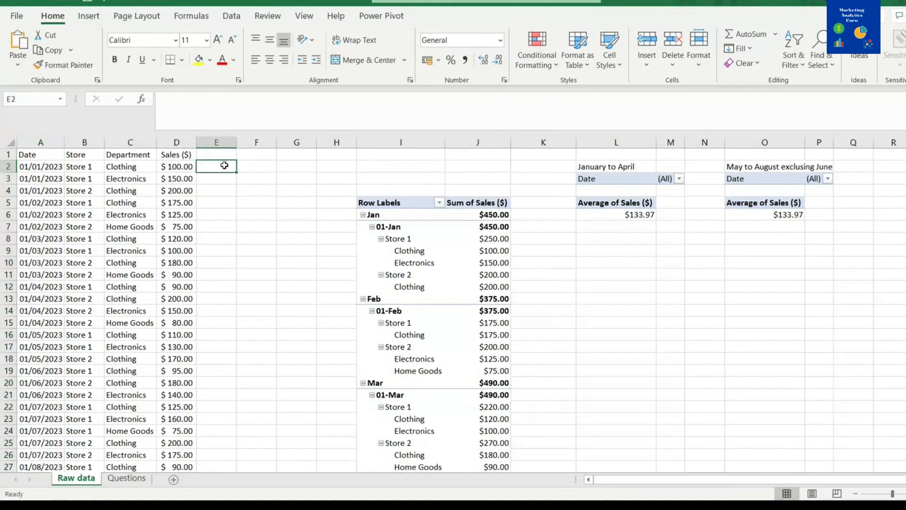
{"action": "type", "text": "="}
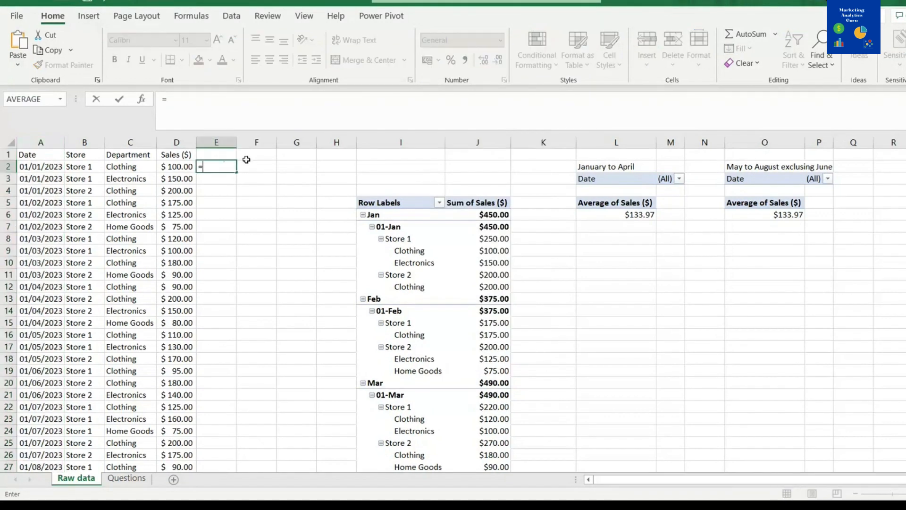
{"action": "type", "text": "da"}
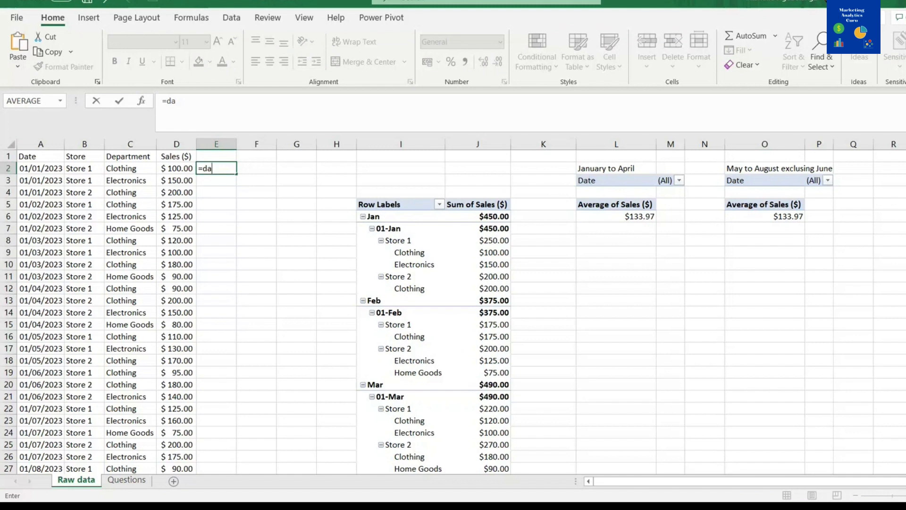
{"action": "type", "text": "tevalue("}
{"action": "left_click", "coordinate": [52, 170]}
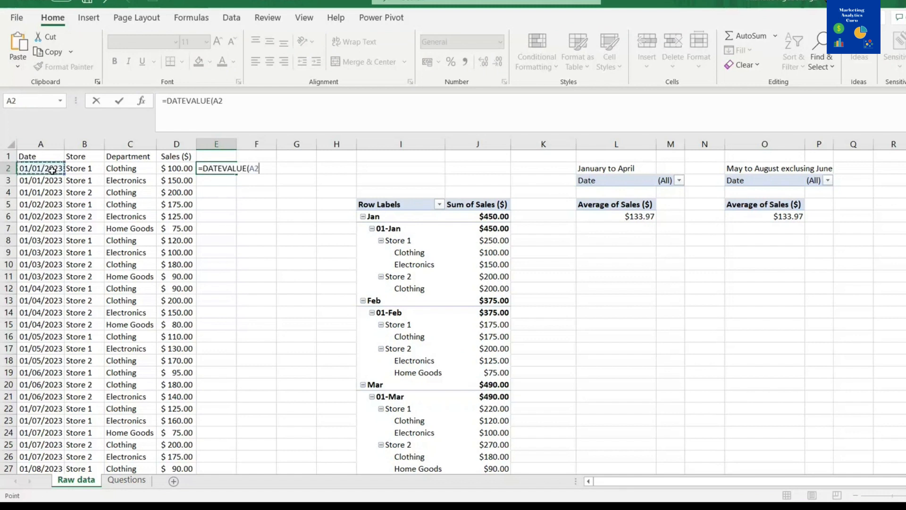
{"action": "type", "text": ")"}
{"action": "key", "text": "Return"}
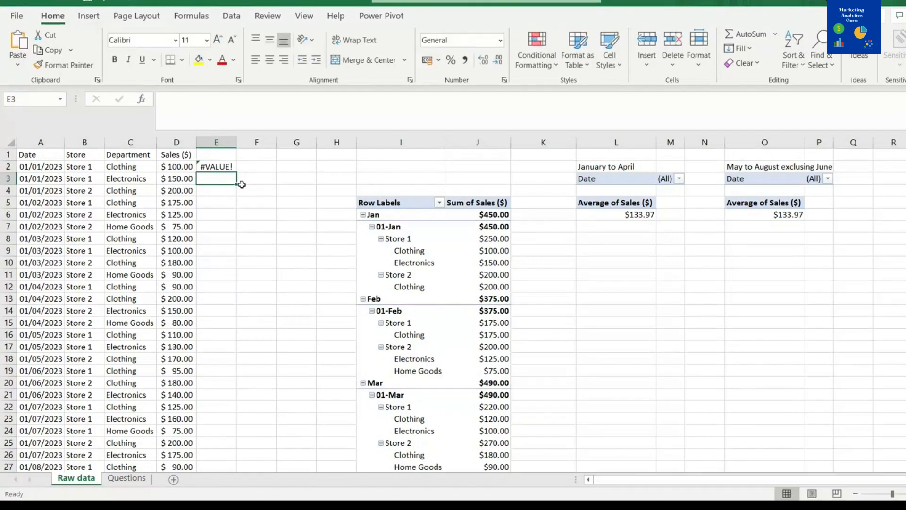
Try the formula =DATE(A2) in E2 in place of DATEVALUE and clear the cell's contents.
{"action": "left_click", "coordinate": [222, 168]}
{"action": "left_click", "coordinate": [232, 103]}
{"action": "key", "text": "BackSpace"}
{"action": "key", "text": "BackSpace"}
{"action": "key", "text": "BackSpace"}
{"action": "key", "text": "BackSpace"}
{"action": "key", "text": "BackSpace"}
{"action": "key", "text": "BackSpace"}
{"action": "key", "text": "BackSpace"}
{"action": "key", "text": "BackSpace"}
{"action": "key", "text": "BackSpace"}
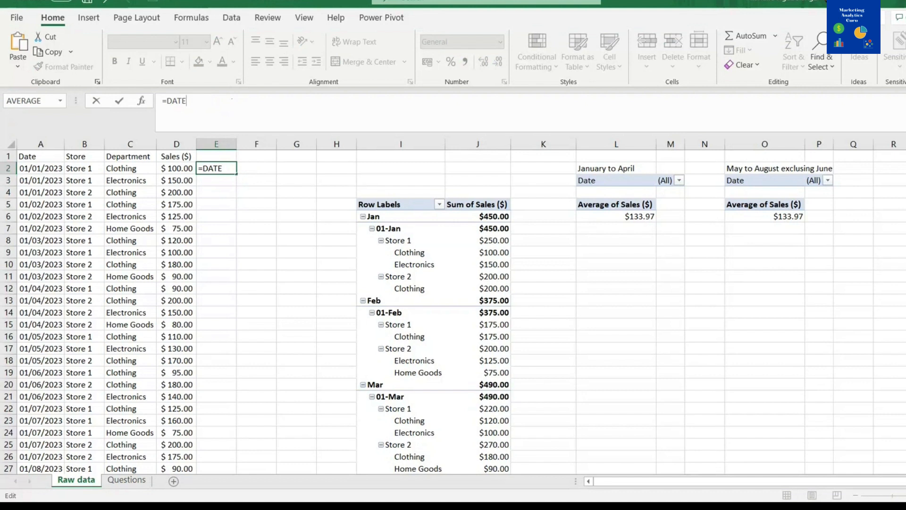
{"action": "left_click", "coordinate": [57, 169]}
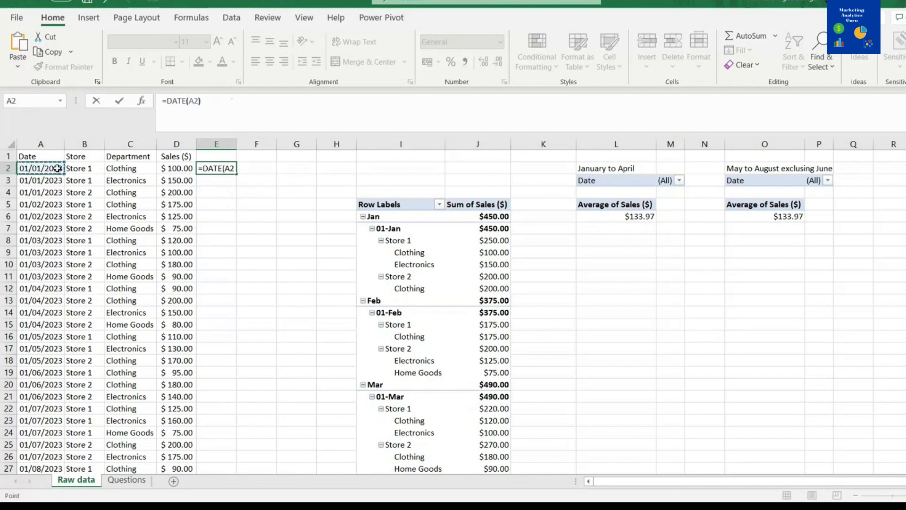
{"action": "type", "text": ")"}
{"action": "key", "text": "Return"}
{"action": "key", "text": "Return"}
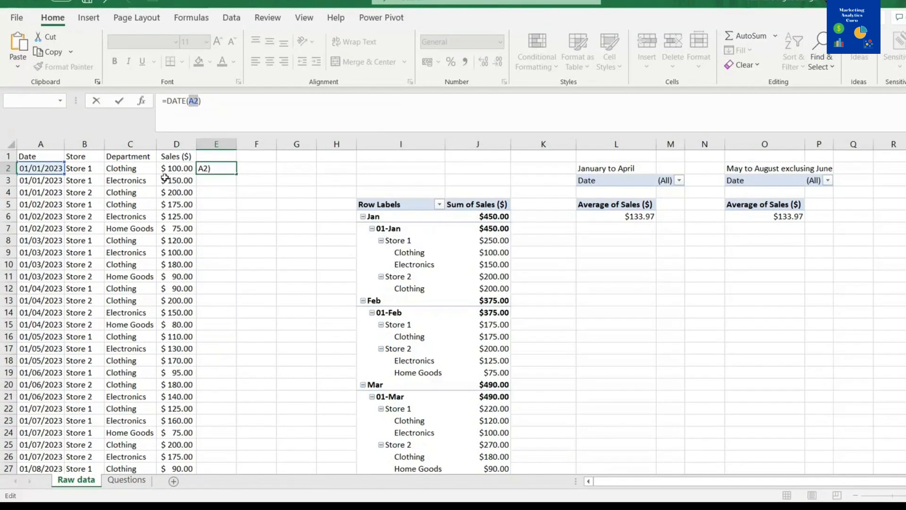
{"action": "key", "text": "Return"}
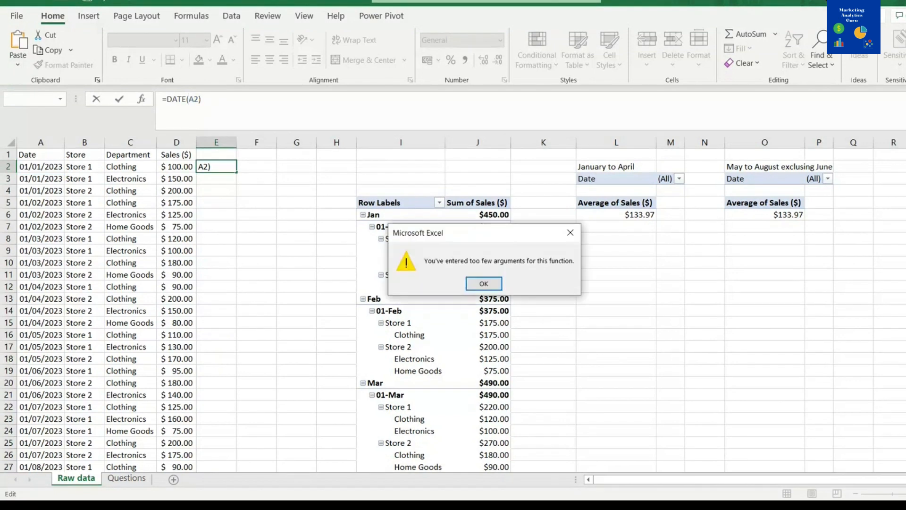
{"action": "key", "text": "Return"}
{"action": "left_click_drag", "start_coordinate": [208, 100], "coordinate": [142, 102]}
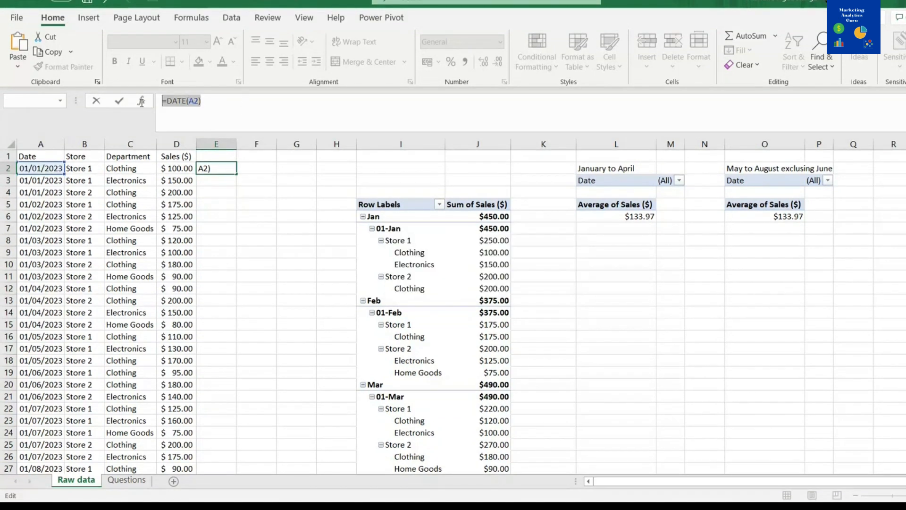
{"action": "key", "text": "BackSpace"}
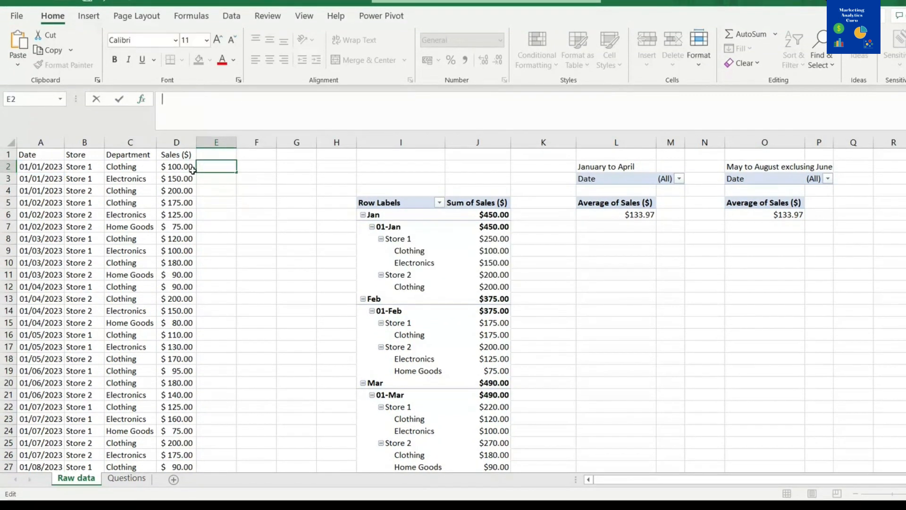
Copy all the dates from A2 down the Date column and paste them back over the same cells.
{"action": "left_click", "coordinate": [51, 164]}
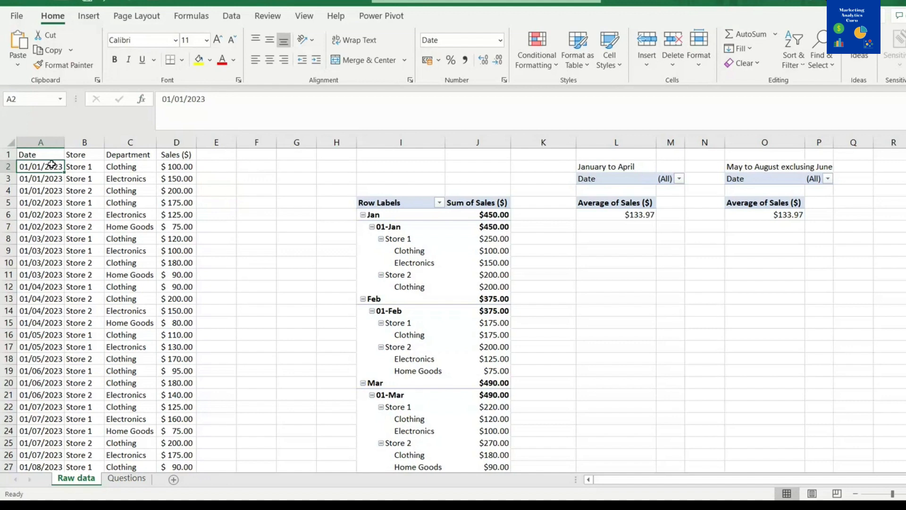
{"action": "key", "text": "ctrl+shift+Down"}
{"action": "key", "text": "ctrl+c"}
{"action": "scroll", "coordinate": [52, 164], "scroll_direction": "up", "scroll_amount": 2}
{"action": "left_click", "coordinate": [34, 166]}
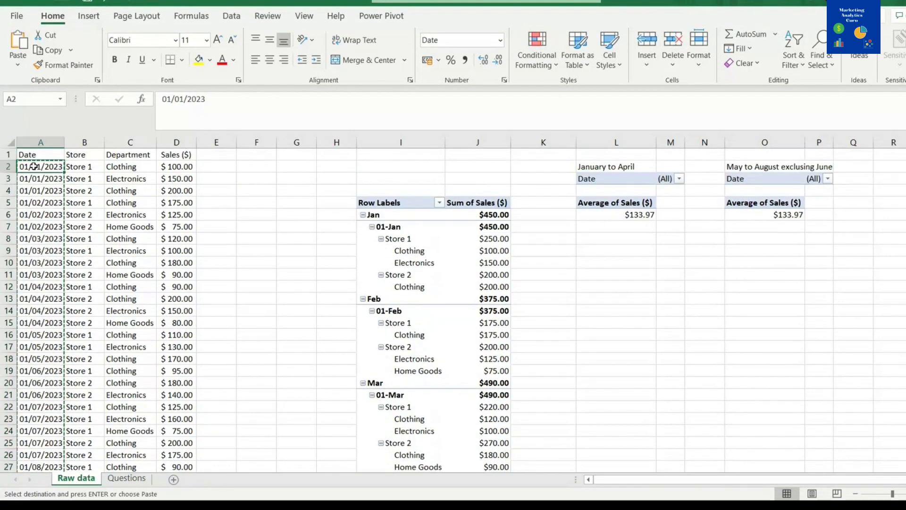
{"action": "right_click", "coordinate": [34, 166]}
{"action": "left_click", "coordinate": [83, 208]}
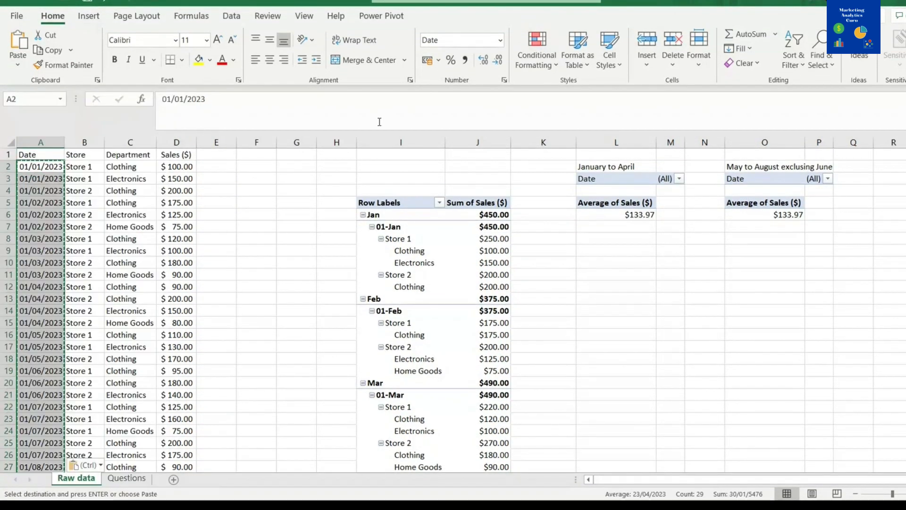
Refresh the January to April pivot table and check the items offered in its Date filter.
{"action": "left_click", "coordinate": [627, 180]}
{"action": "right_click", "coordinate": [628, 182]}
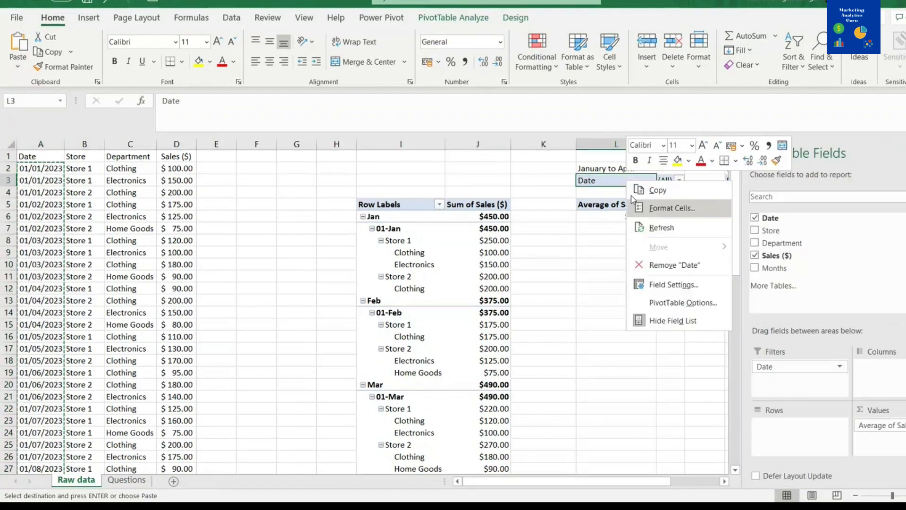
{"action": "left_click", "coordinate": [660, 227]}
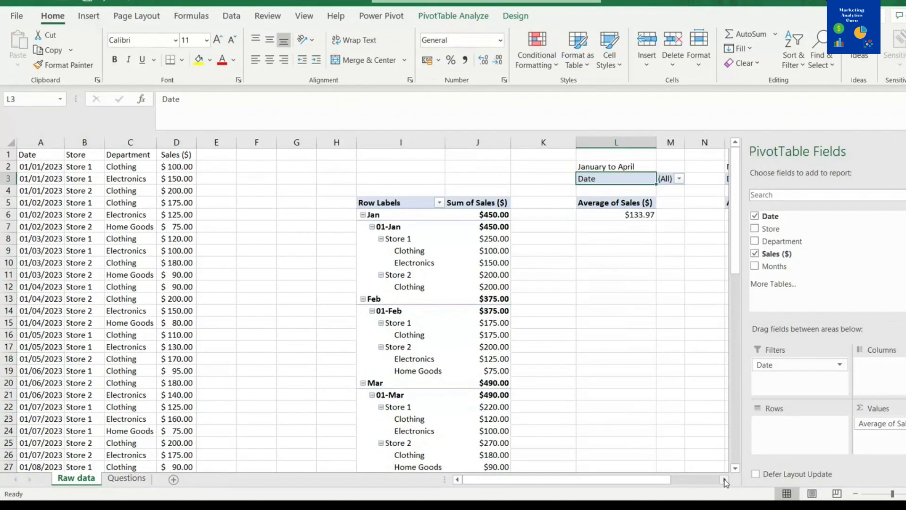
{"action": "left_click", "coordinate": [771, 168]}
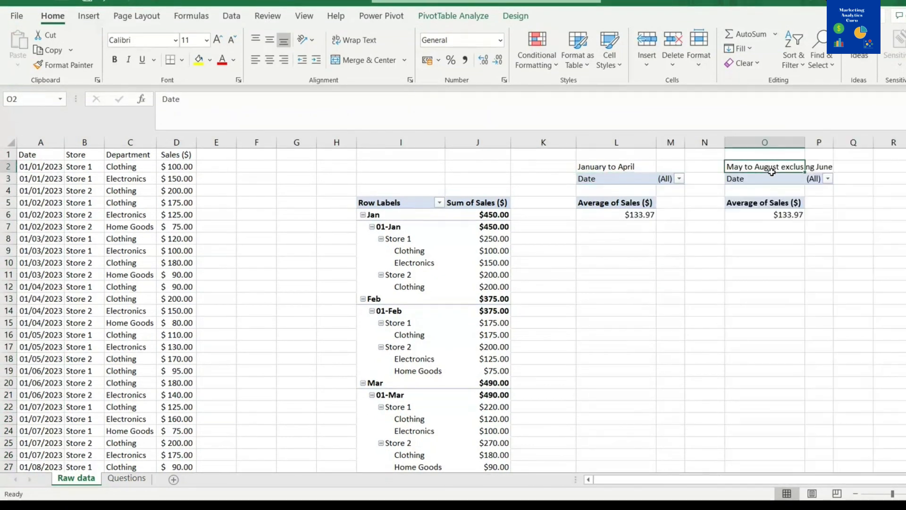
{"action": "left_click", "coordinate": [770, 182]}
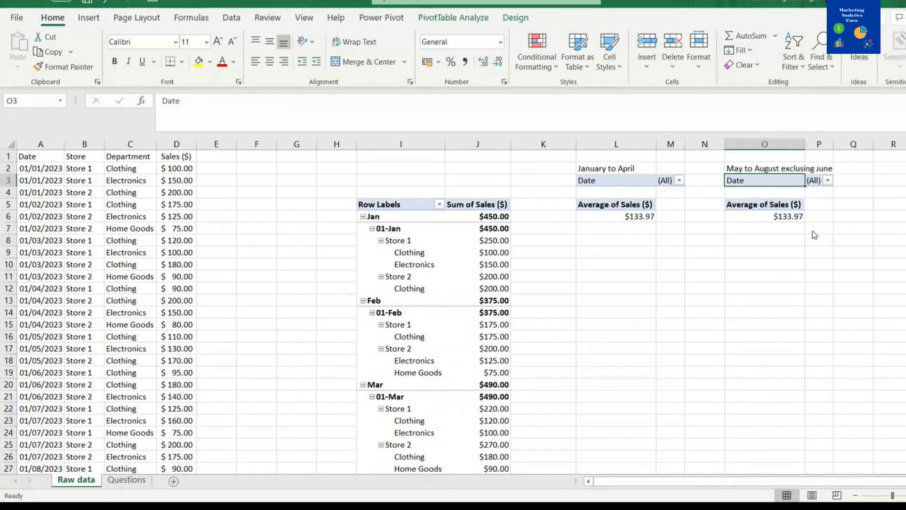
{"action": "left_click", "coordinate": [679, 178]}
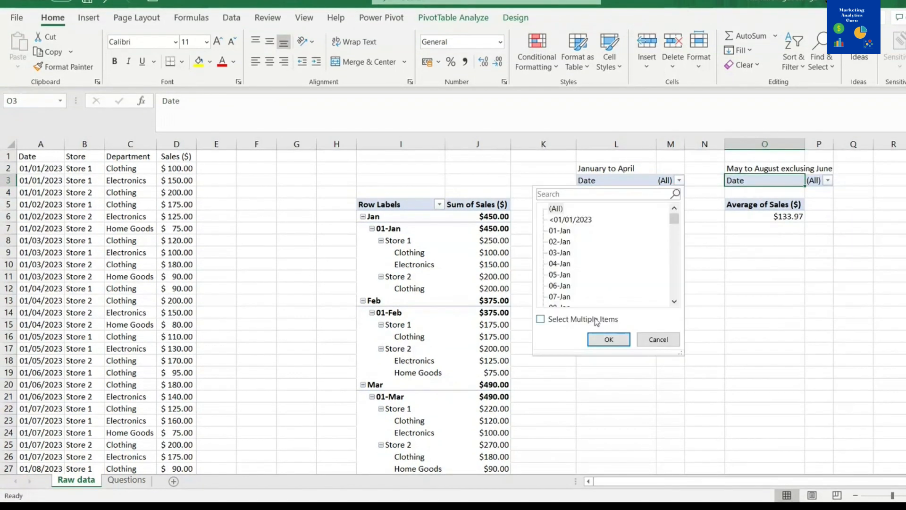
{"action": "left_click", "coordinate": [661, 340]}
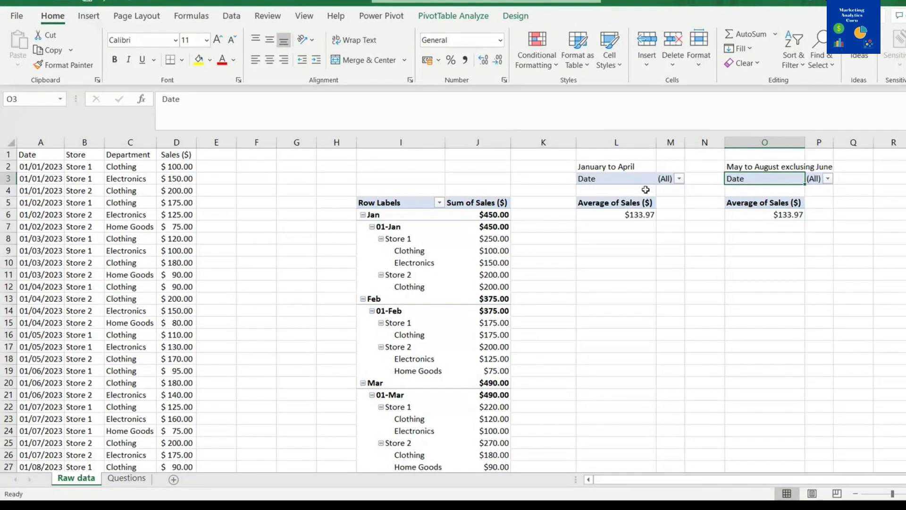
Move the Date field from Filters to Rows in the January to April pivot table.
{"action": "left_click", "coordinate": [623, 206]}
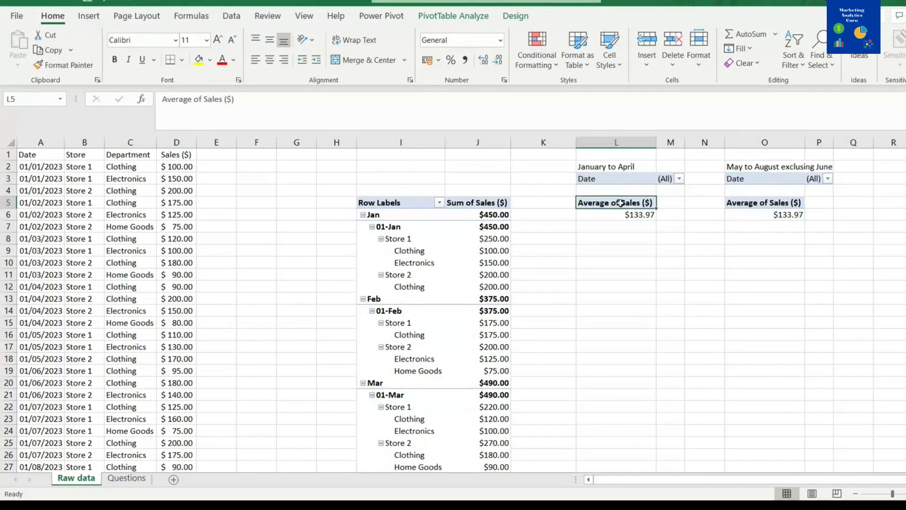
{"action": "right_click", "coordinate": [620, 203]}
{"action": "left_click", "coordinate": [661, 401]}
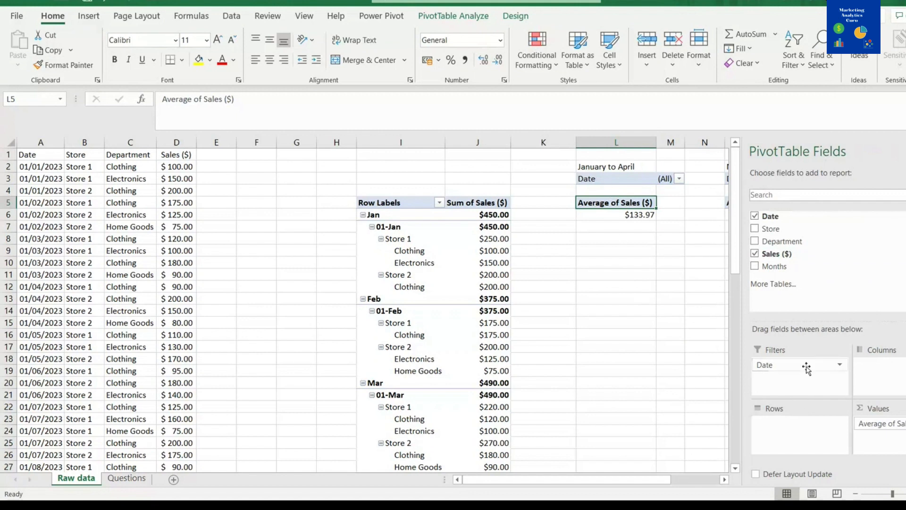
{"action": "left_click_drag", "start_coordinate": [781, 365], "coordinate": [796, 425]}
Move the Date field from Filters to Rows in the May to August pivot table and close the field list.
{"action": "scroll", "coordinate": [727, 482], "scroll_direction": "right", "scroll_amount": 5}
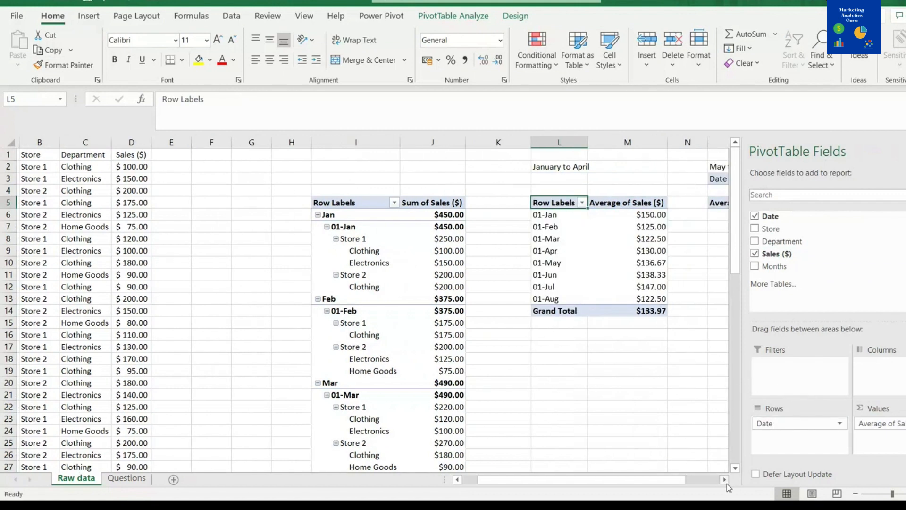
{"action": "left_click", "coordinate": [574, 206]}
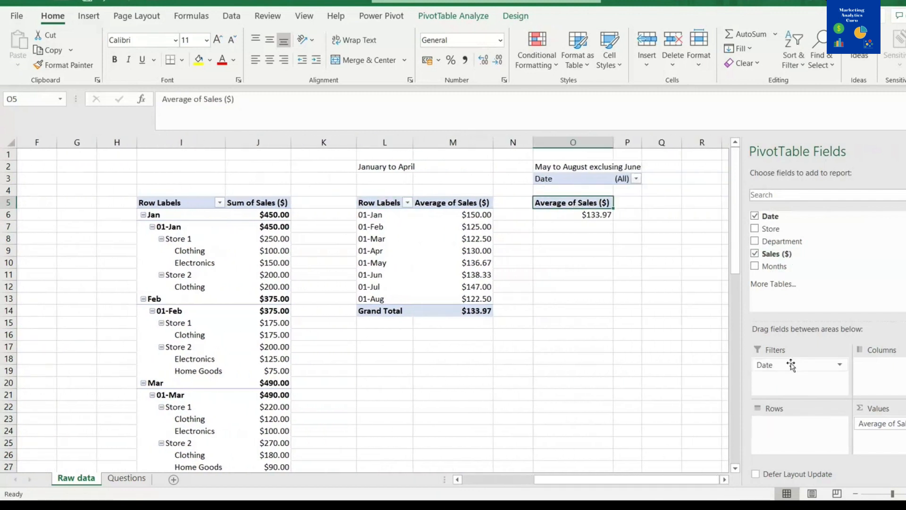
{"action": "left_click_drag", "start_coordinate": [789, 365], "coordinate": [798, 424]}
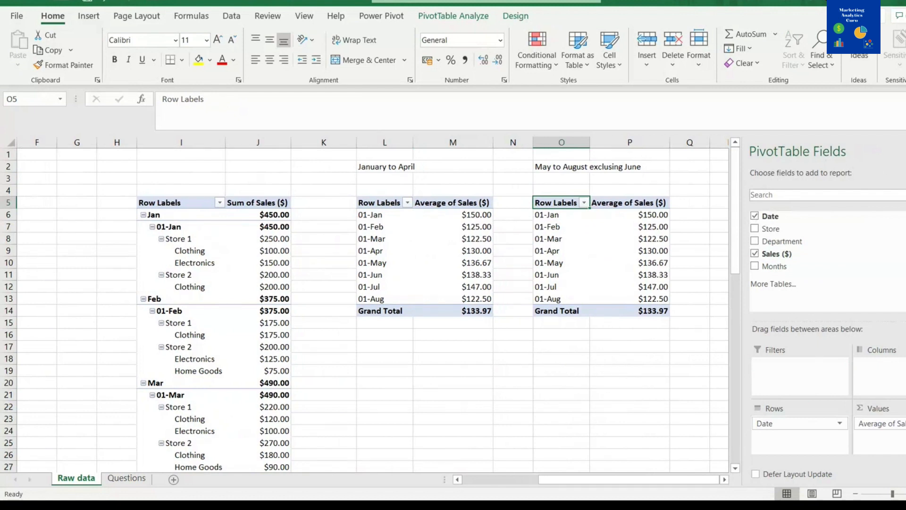
{"action": "left_click", "coordinate": [904, 151]}
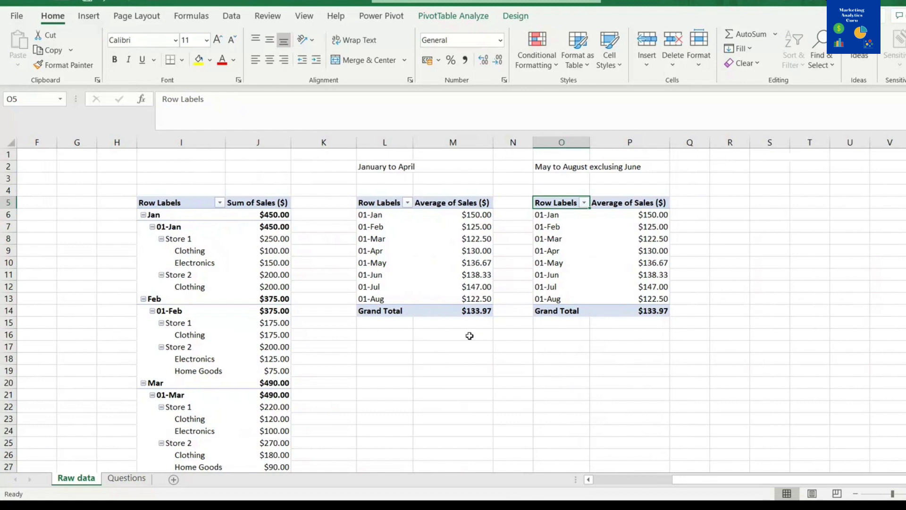
Summarize the Sales ($) values in the January to April pivot table by Sum instead of Average.
{"action": "left_click", "coordinate": [462, 336]}
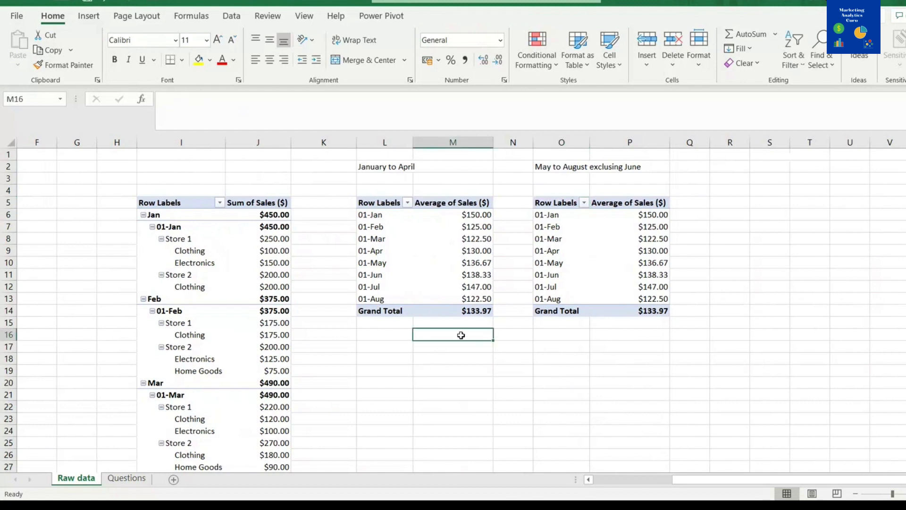
{"action": "left_click", "coordinate": [460, 203]}
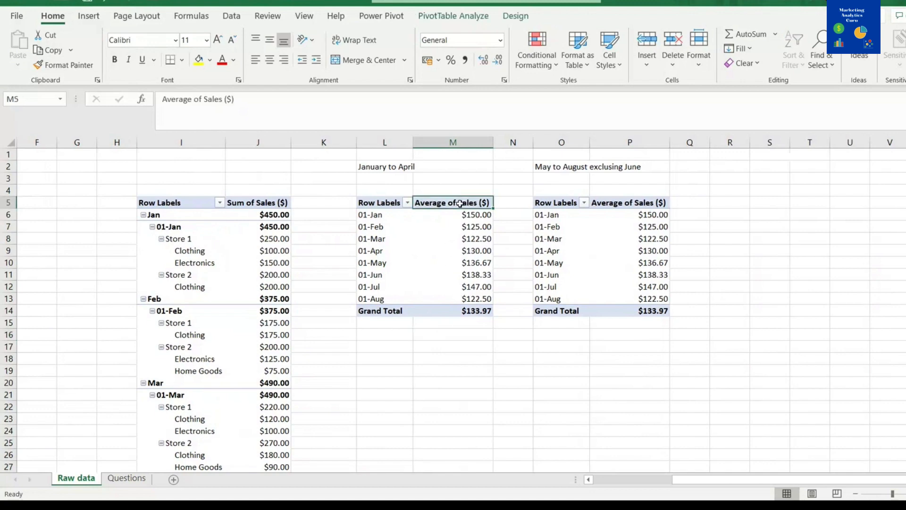
{"action": "right_click", "coordinate": [462, 206]}
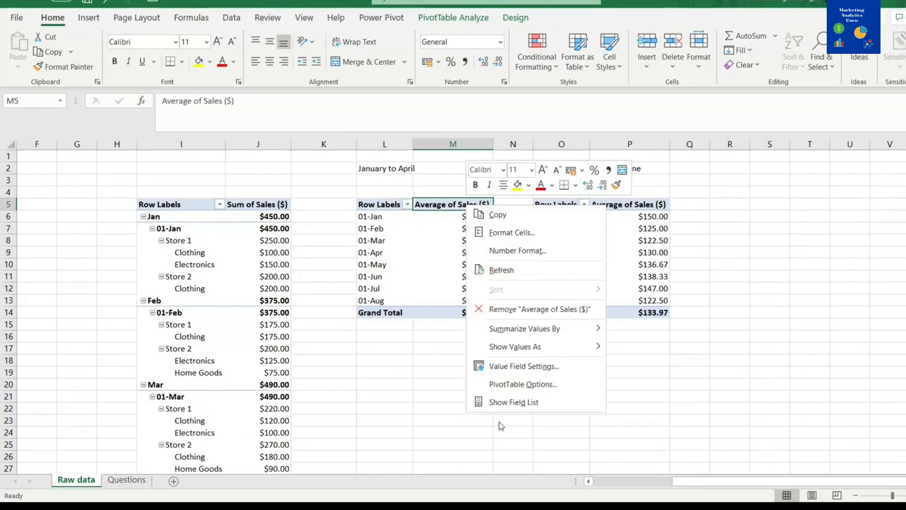
{"action": "left_click", "coordinate": [502, 401]}
{"action": "left_click", "coordinate": [899, 424]}
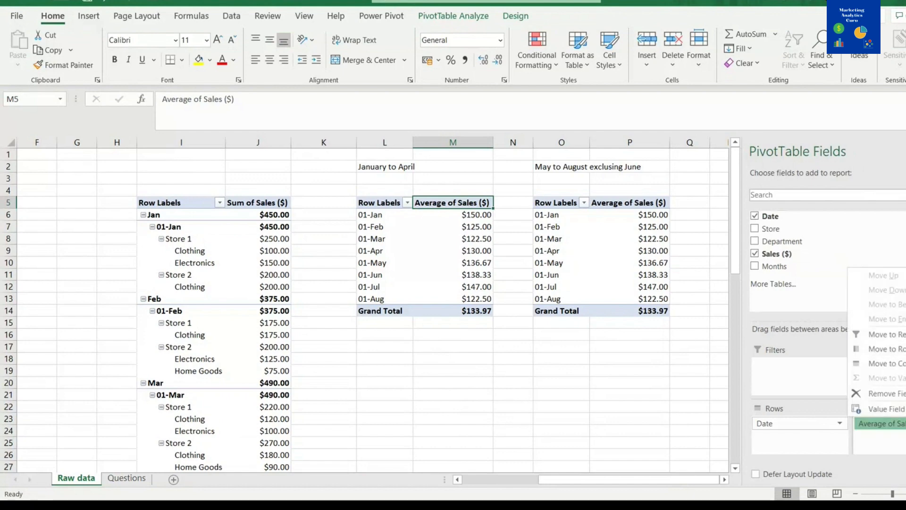
{"action": "left_click", "coordinate": [898, 408]}
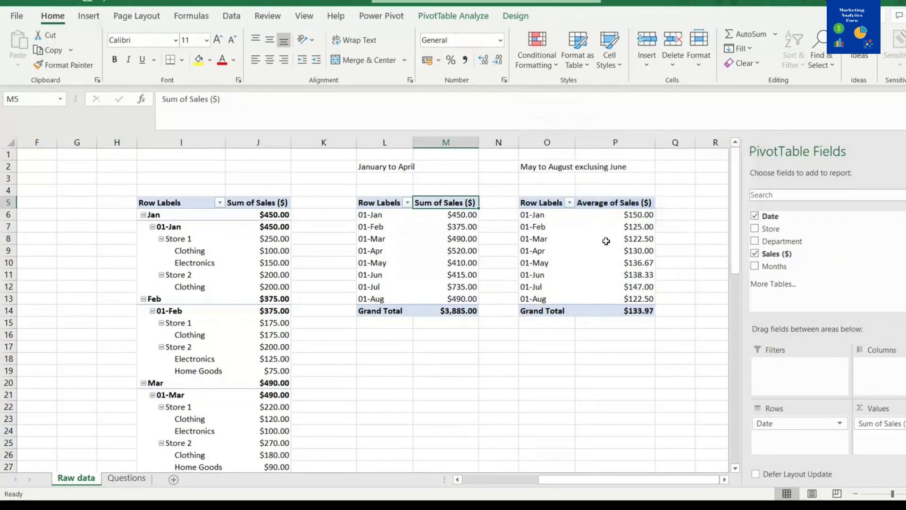
Summarize the Sales ($) values in the May to August pivot table by Sum instead of Average.
{"action": "left_click", "coordinate": [658, 226]}
{"action": "right_click", "coordinate": [637, 231]}
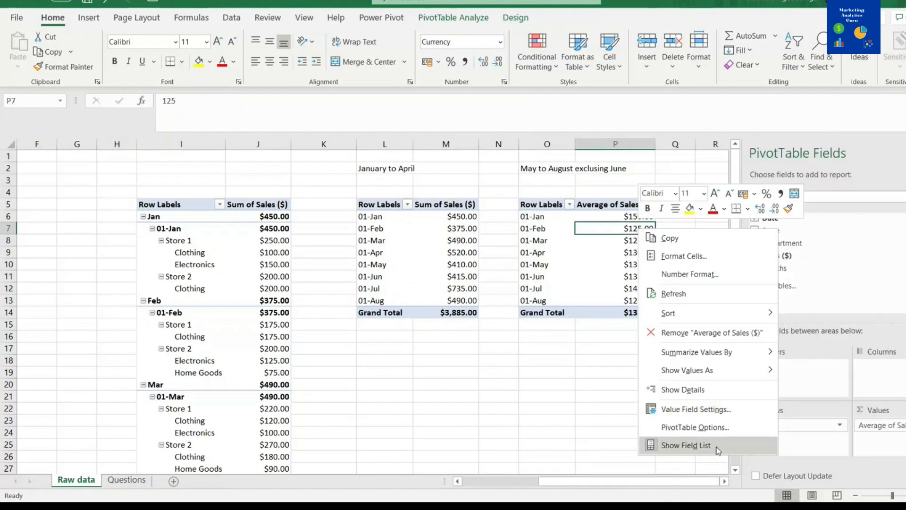
{"action": "left_click", "coordinate": [686, 445]}
{"action": "right_click", "coordinate": [616, 253]}
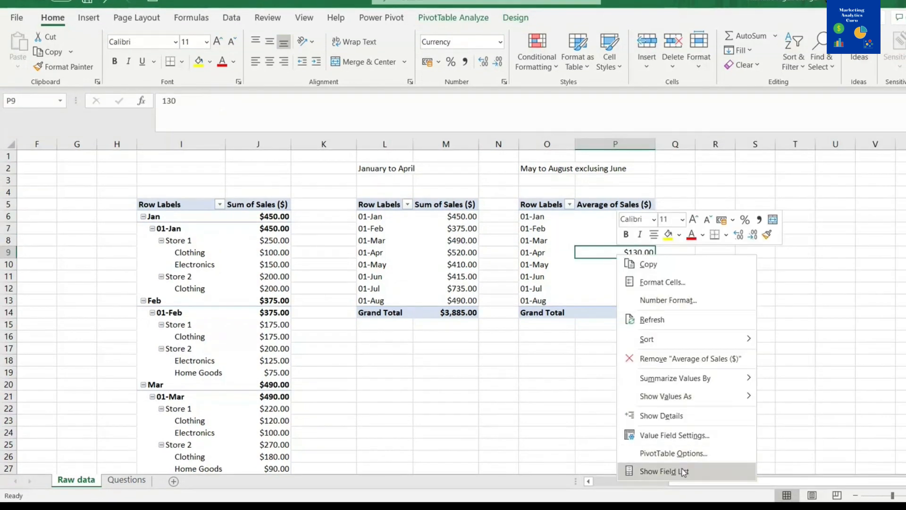
{"action": "left_click", "coordinate": [661, 469]}
{"action": "left_click", "coordinate": [880, 424]}
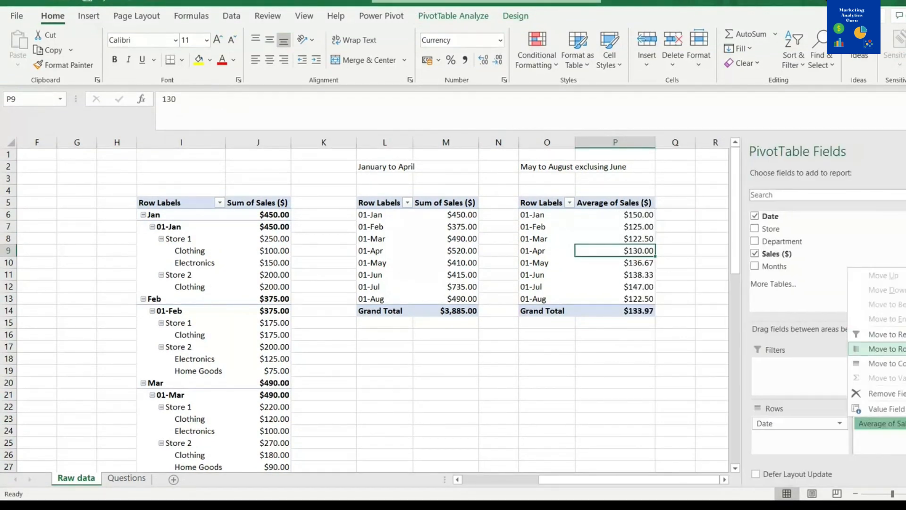
{"action": "left_click", "coordinate": [897, 405]}
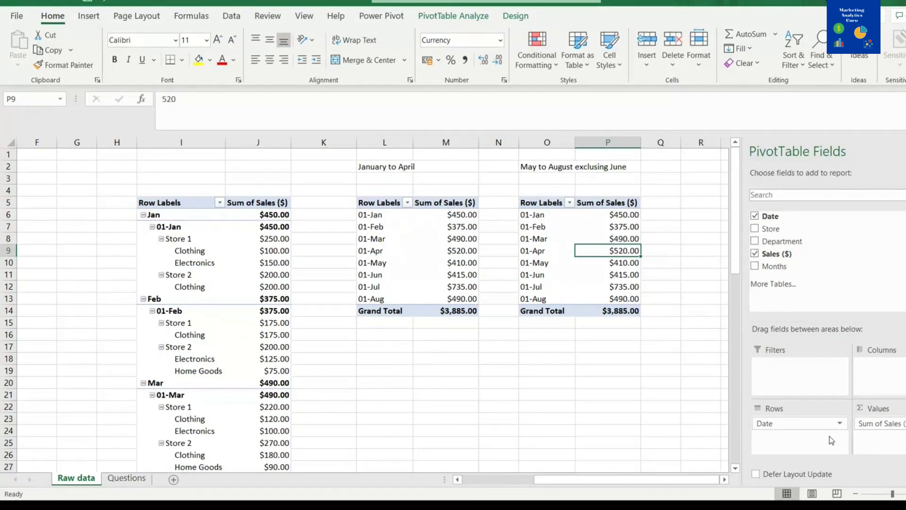
{"action": "left_click", "coordinate": [550, 367]}
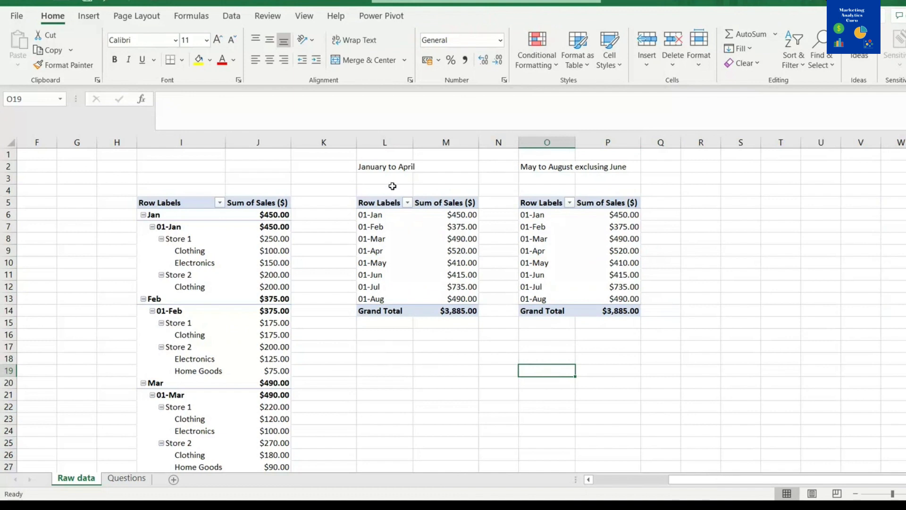
Calculate the January to April average sales in M2 with the formula =AVERAGE(M6:M9).
{"action": "left_click", "coordinate": [392, 168]}
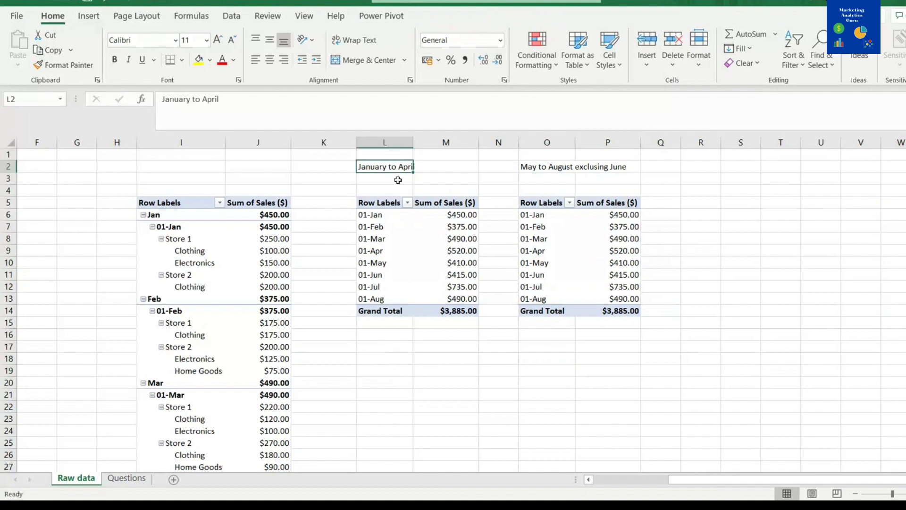
{"action": "left_click", "coordinate": [433, 168]}
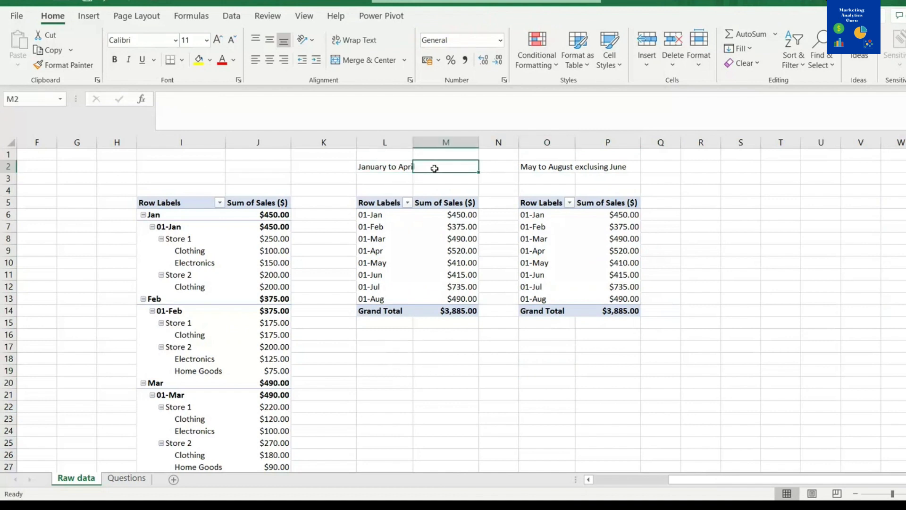
{"action": "type", "text": "="}
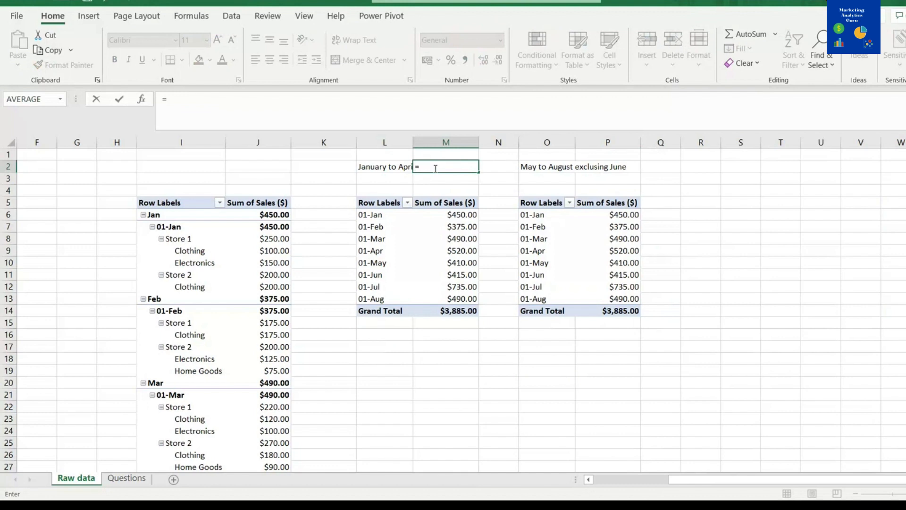
{"action": "type", "text": "aver"}
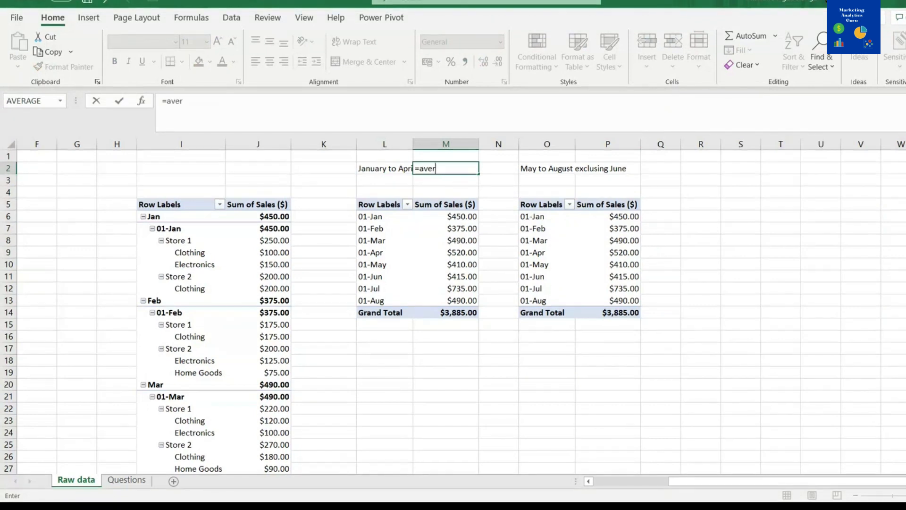
{"action": "key", "text": "Tab"}
{"action": "left_click_drag", "start_coordinate": [455, 217], "coordinate": [461, 253]}
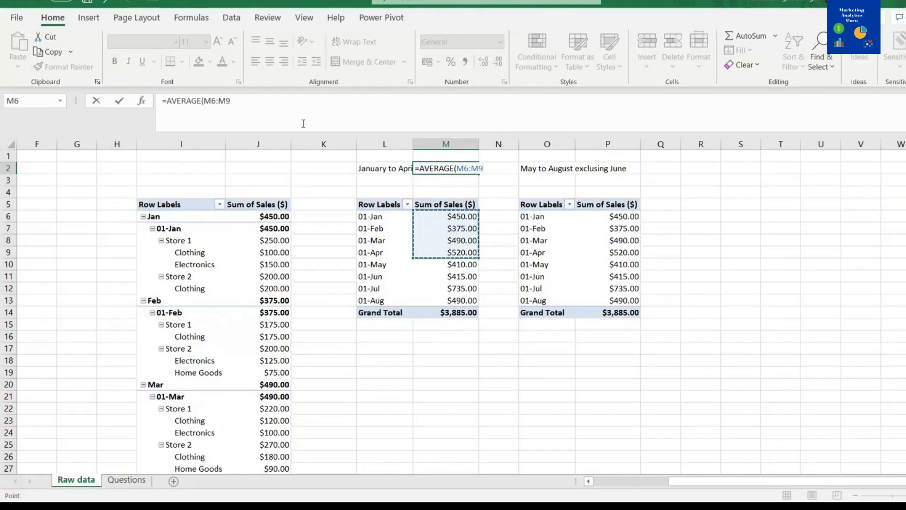
{"action": "left_click", "coordinate": [298, 111]}
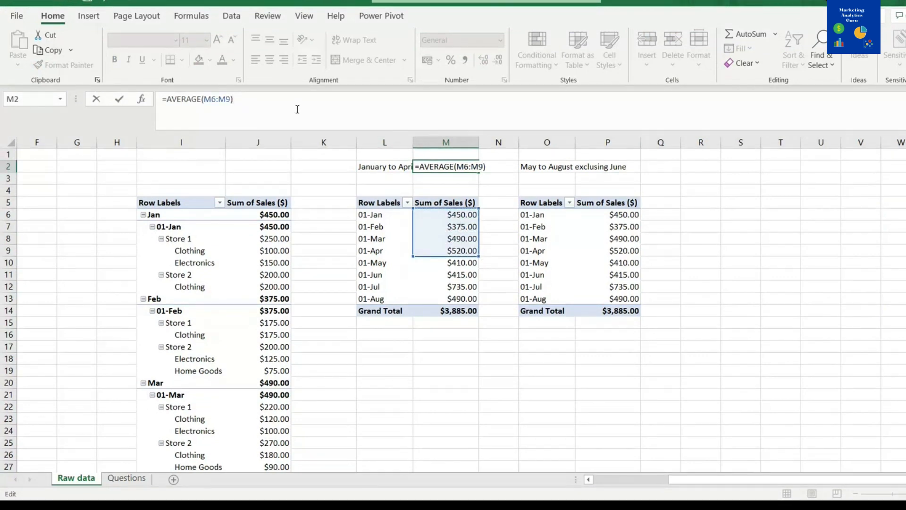
{"action": "key", "text": "Return"}
{"action": "left_click", "coordinate": [467, 170]}
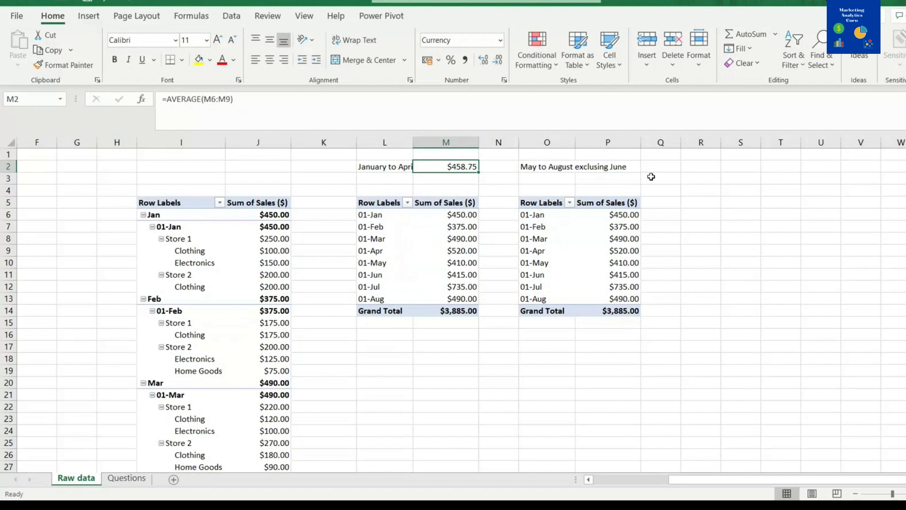
{"action": "left_click", "coordinate": [600, 167]}
{"action": "type", "text": "=ave"}
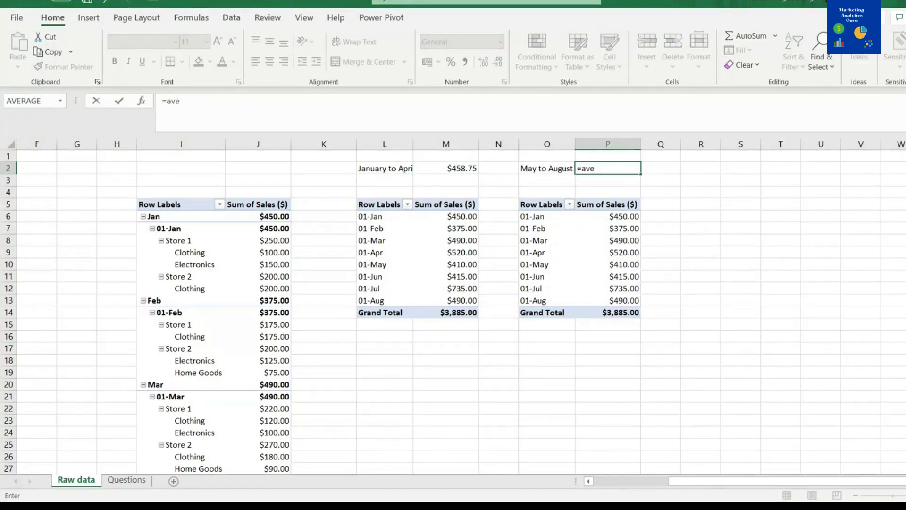
{"action": "key", "text": "Tab"}
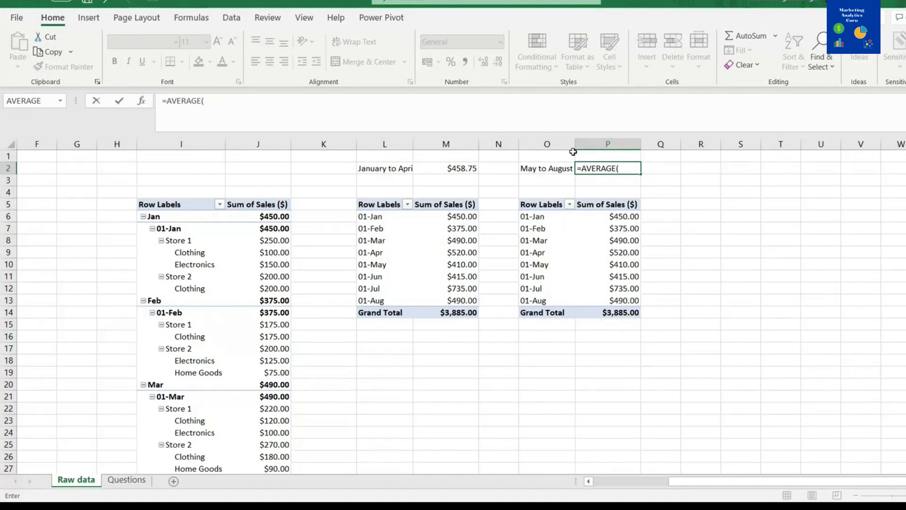
{"action": "key", "text": "Escape"}
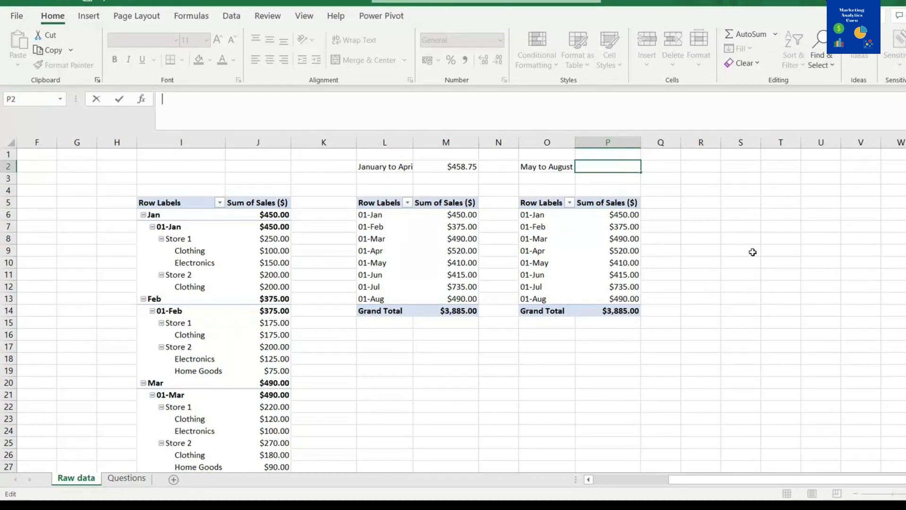
{"action": "left_click", "coordinate": [778, 240]}
Calculate the May to August average sales excluding June in P2 with the formula =AVERAGE(P10,P12,P13).
{"action": "left_click", "coordinate": [613, 165]}
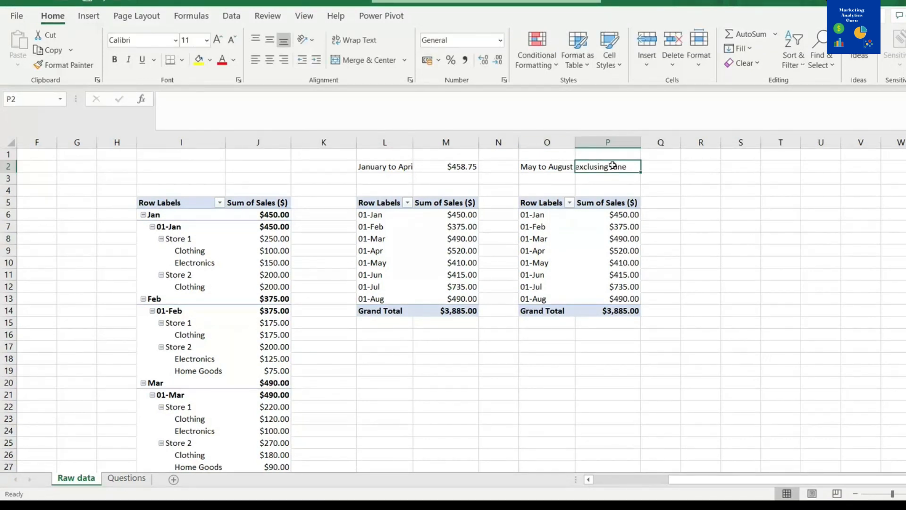
{"action": "type", "text": "=av"}
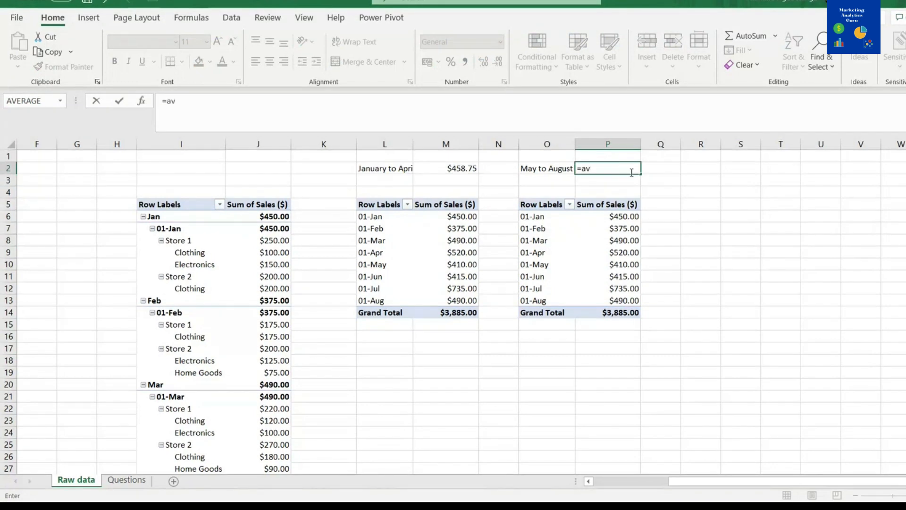
{"action": "key", "text": "Tab"}
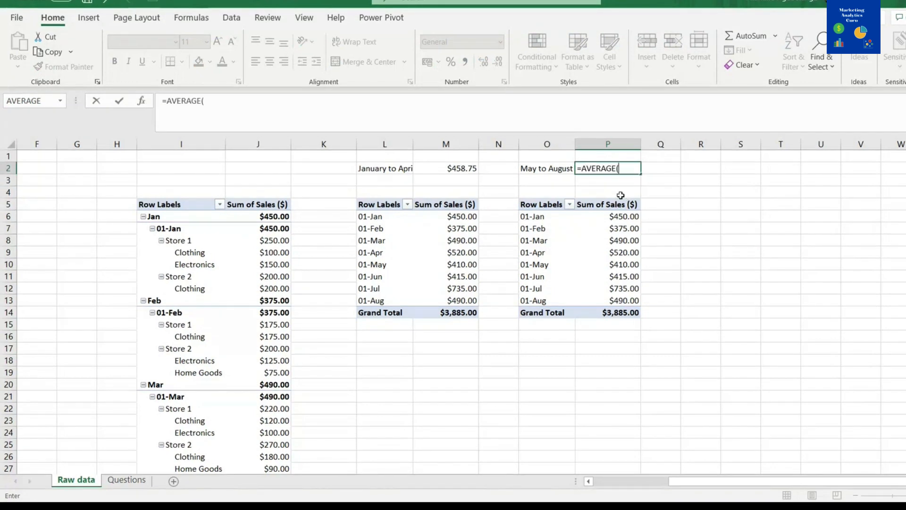
{"action": "left_click", "coordinate": [623, 264]}
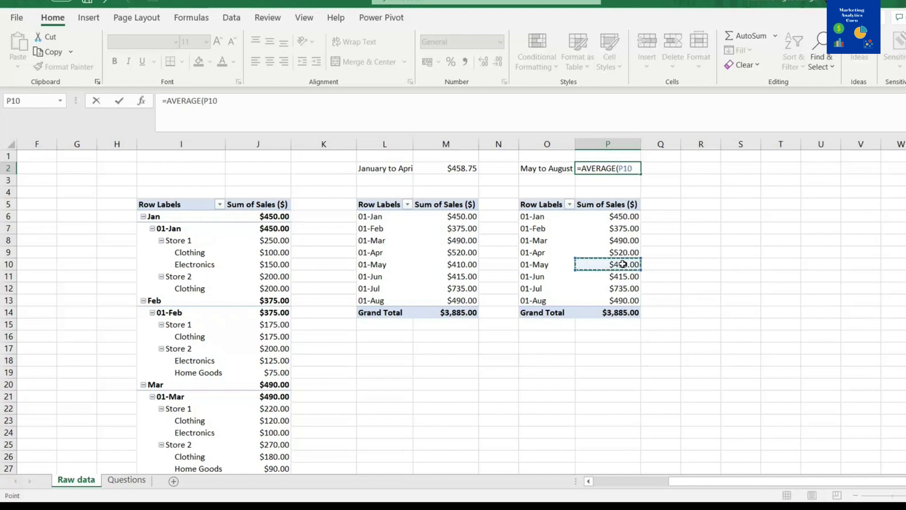
{"action": "left_click", "coordinate": [618, 288], "text": "ctrl"}
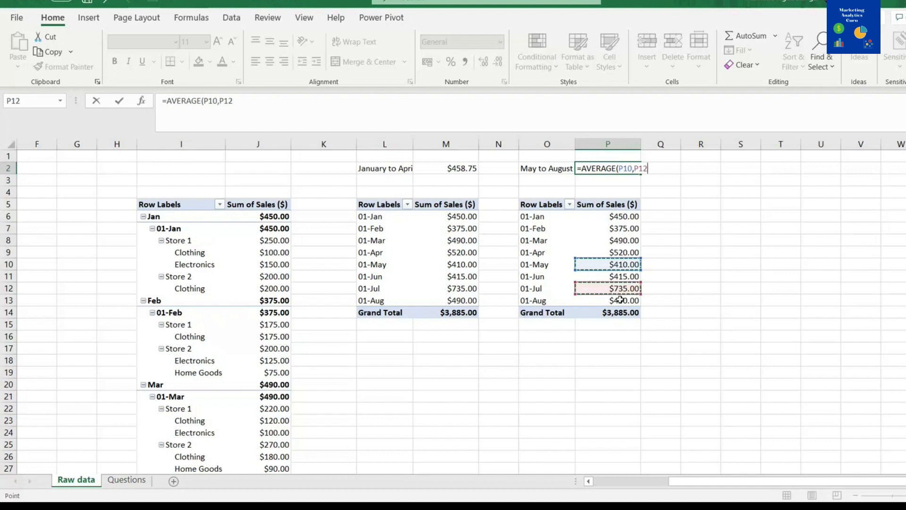
{"action": "left_click", "coordinate": [620, 300], "text": "ctrl"}
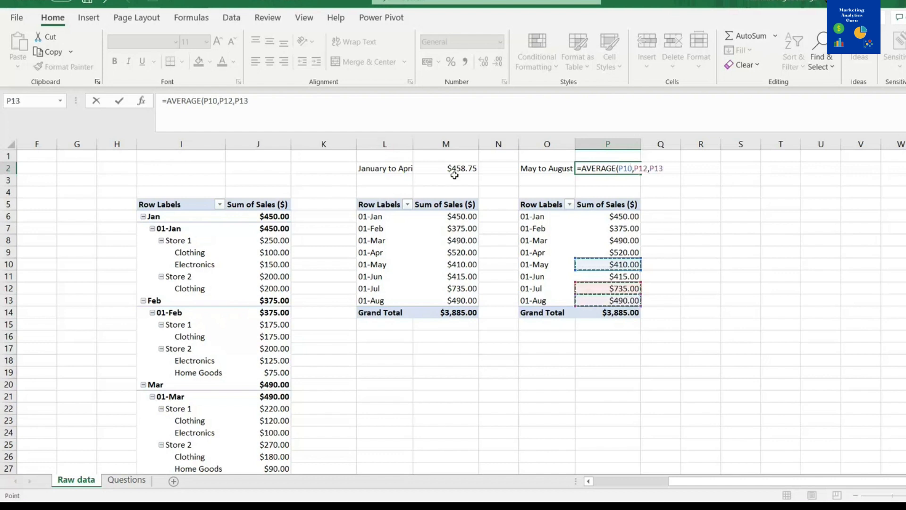
{"action": "left_click", "coordinate": [258, 105]}
{"action": "key", "text": "Return"}
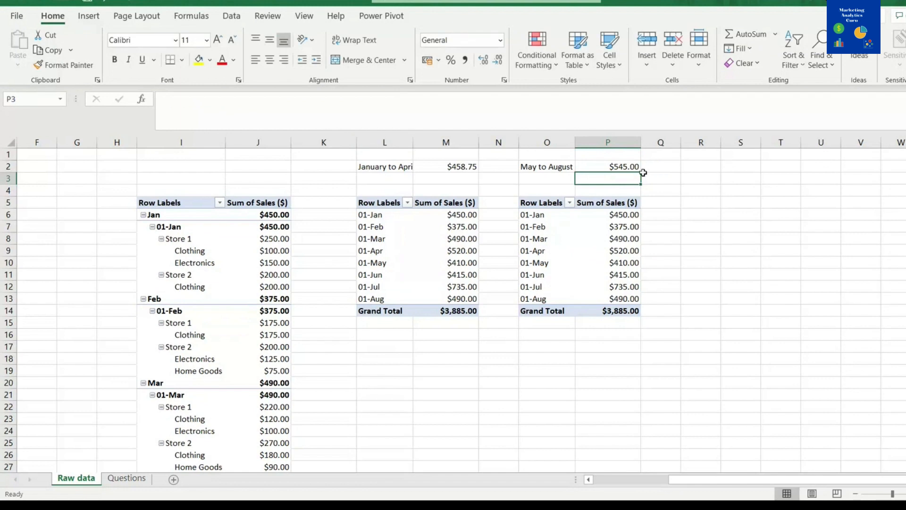
{"action": "left_click", "coordinate": [608, 167]}
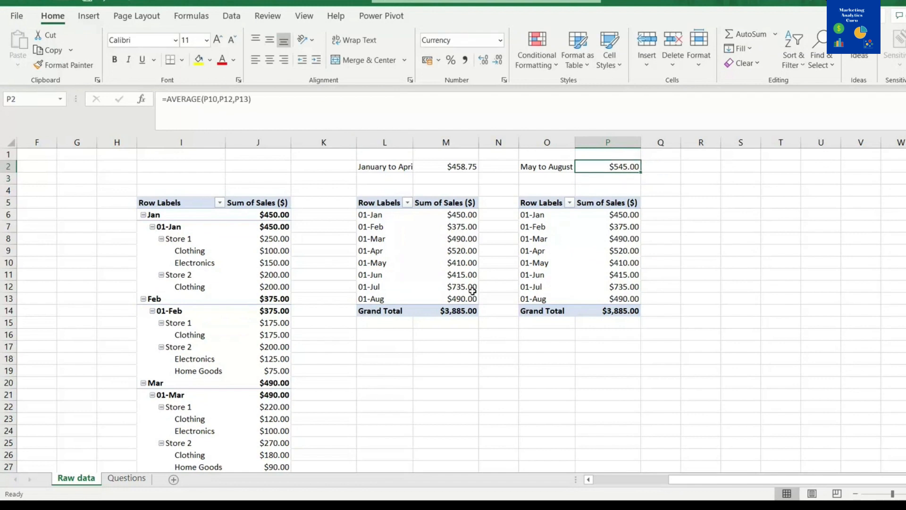
Answer the January to April average question in G5 of the Questions sheet by linking it to cell M2 of Raw data.
{"action": "left_click", "coordinate": [127, 477]}
{"action": "left_click", "coordinate": [493, 198]}
{"action": "type", "text": "="}
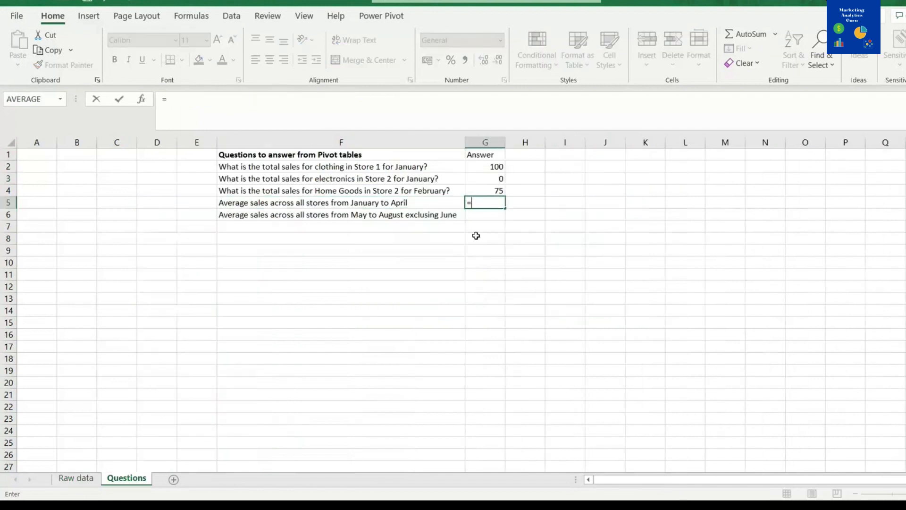
{"action": "left_click", "coordinate": [74, 478]}
{"action": "left_click", "coordinate": [453, 166]}
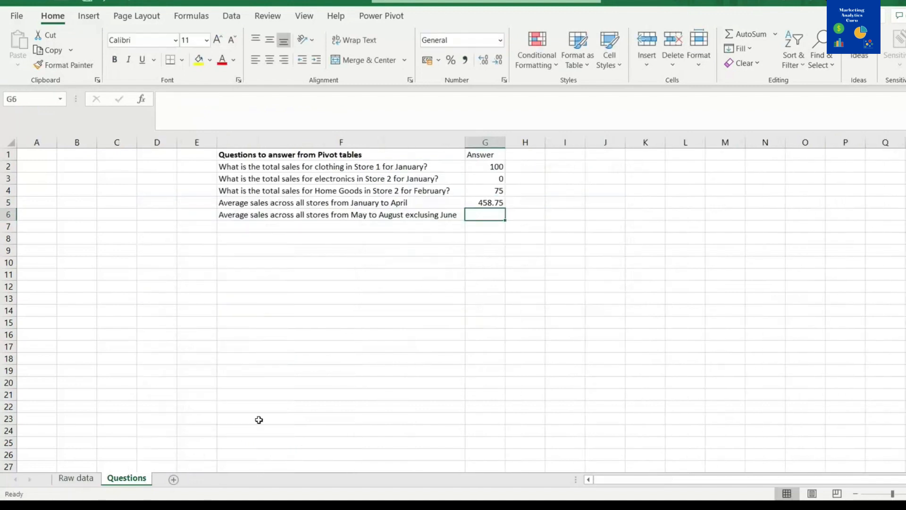
Answer the May to August average question in G6 of the Questions sheet with the formula ='Raw data'!P2.
{"action": "type", "text": "="}
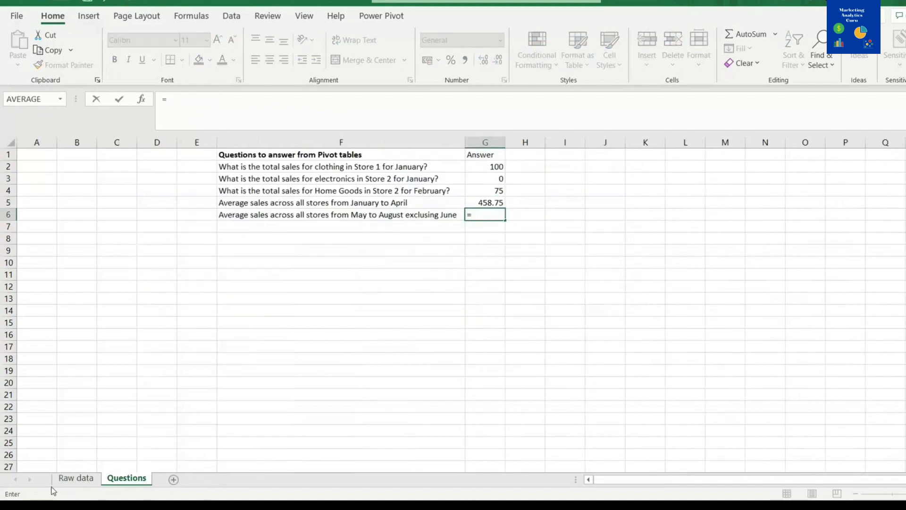
{"action": "left_click", "coordinate": [75, 478]}
{"action": "left_click", "coordinate": [615, 167]}
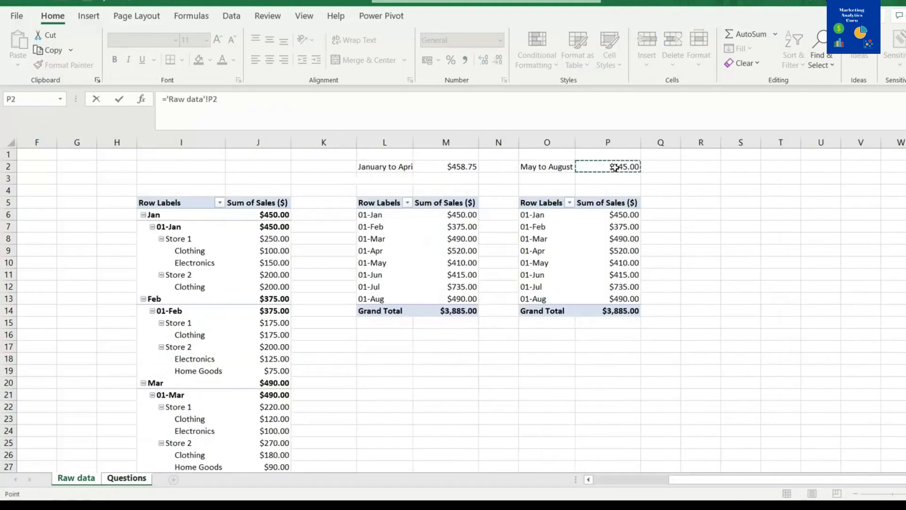
{"action": "key", "text": "Return"}
{"action": "left_click", "coordinate": [341, 381]}
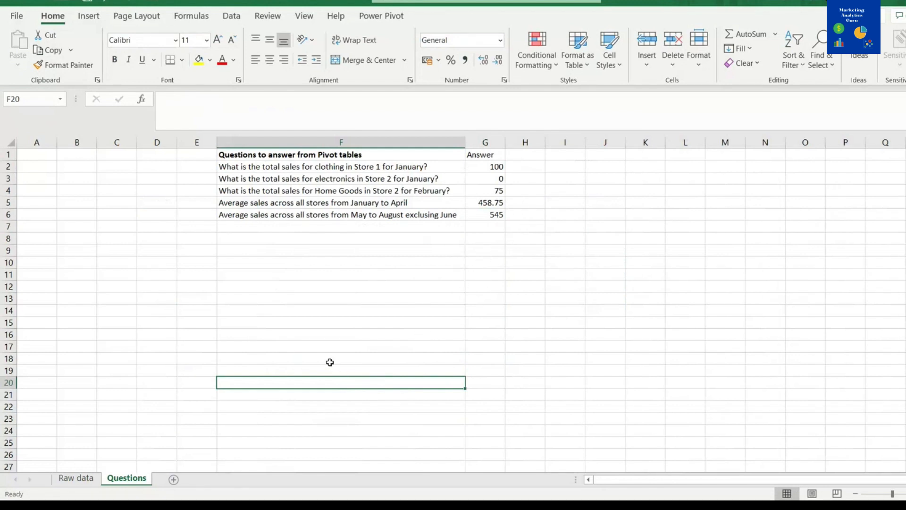
Return to the Raw data sheet and review the source data and the January to April pivot table.
{"action": "left_click_drag", "start_coordinate": [290, 224], "coordinate": [290, 262]}
{"action": "left_click", "coordinate": [89, 479]}
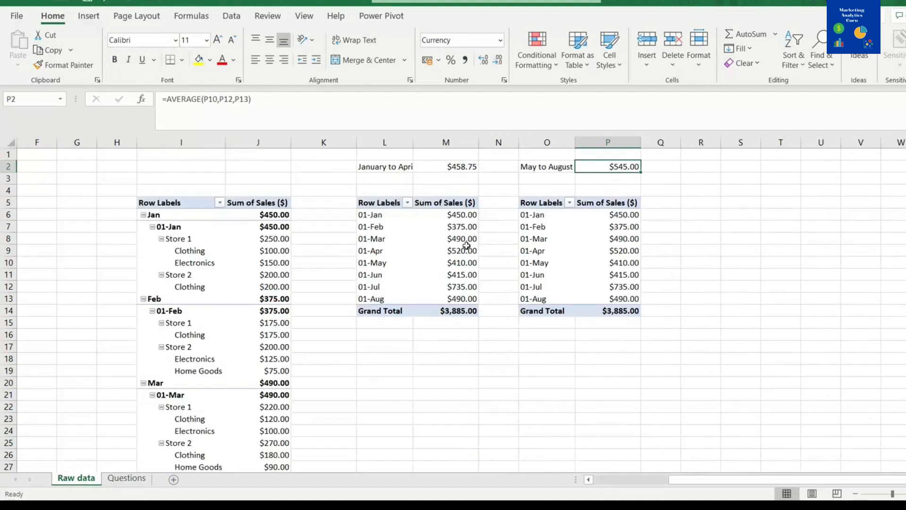
{"action": "left_click", "coordinate": [383, 237]}
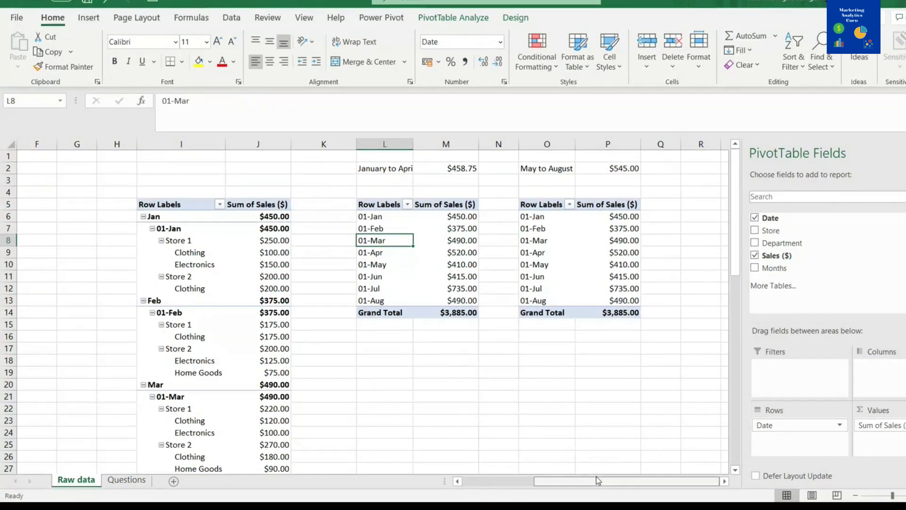
{"action": "left_click_drag", "start_coordinate": [598, 479], "coordinate": [477, 481]}
{"action": "left_click", "coordinate": [130, 238]}
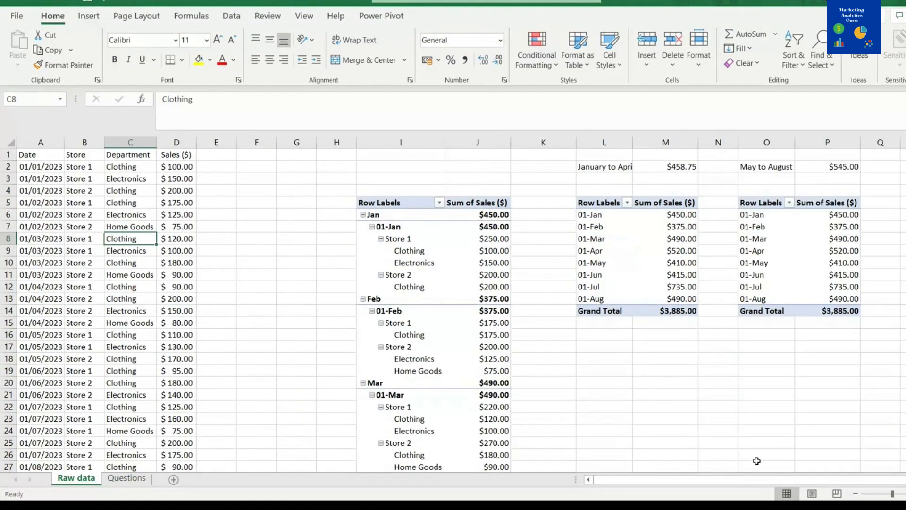
{"action": "left_click_drag", "start_coordinate": [738, 481], "coordinate": [859, 482]}
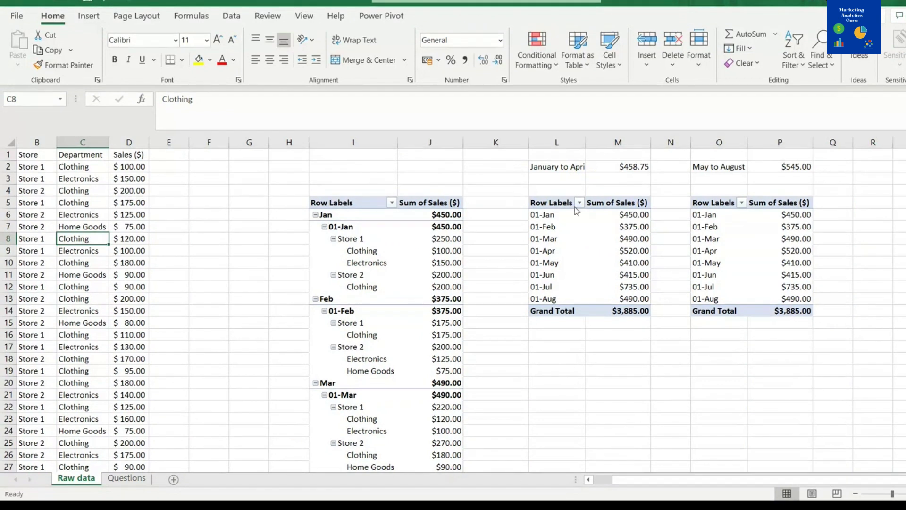
{"action": "left_click_drag", "start_coordinate": [564, 205], "coordinate": [635, 312]}
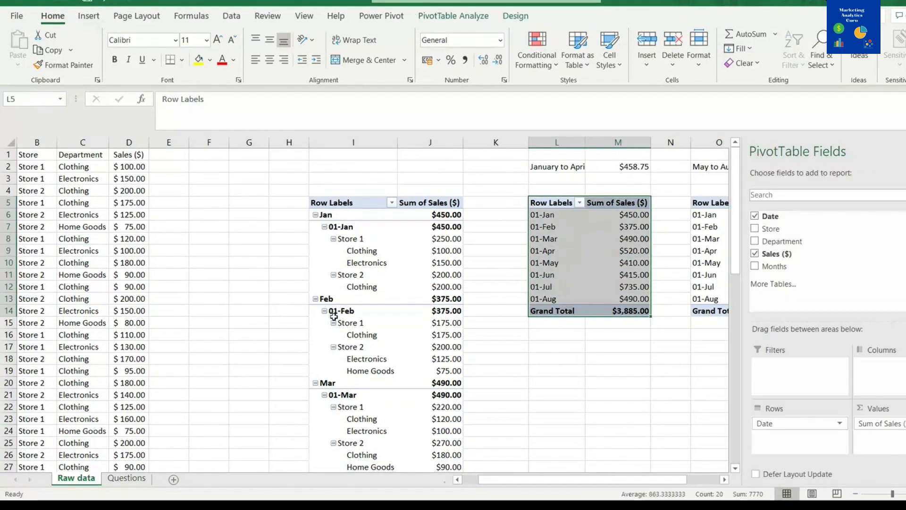
Collapse the Feb, Mar, Apr and May groups in the pivot table that breaks sales down by month, store and department.
{"action": "left_click", "coordinate": [316, 299]}
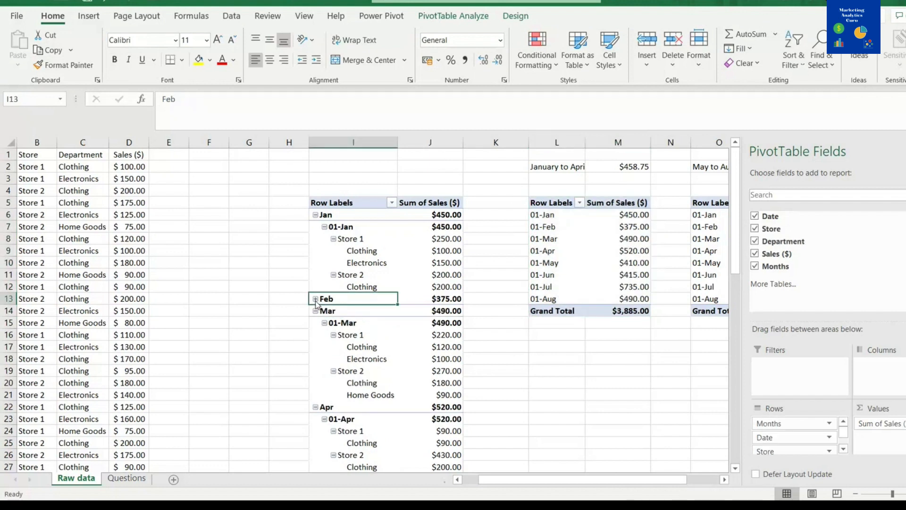
{"action": "left_click", "coordinate": [315, 312]}
{"action": "left_click", "coordinate": [316, 324]}
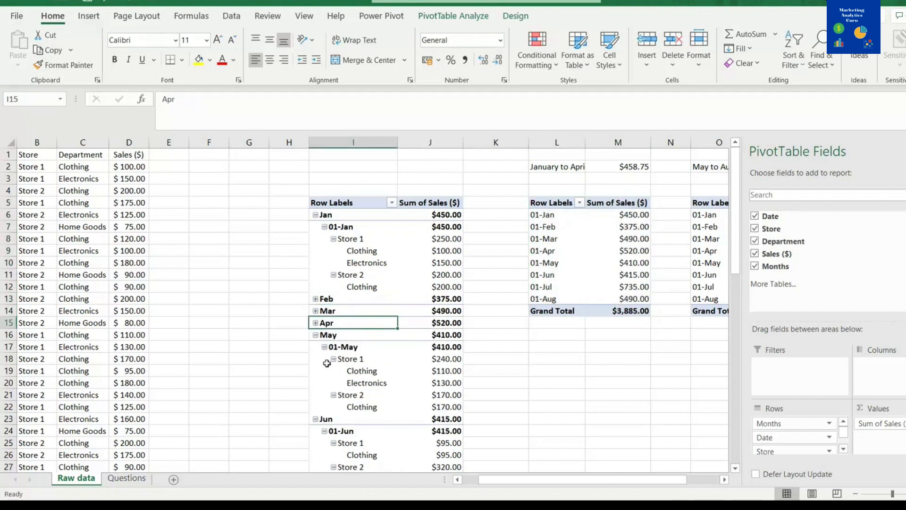
{"action": "left_click", "coordinate": [315, 335]}
{"action": "left_click", "coordinate": [316, 347]}
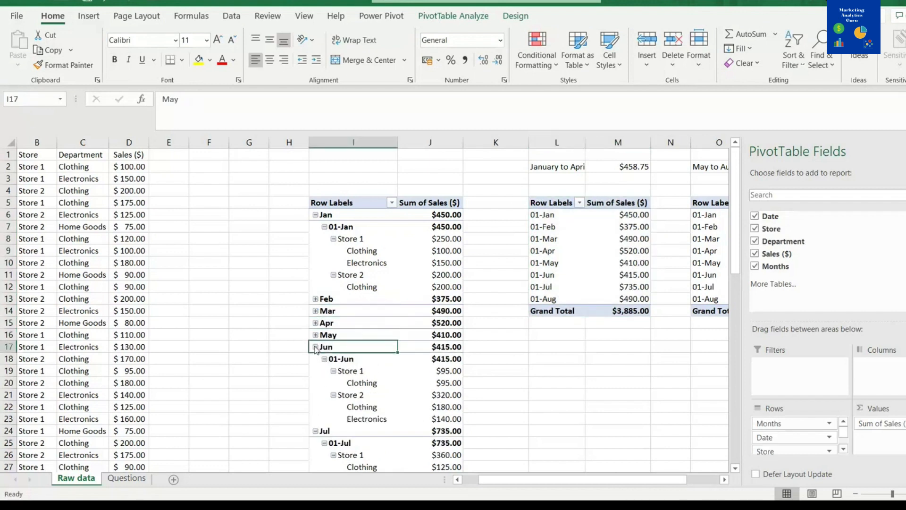
{"action": "left_click", "coordinate": [316, 347]}
Collapse the Store 2 and Store 1 items in the monthly breakdown pivot table to hide their departments.
{"action": "left_click", "coordinate": [336, 394]}
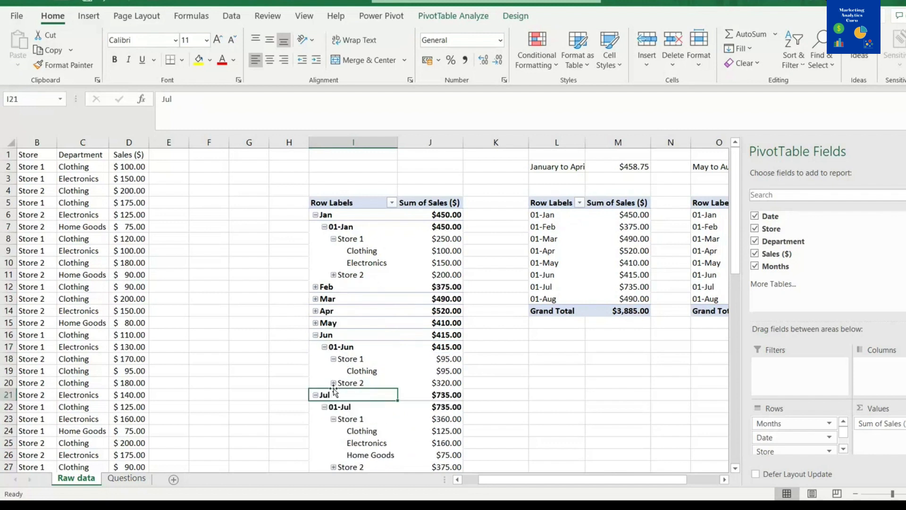
{"action": "left_click", "coordinate": [334, 360]}
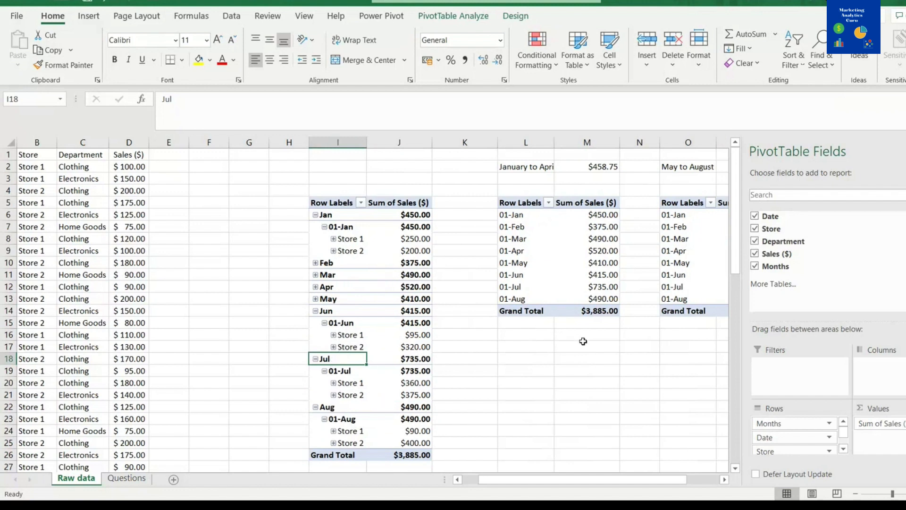
{"action": "left_click", "coordinate": [469, 417]}
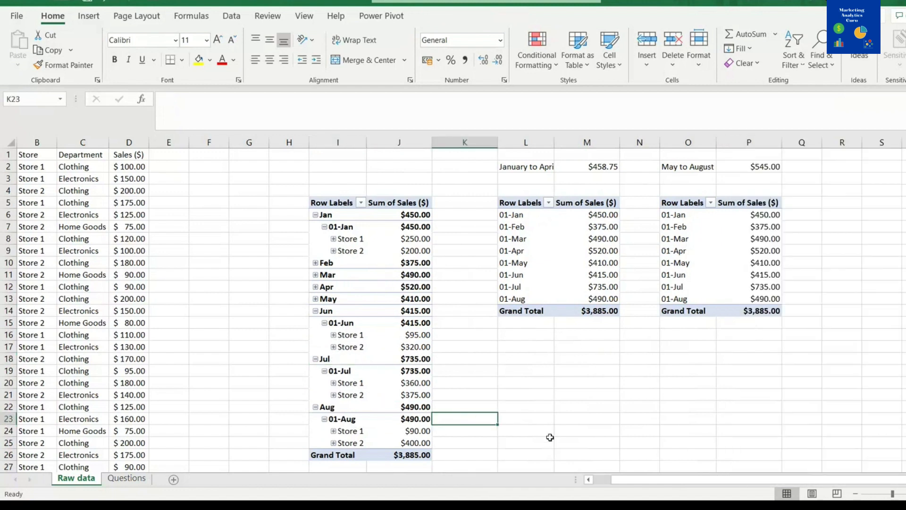